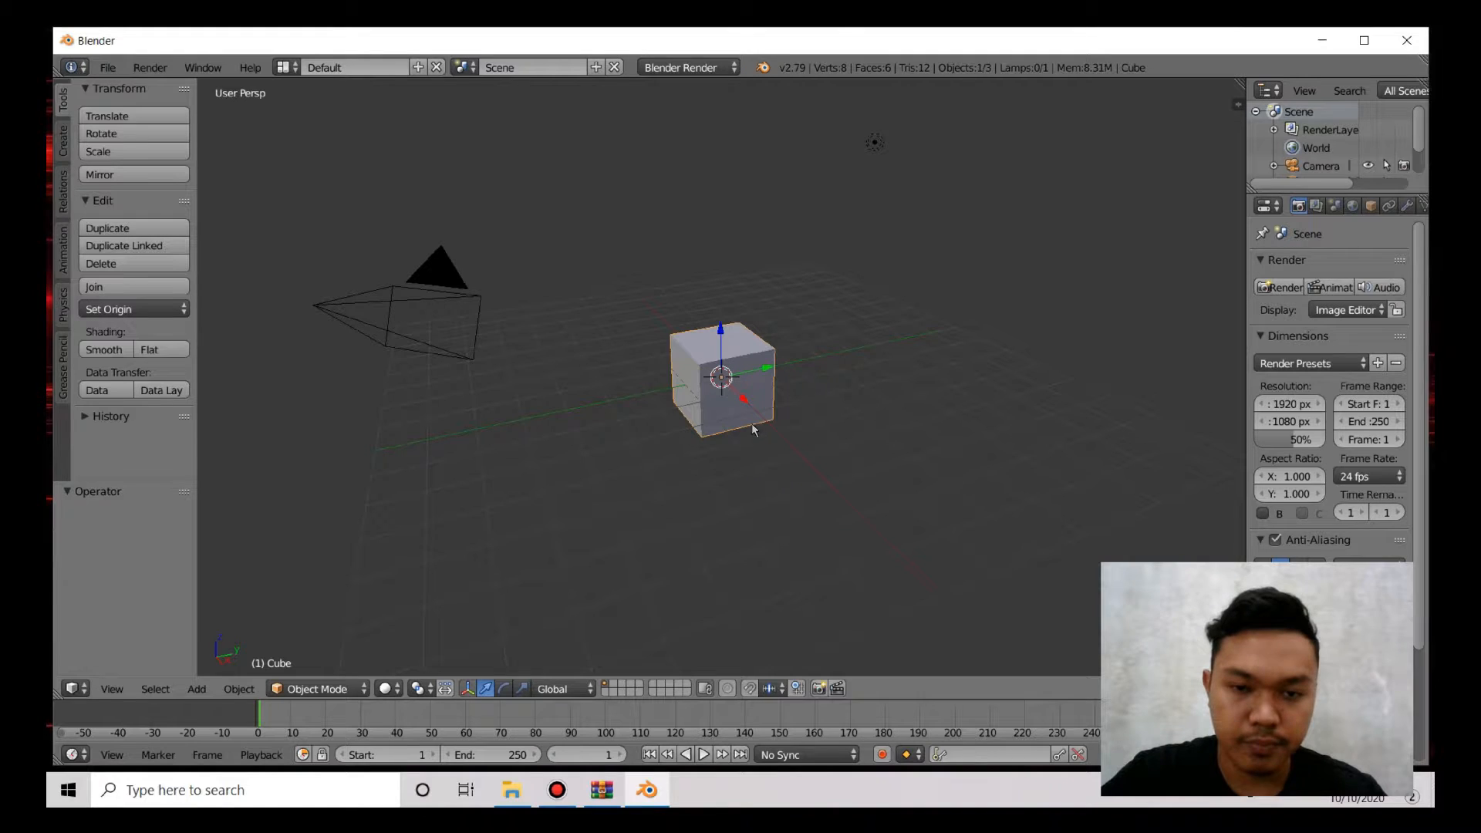
Step: Delete the default cube and add a mesh circle in its place
middle_click_drag(751, 423, 731, 396)
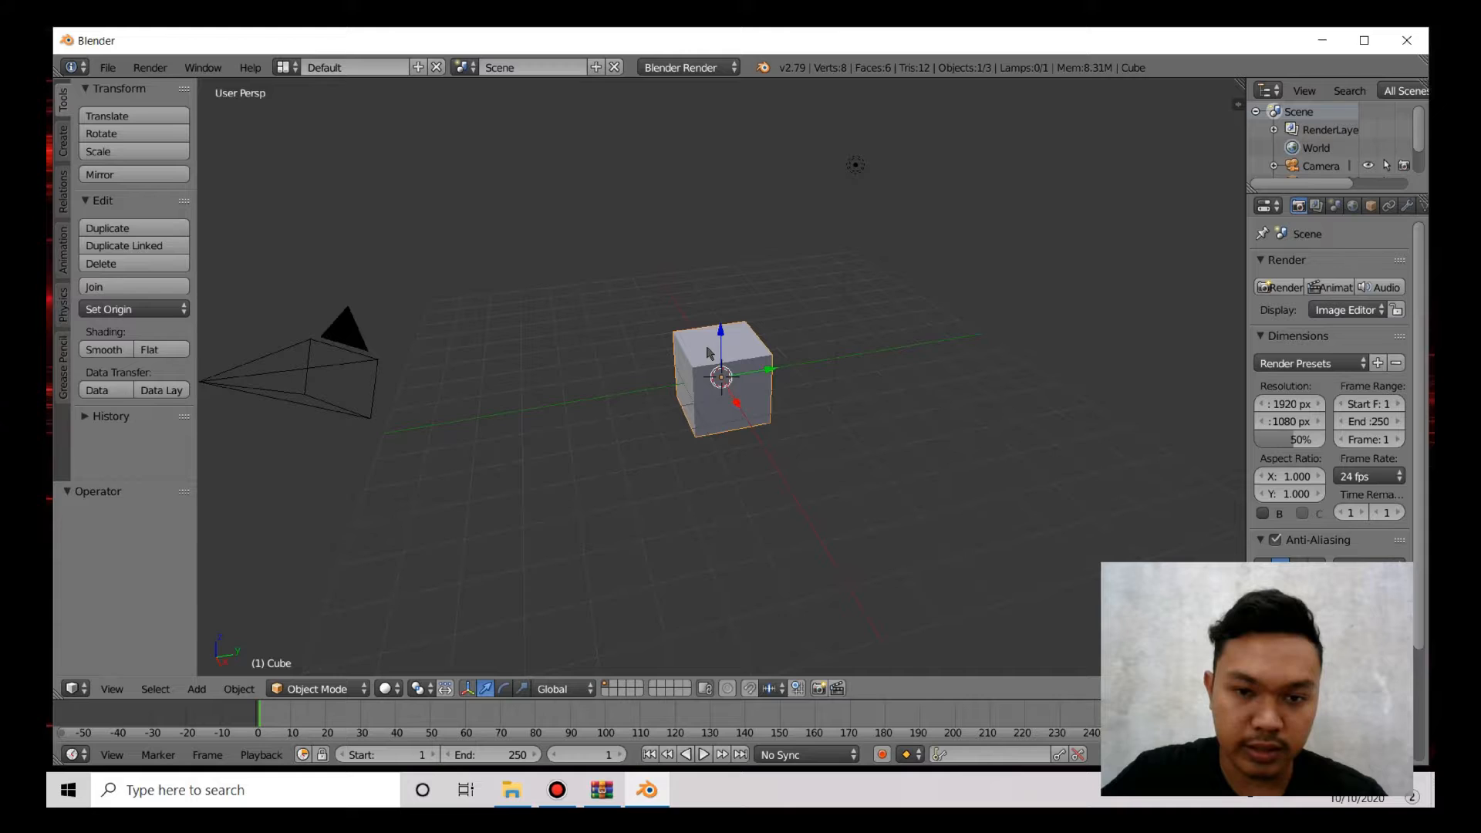
key("x")
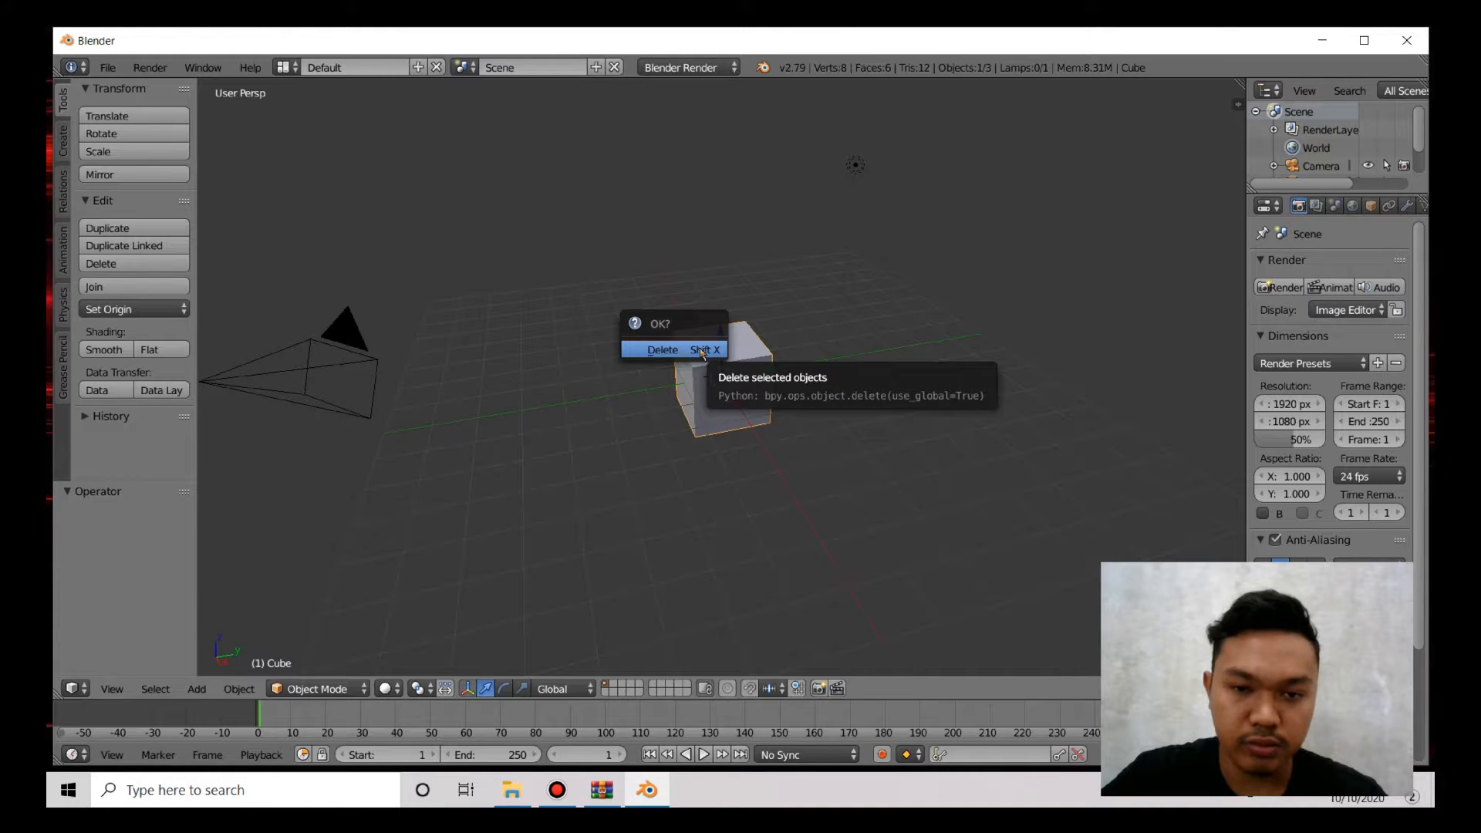
left_click(699, 351)
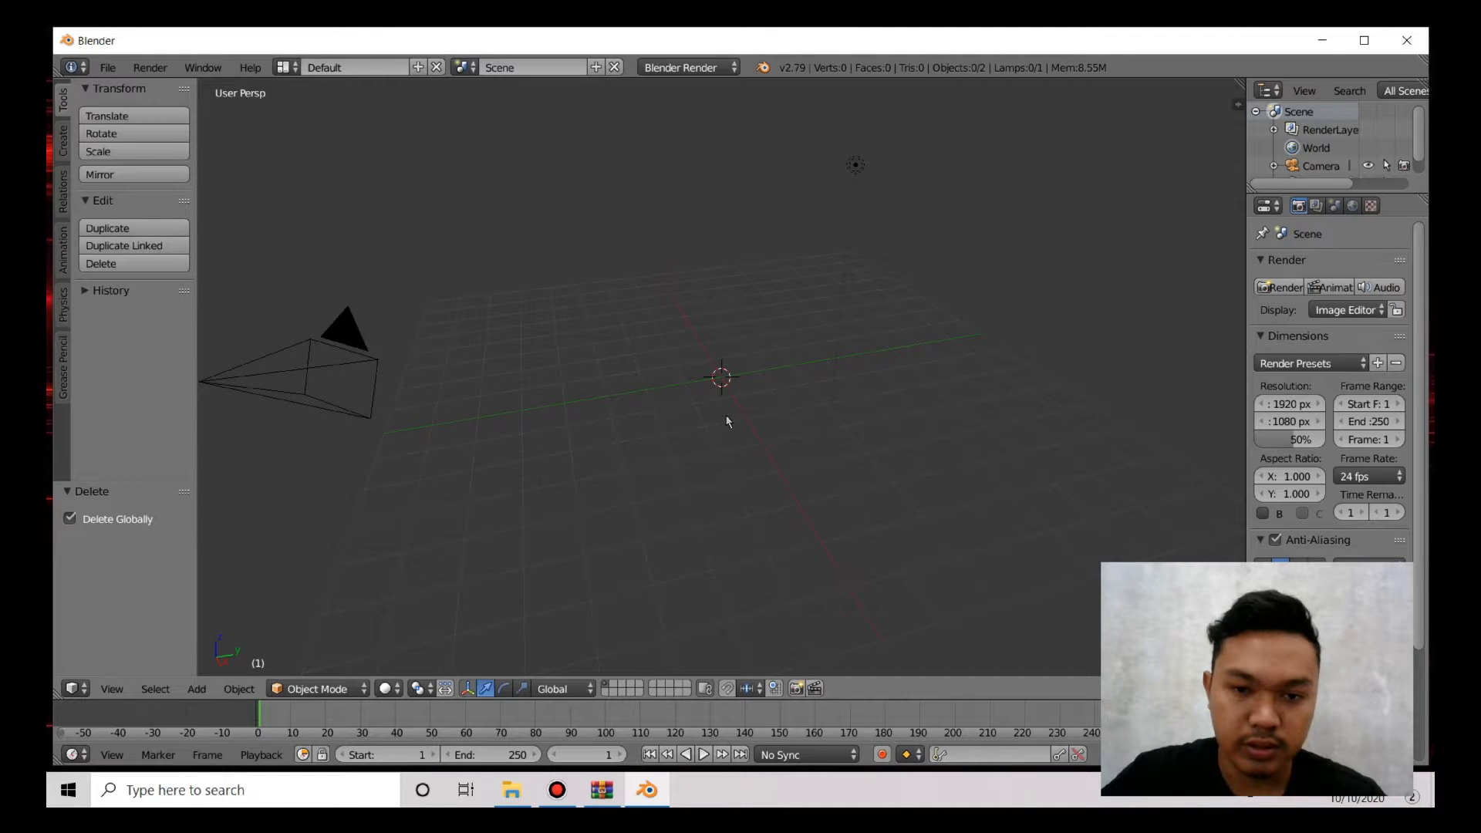
key("shift+a")
mouse_move(729, 397)
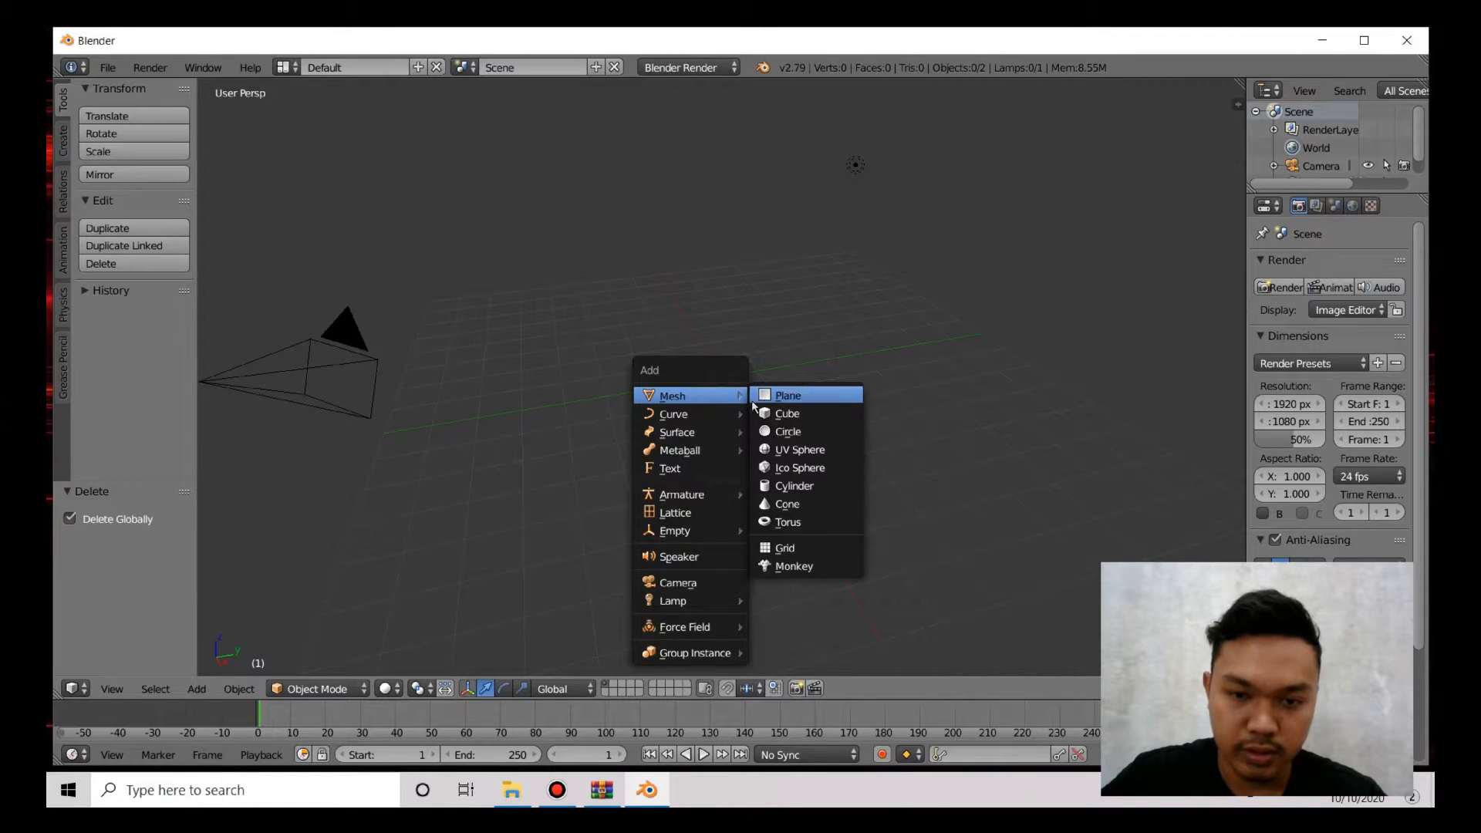
left_click(799, 432)
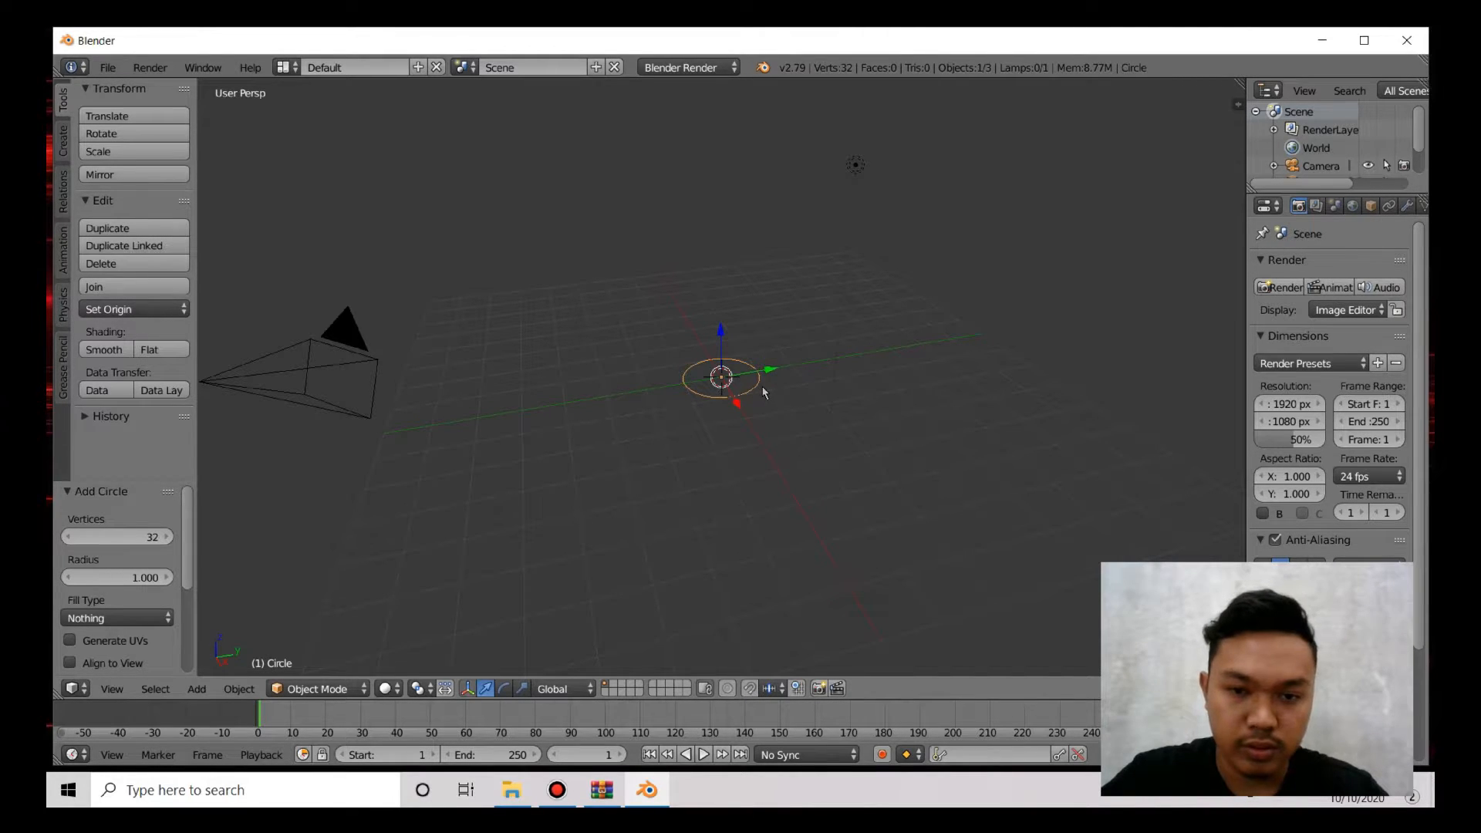
Step: In front orthographic view, extrude the circle's vertices 3 units upward along the Z axis in Edit Mode
key("KP_5")
key("KP_1")
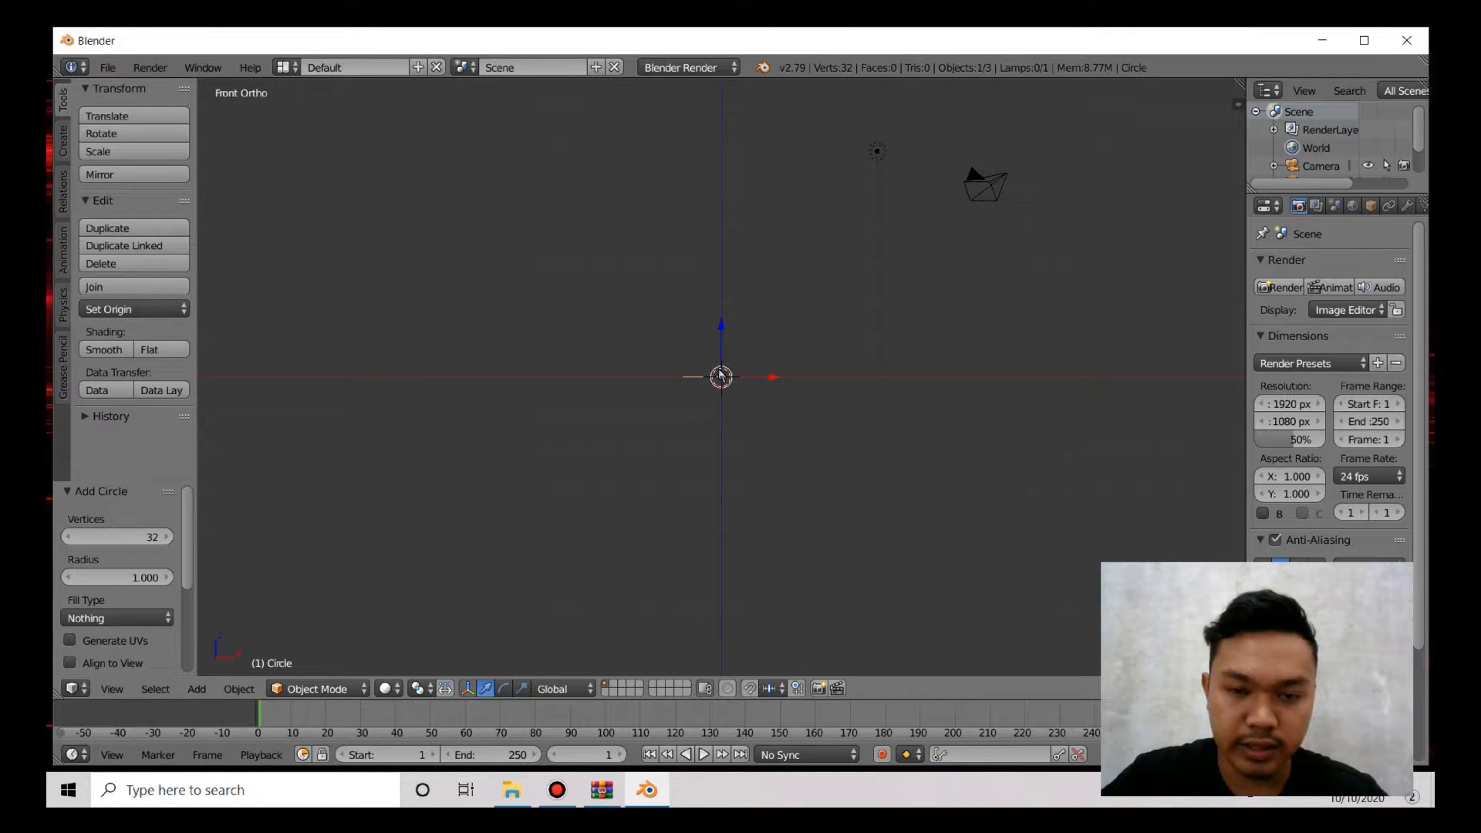
key("Tab")
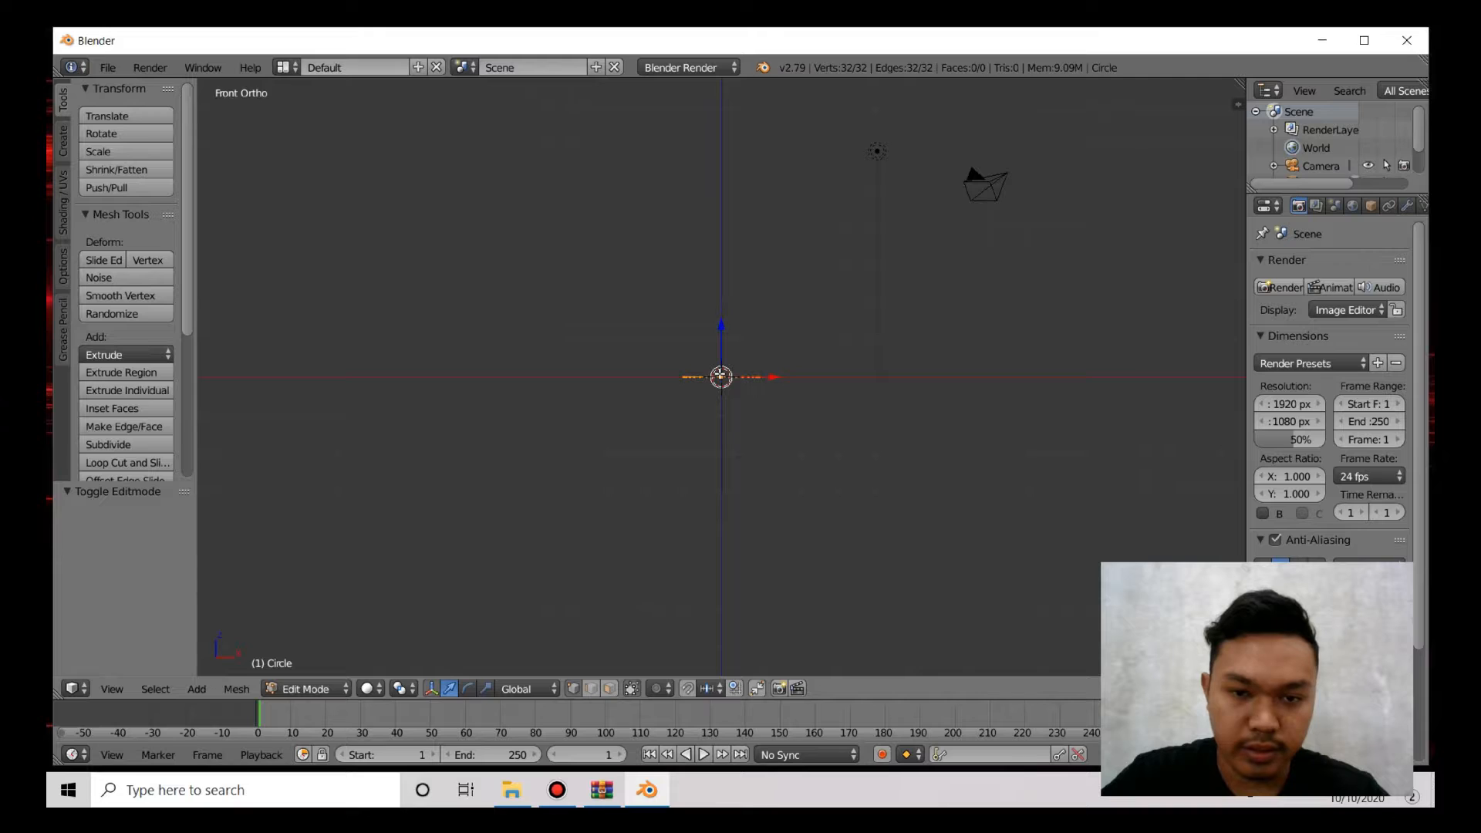
key("e")
key("z")
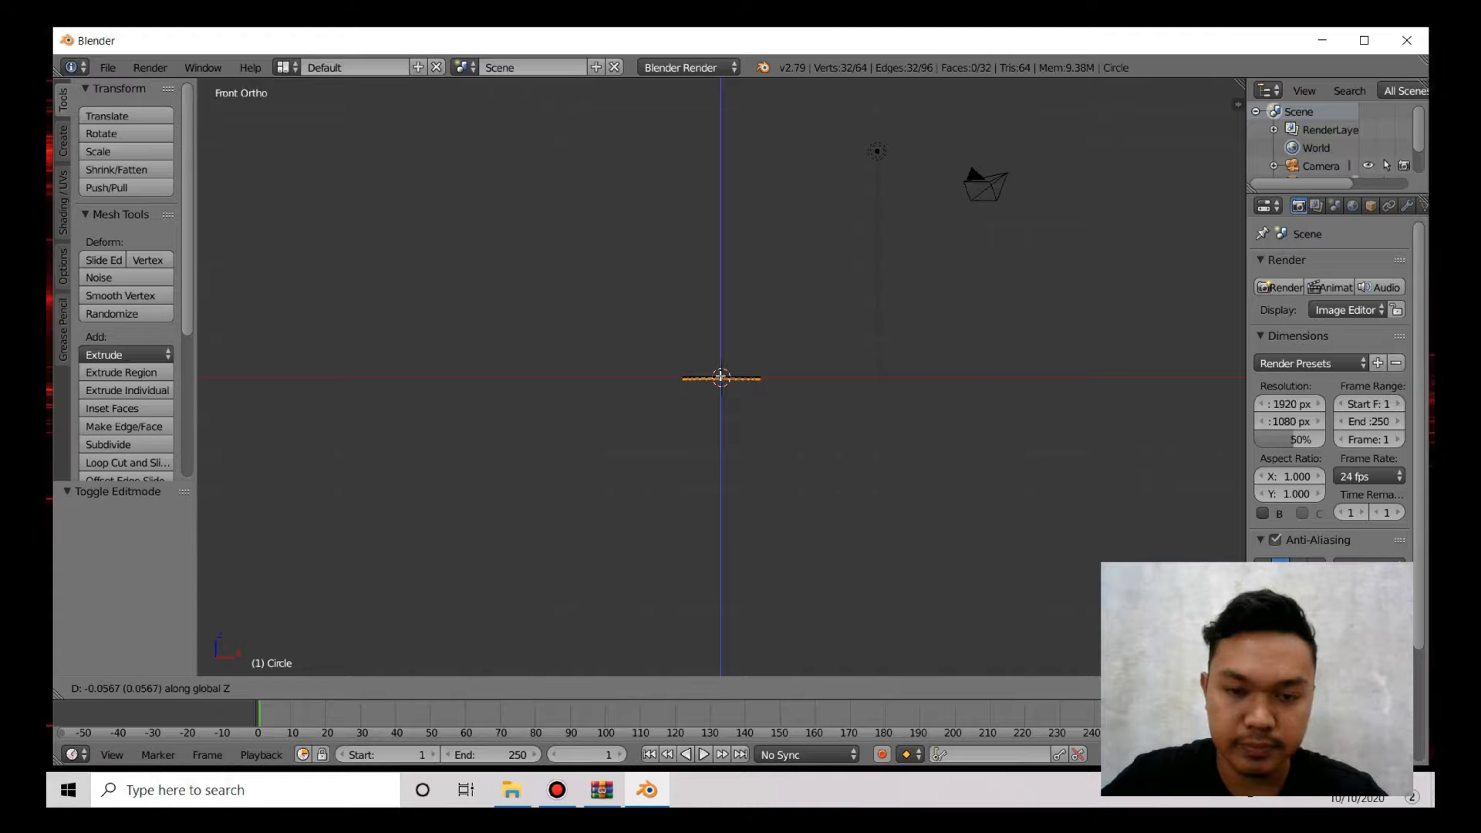
type("3")
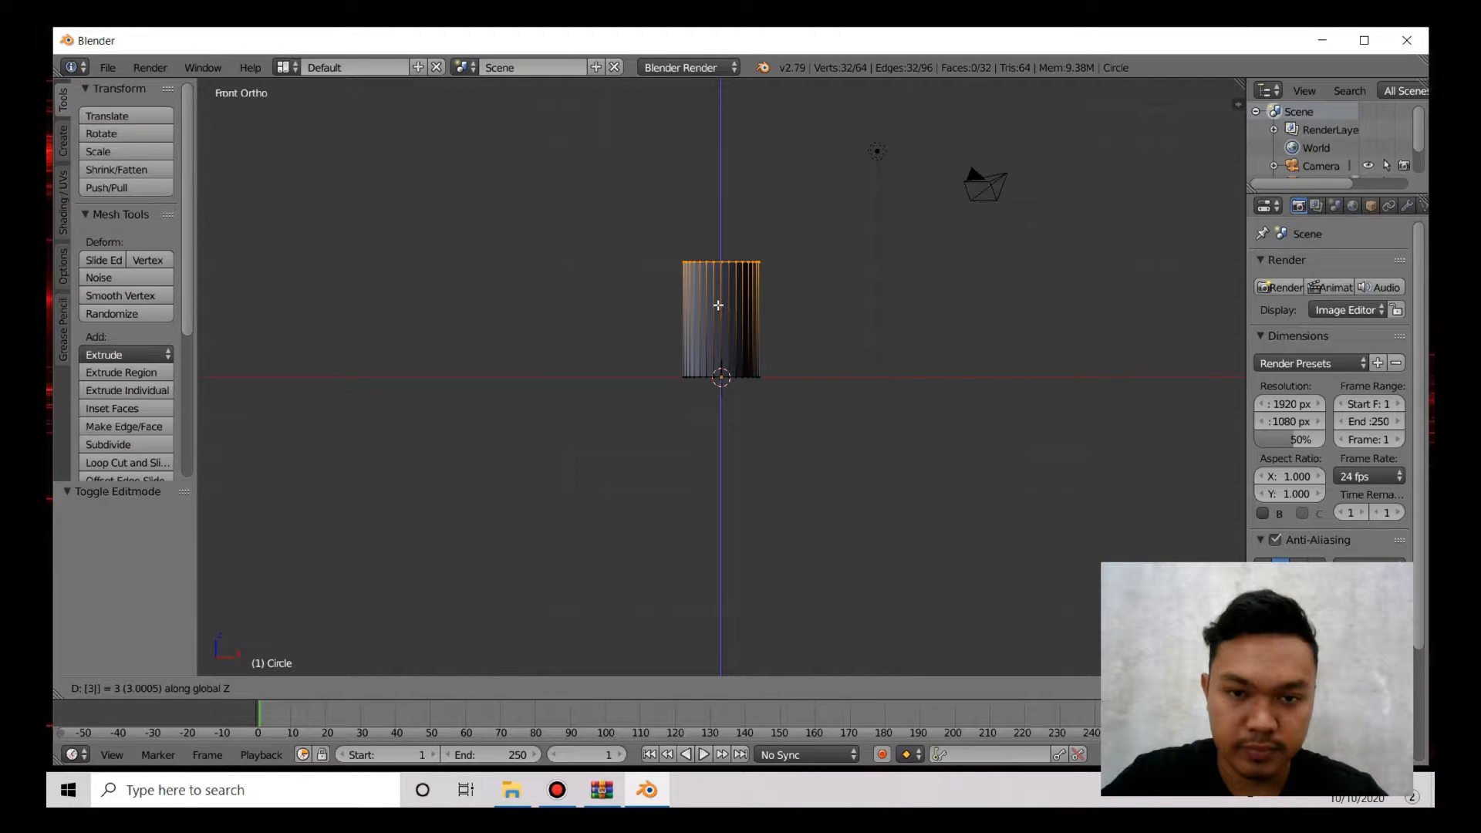
key("Return")
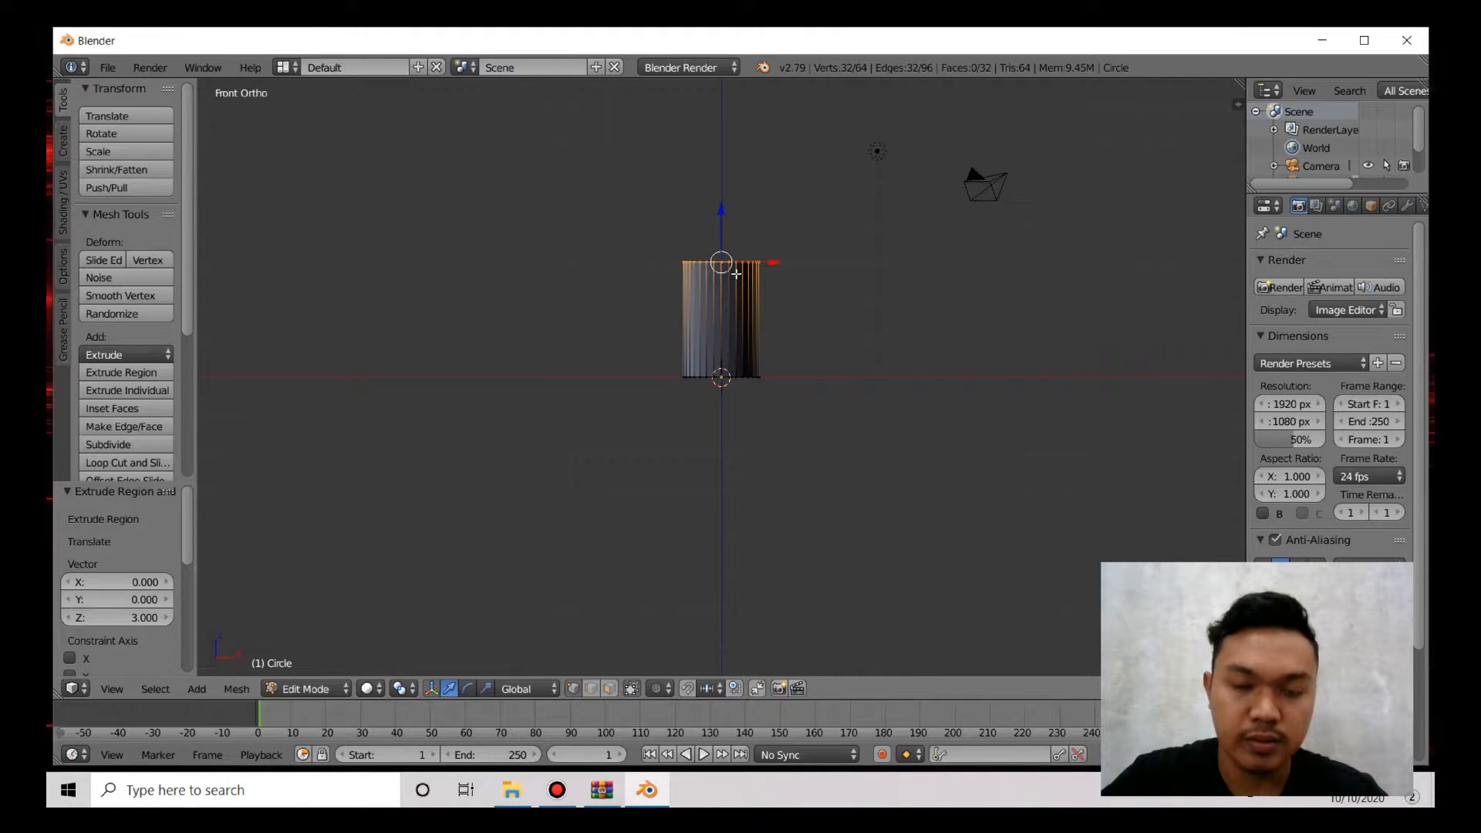
Step: Scale the cylinder's top ring outward by about 1.49 to give the wall a cup-like taper
scroll(736, 269, "up", 2)
scroll(736, 268, "up", 1)
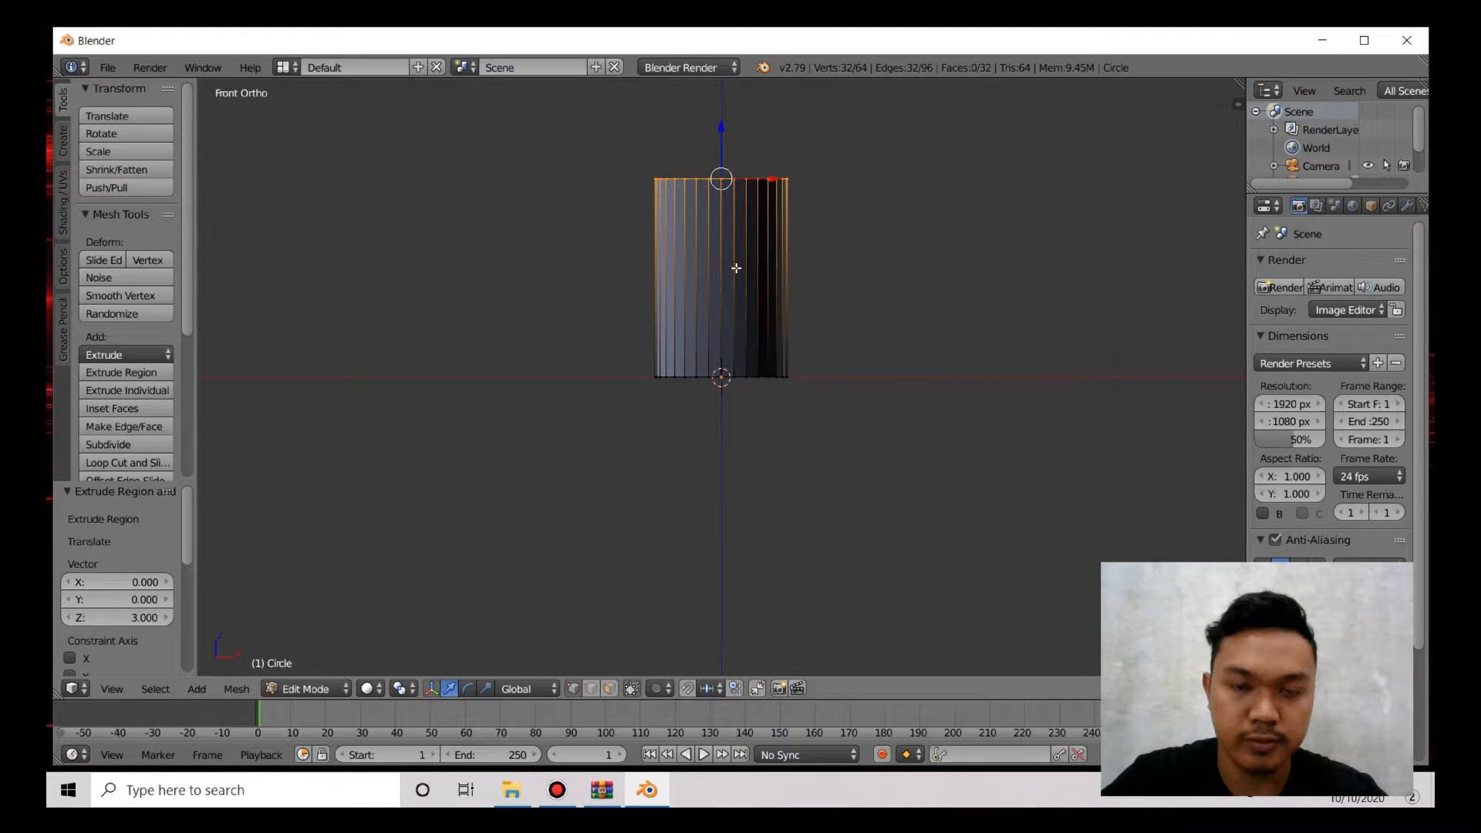
scroll(736, 268, "down", 1)
scroll(736, 268, "up", 1)
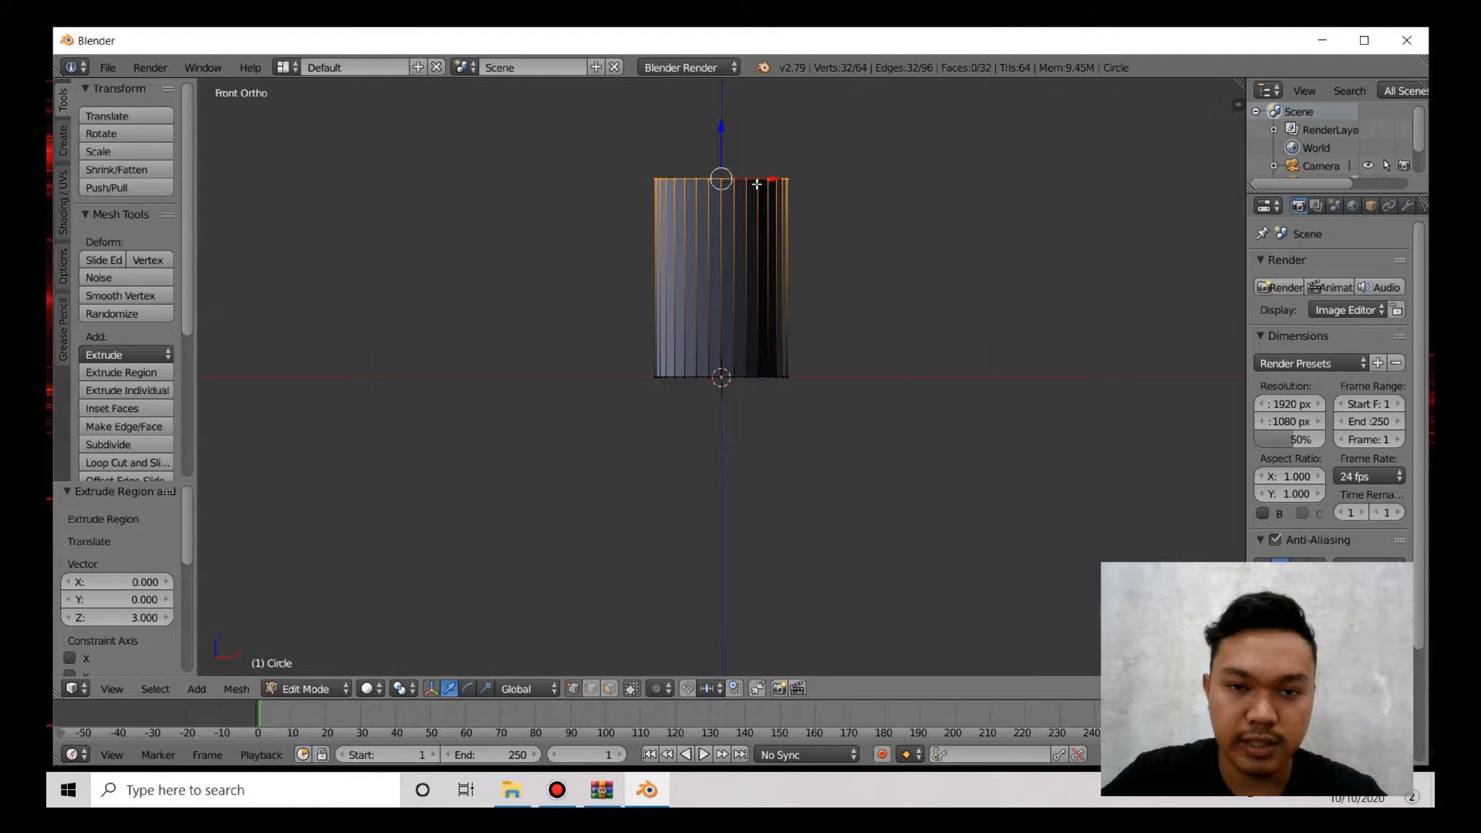
key("s")
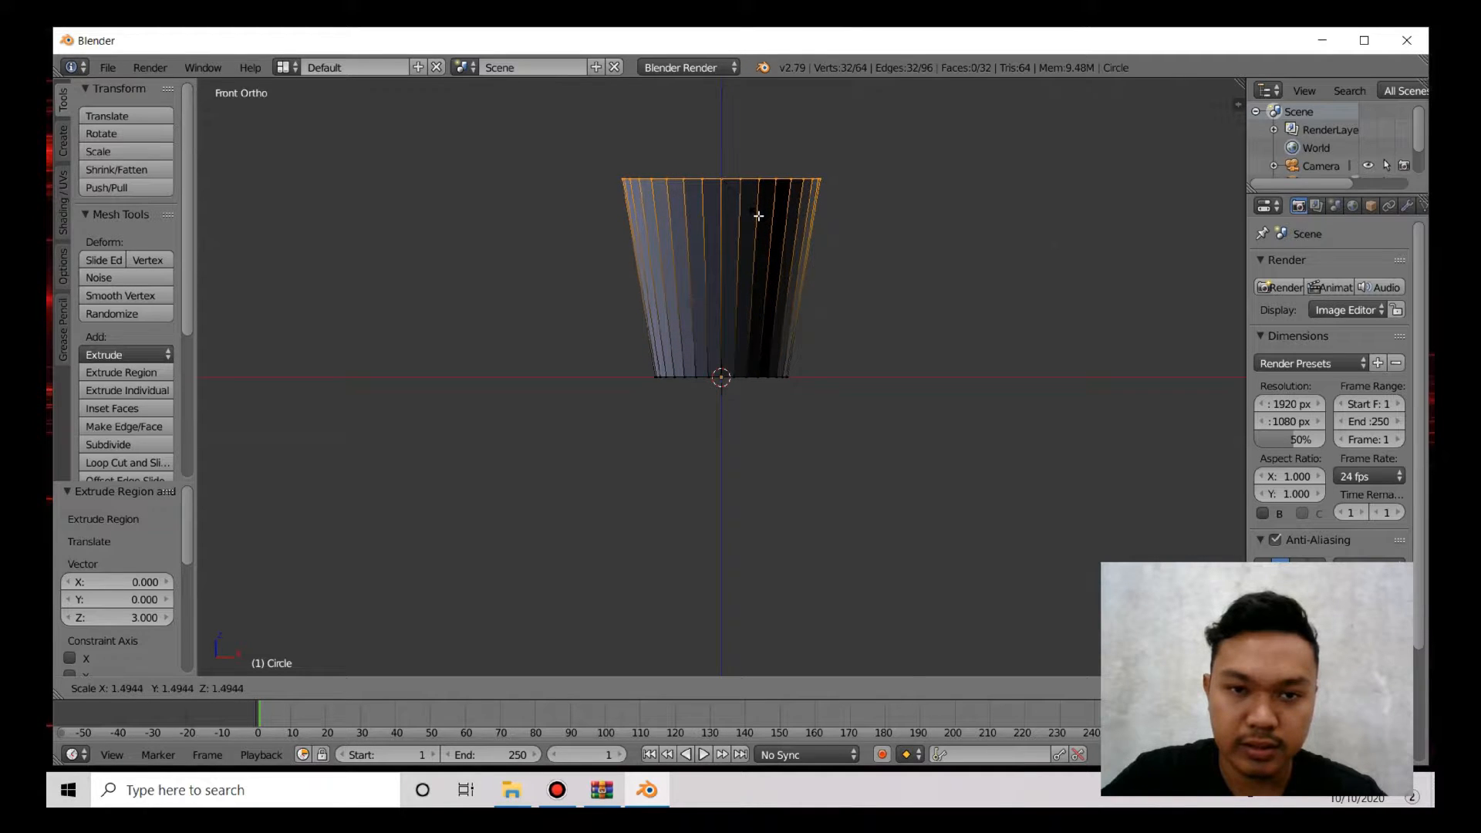
left_click(758, 216)
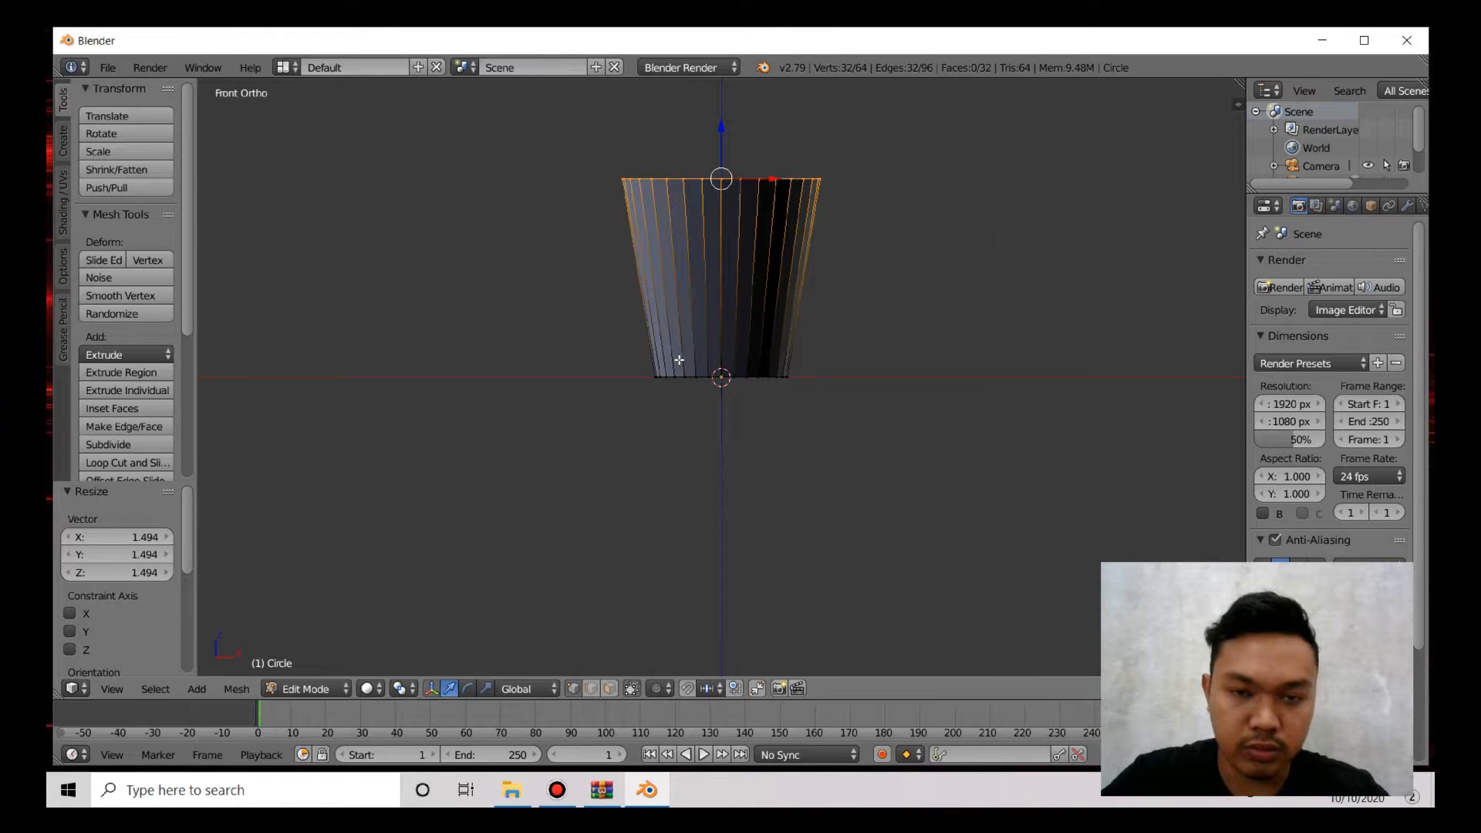
Step: Add one horizontal loop cut around the cup wall and slide it down close to the base, by about 0.87
key("ctrl+r")
left_click(706, 285)
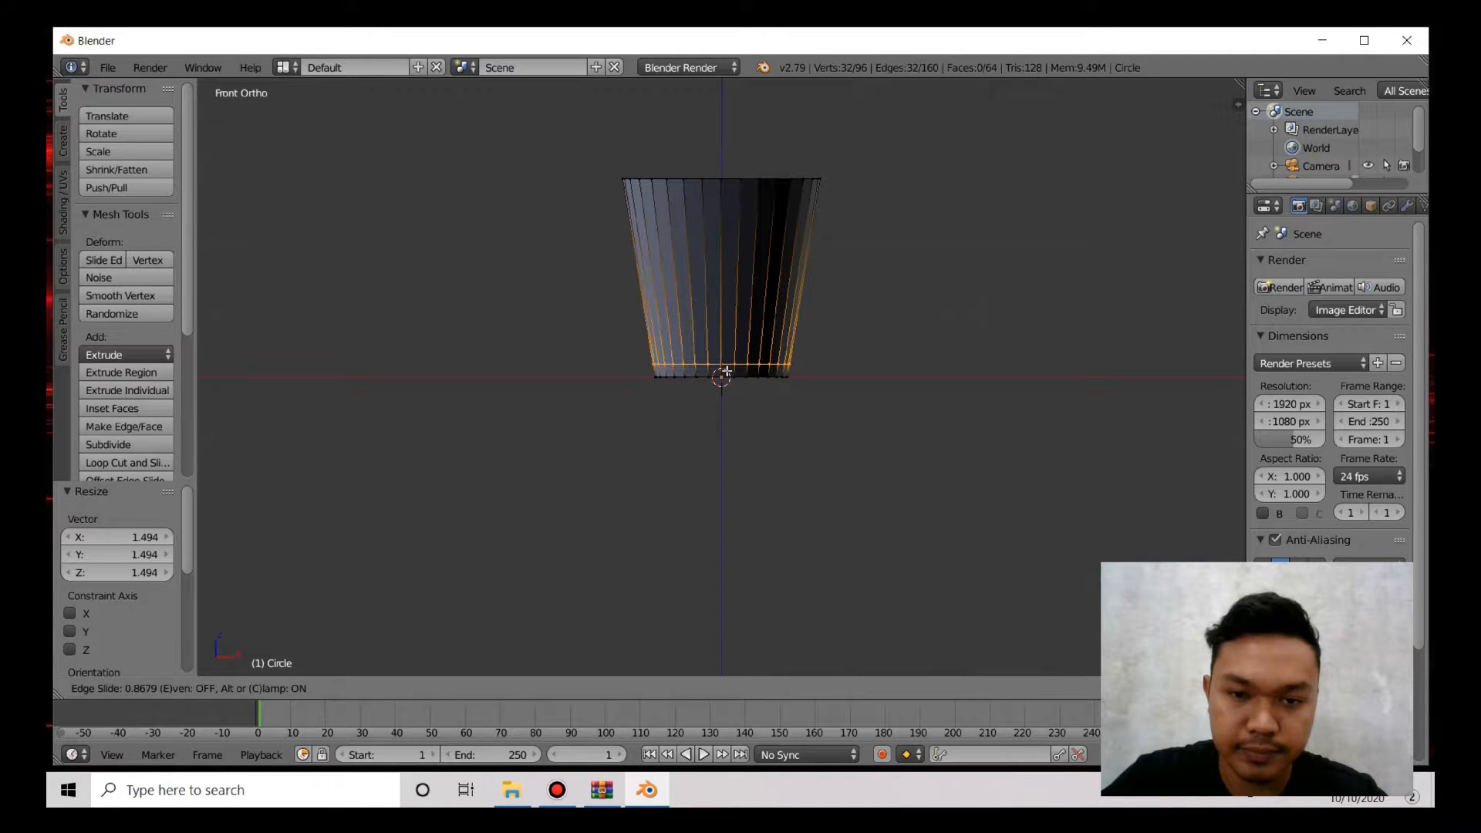
left_click(726, 373)
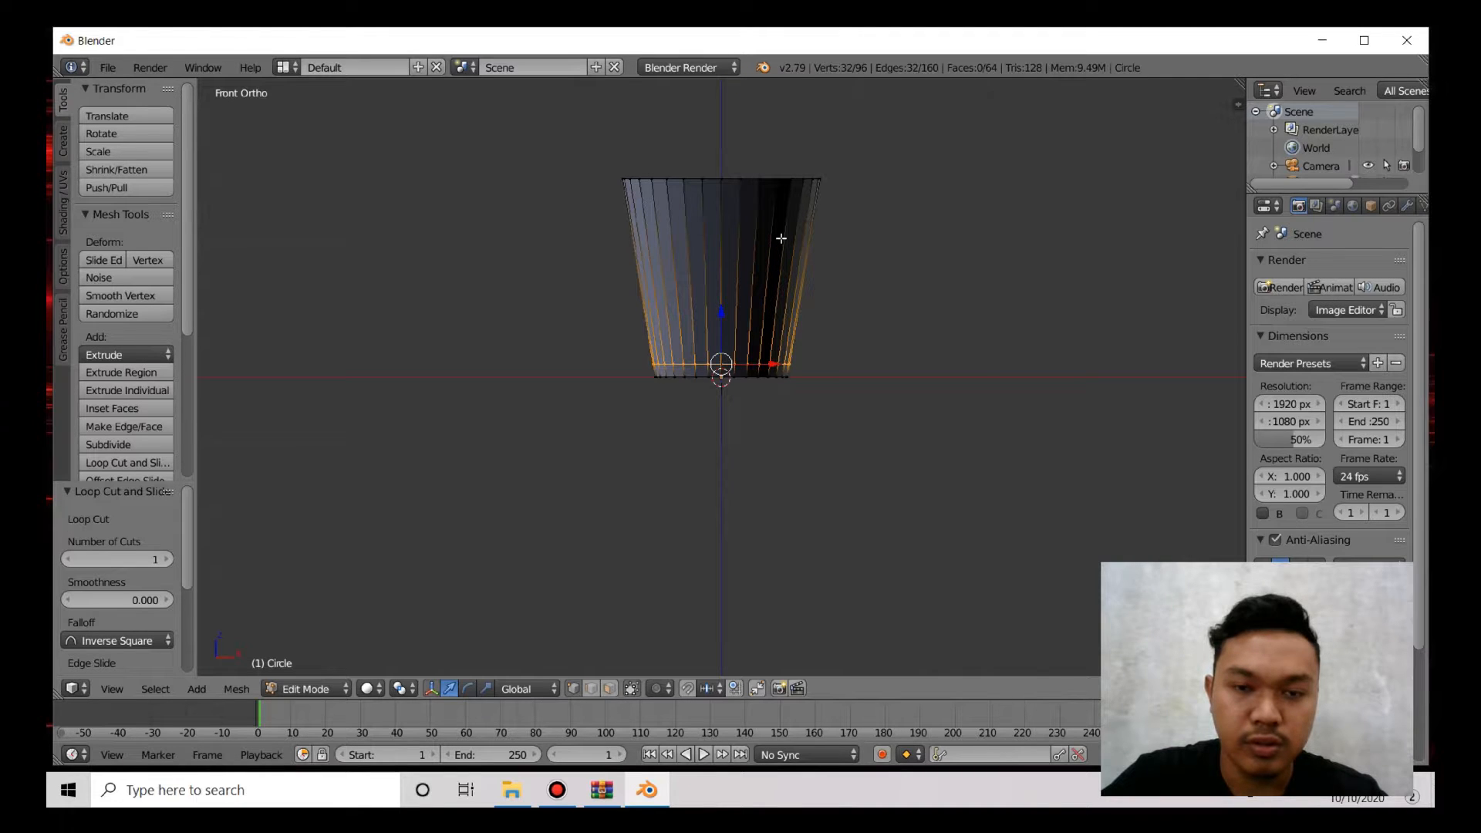
Step: Select the edge loop around the cup's open bottom and fill it with a face
middle_click_drag(781, 238, 762, 125)
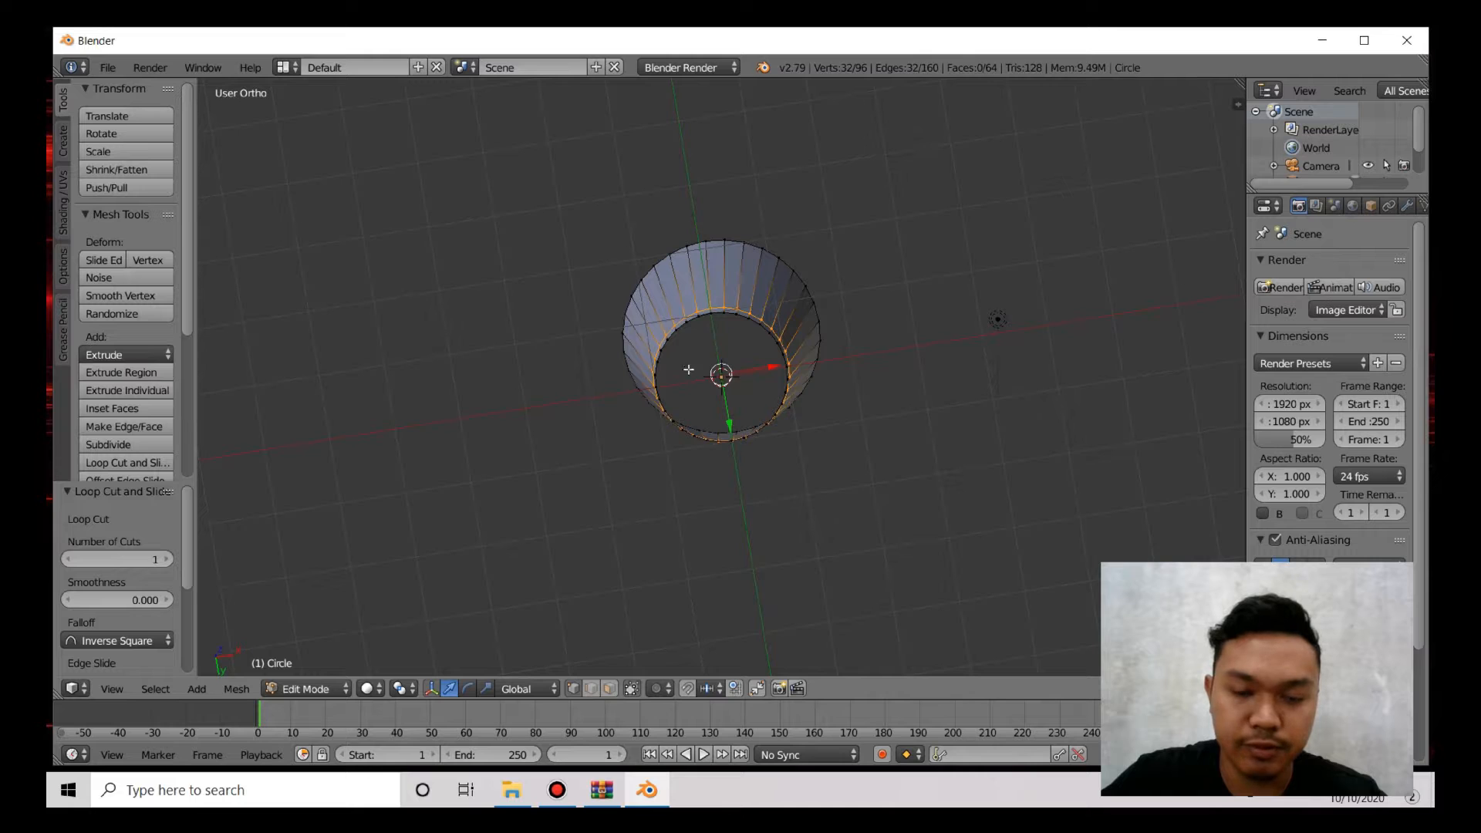
middle_click_drag(705, 355, 715, 391)
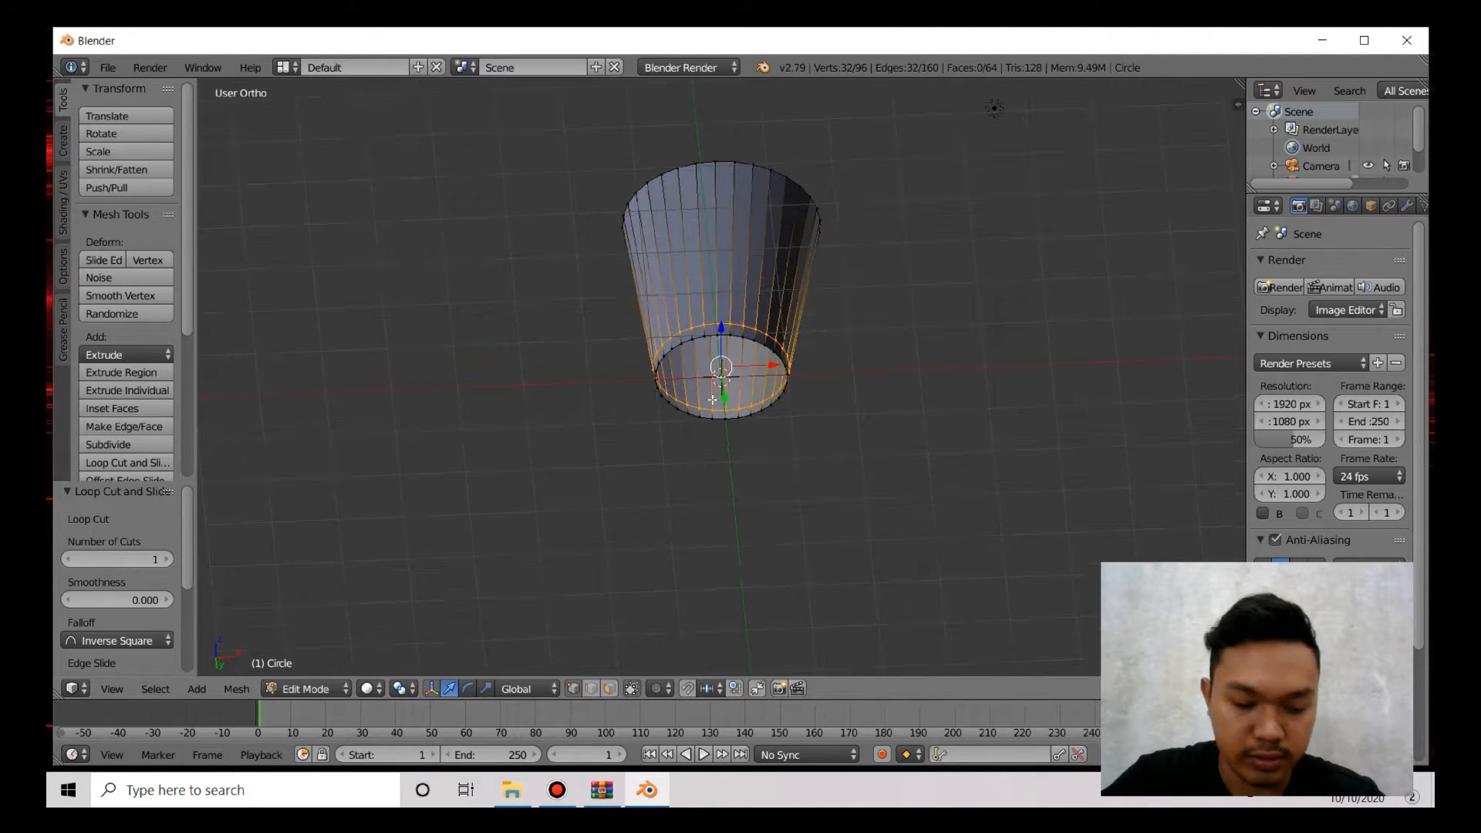
right_click(705, 337, "alt")
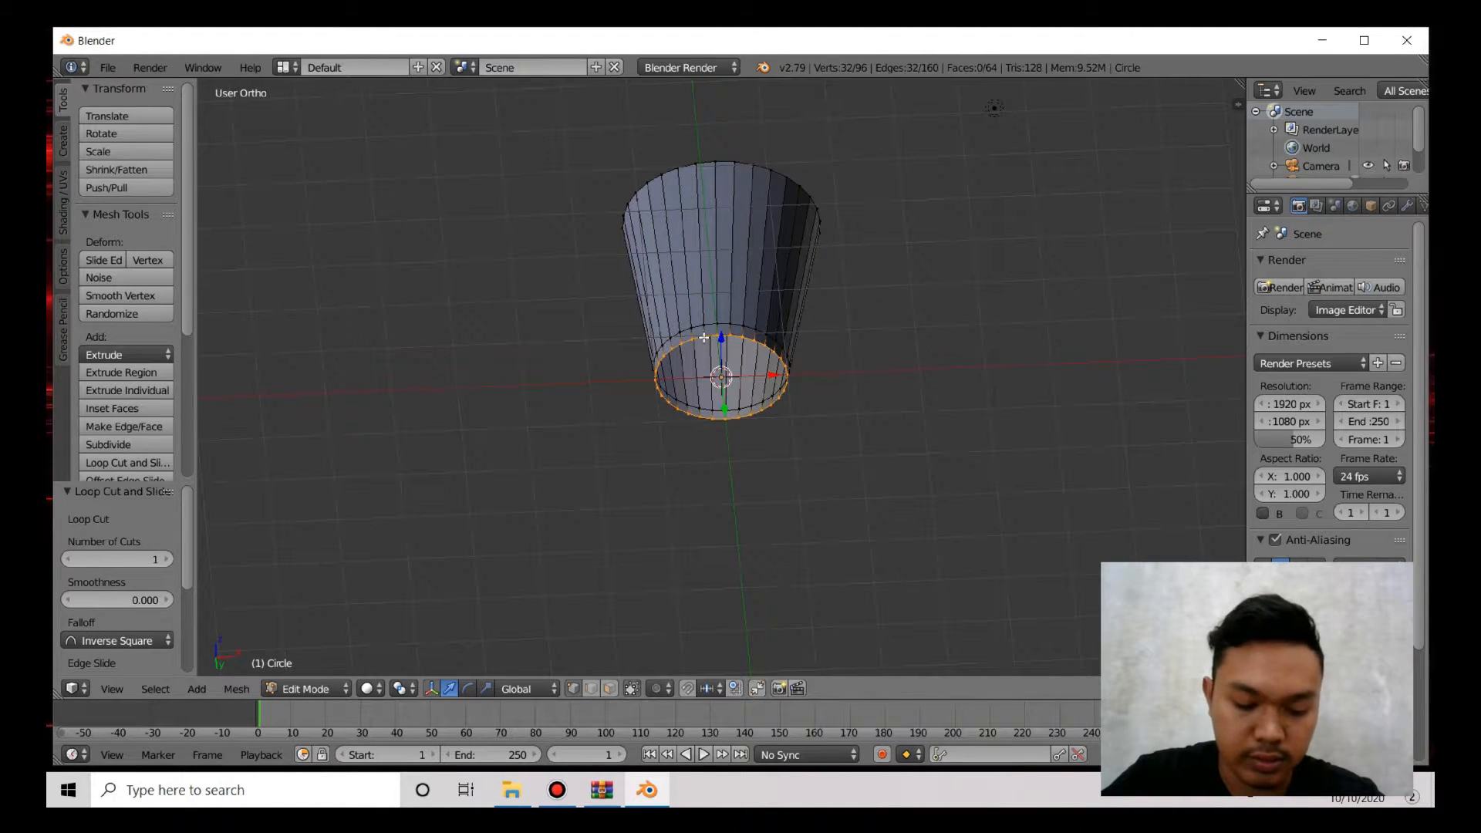
key("f")
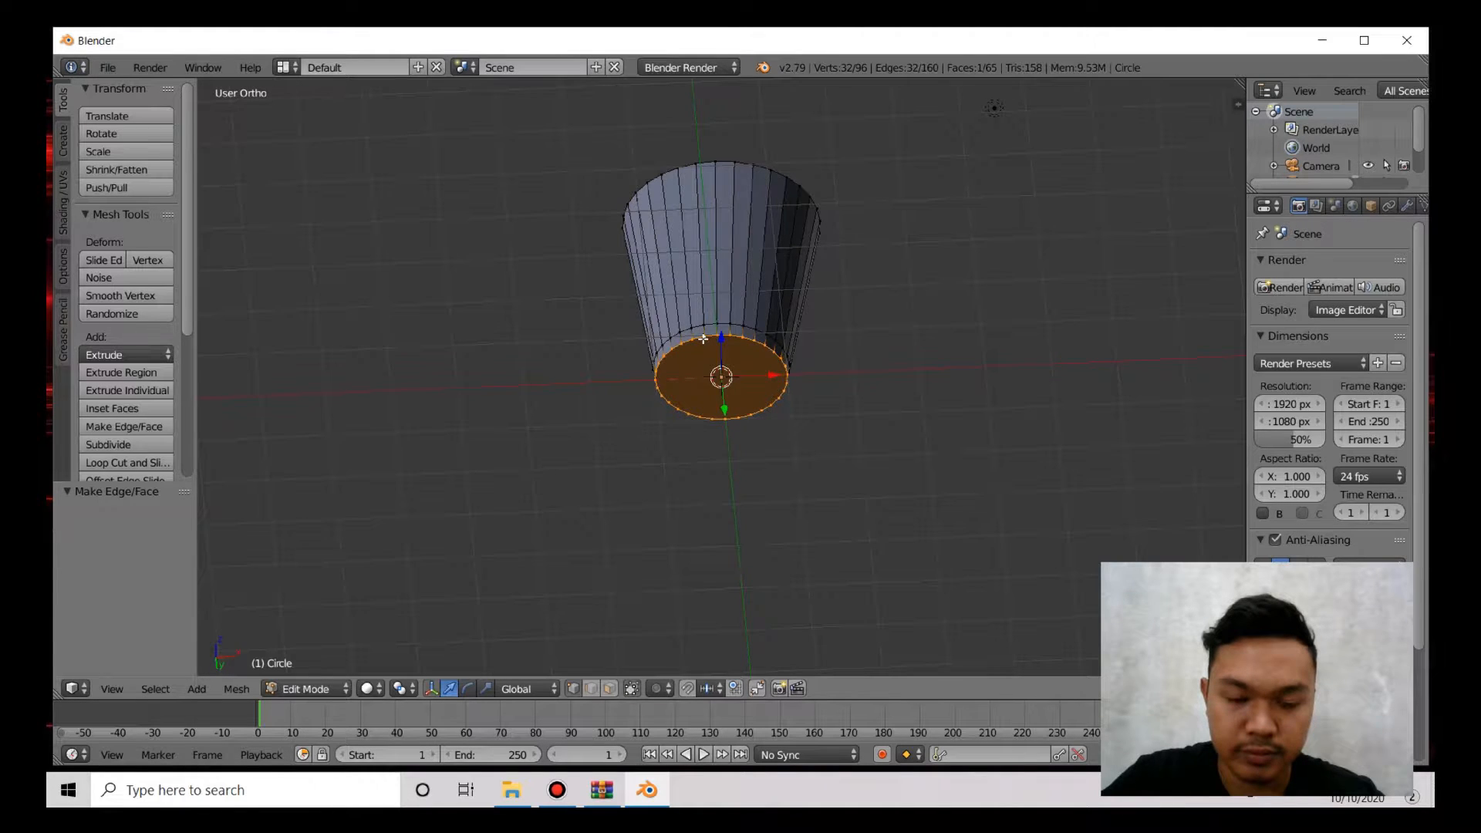
Step: Inset the bottom face by about 0.25 and return to Object Mode
middle_click_drag(703, 338, 695, 281)
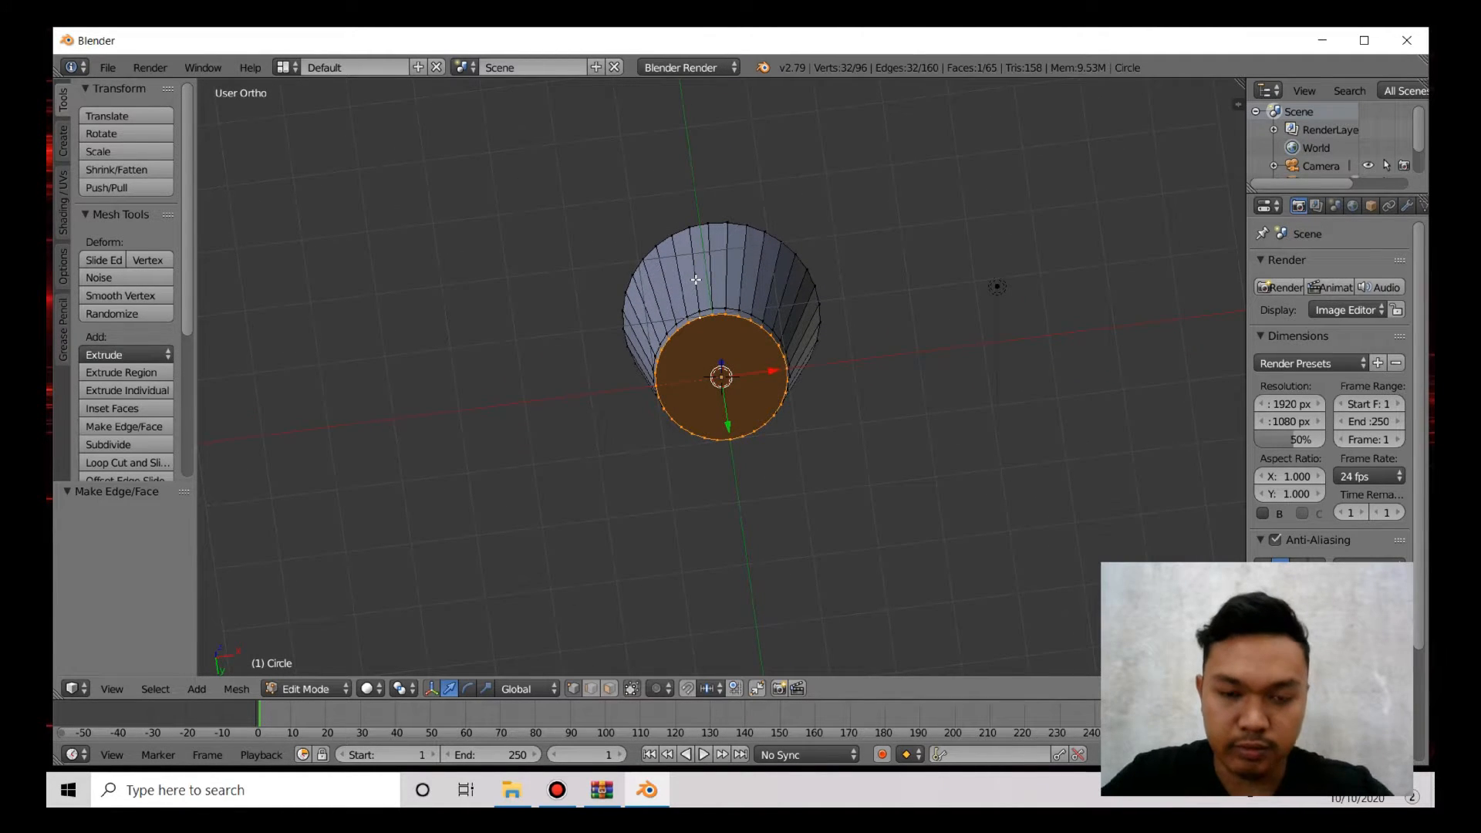
key("i")
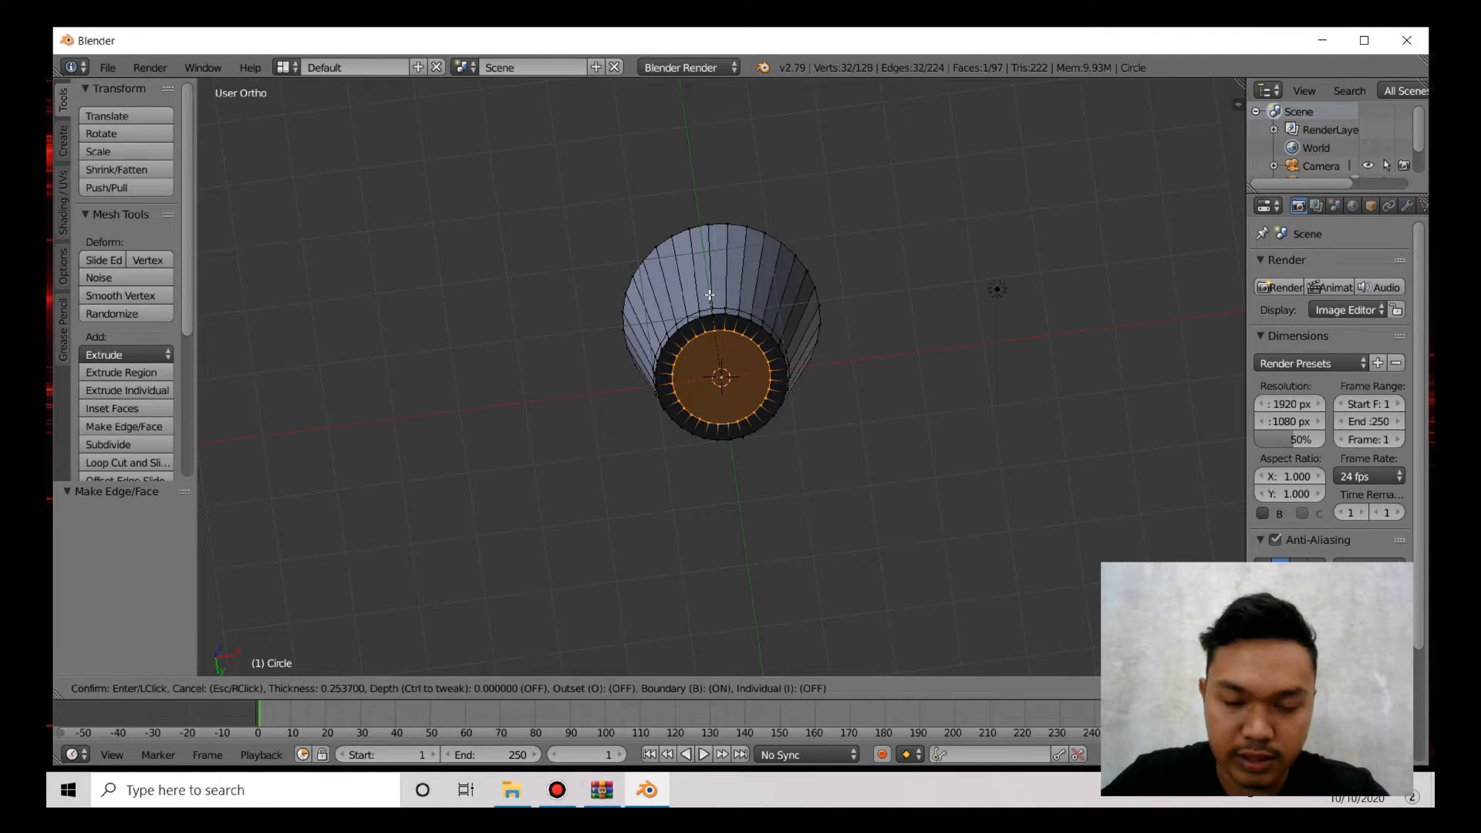
left_click(710, 295)
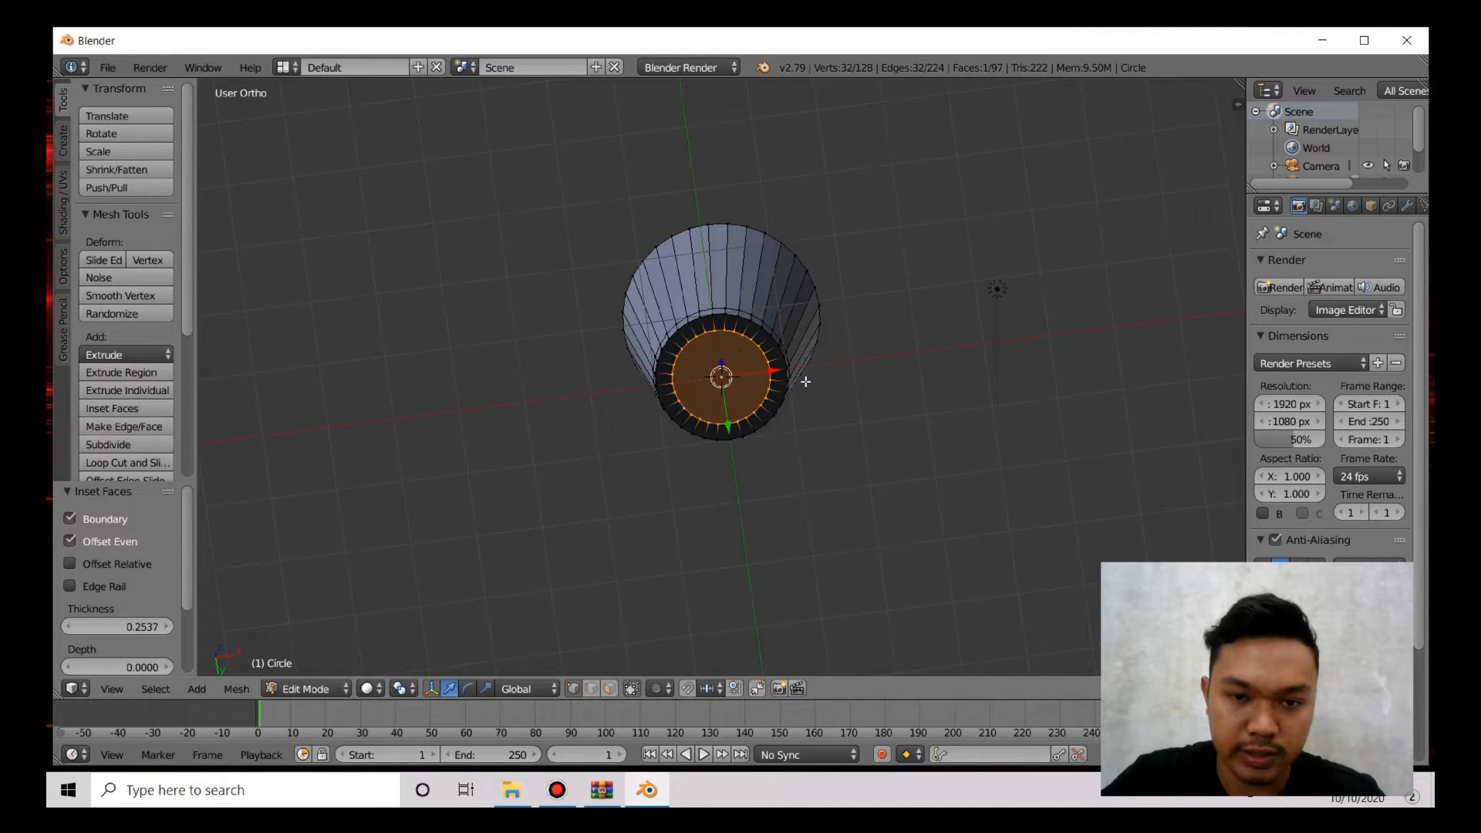
key("Tab")
Step: Add a Solidify modifier to the cup
middle_click_drag(807, 383, 835, 535)
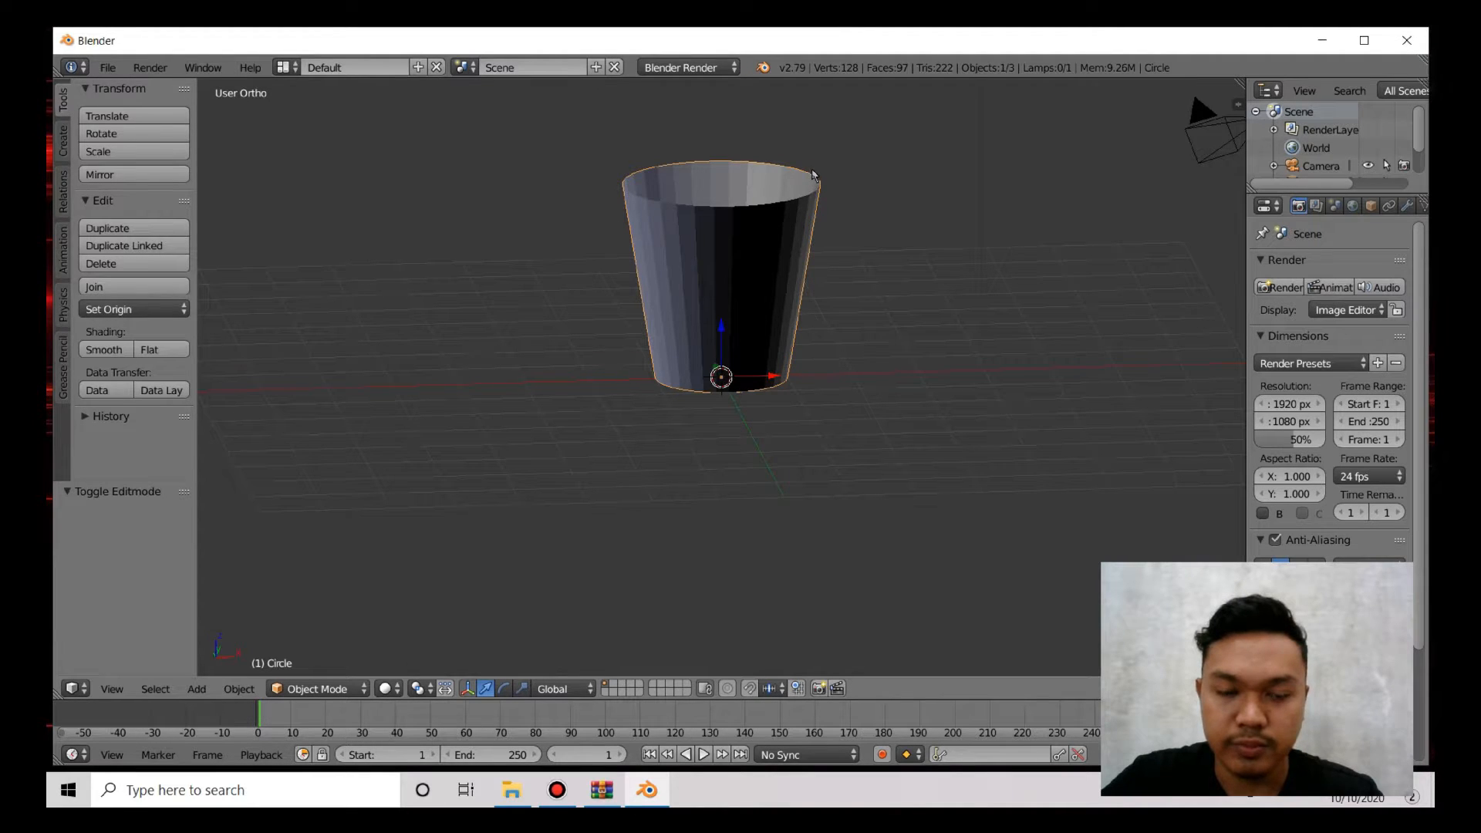
left_click(1406, 206)
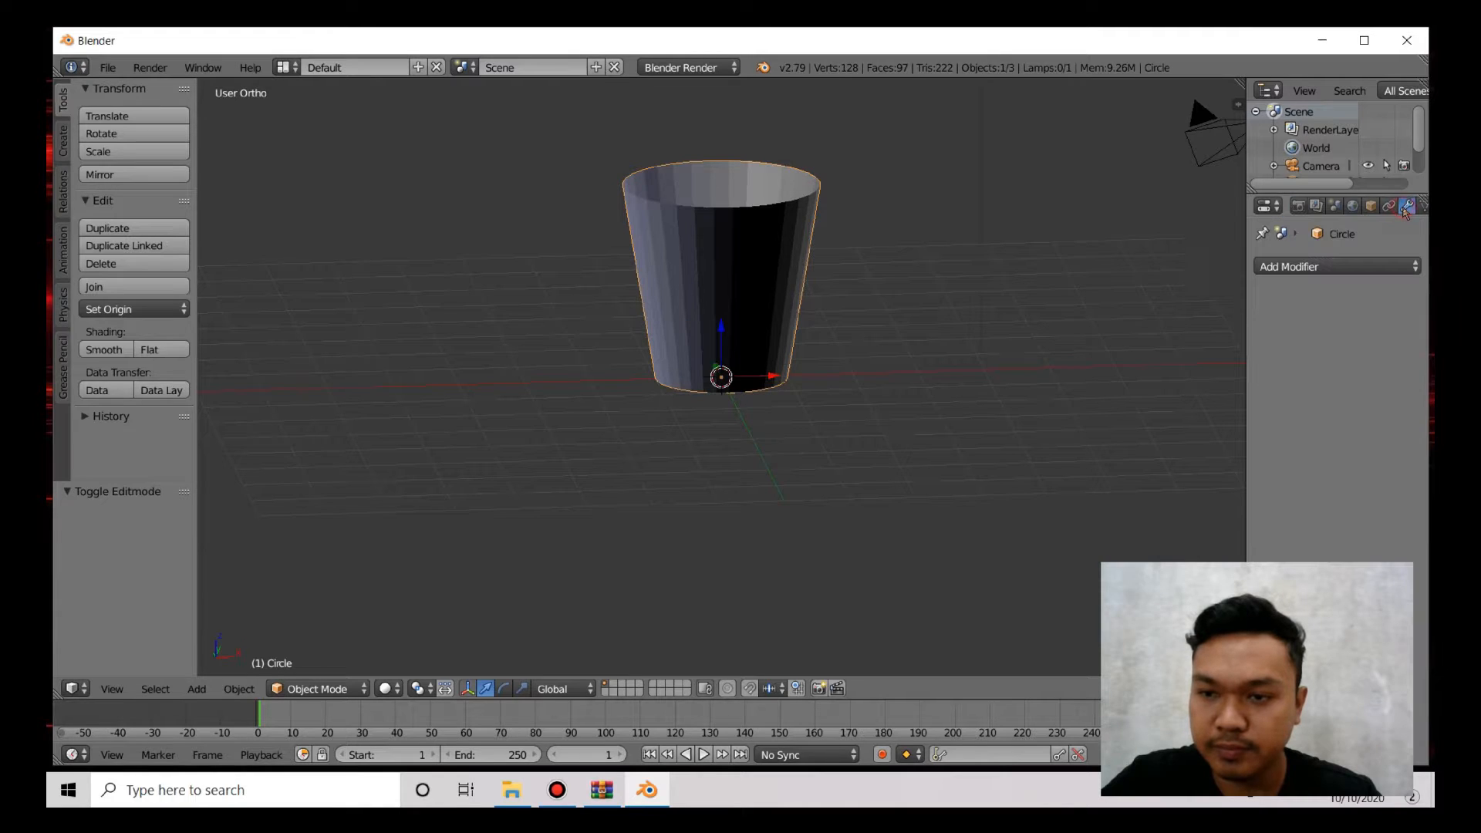
left_click(1321, 268)
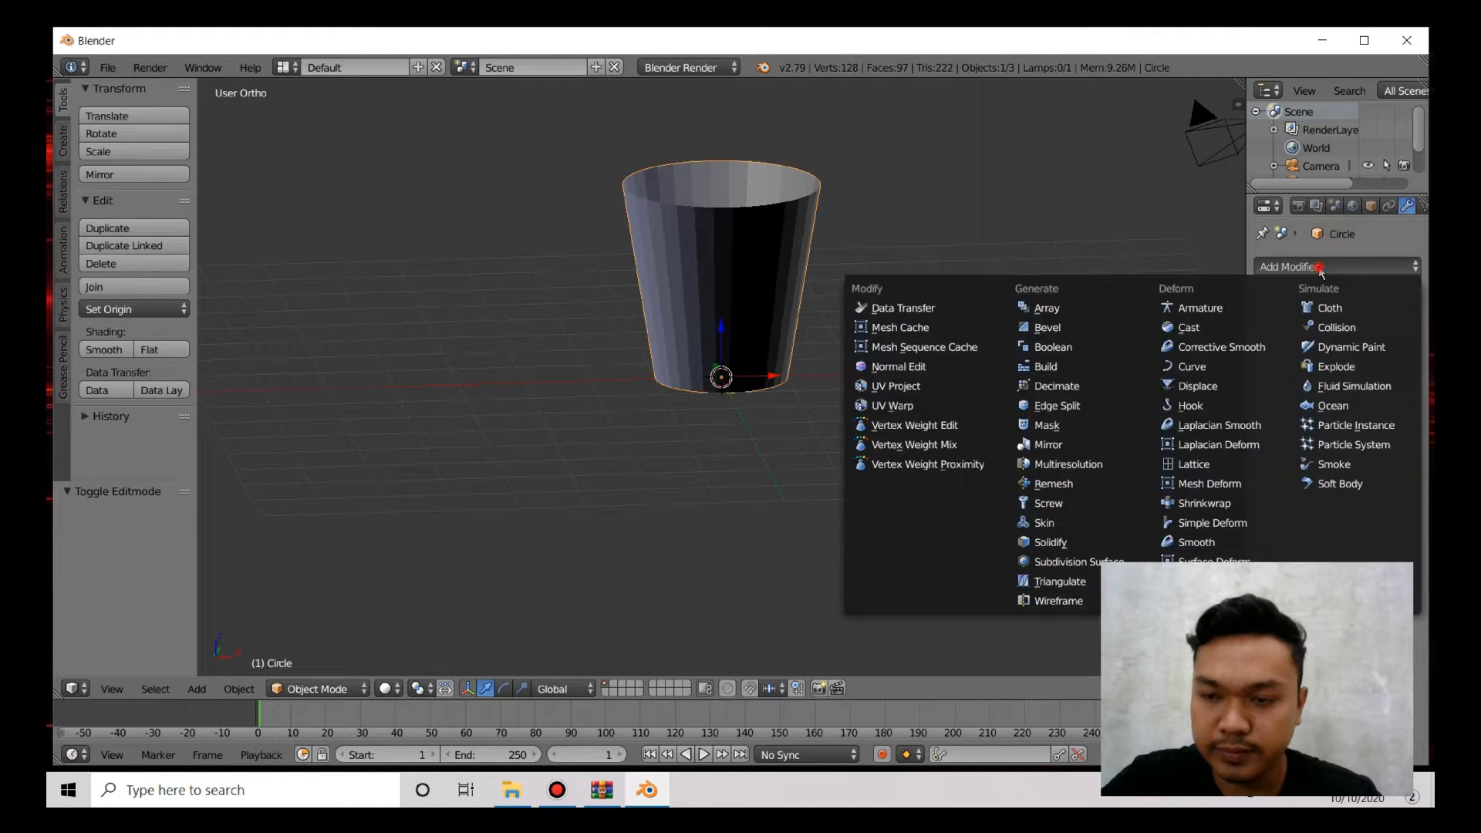
left_click(1071, 544)
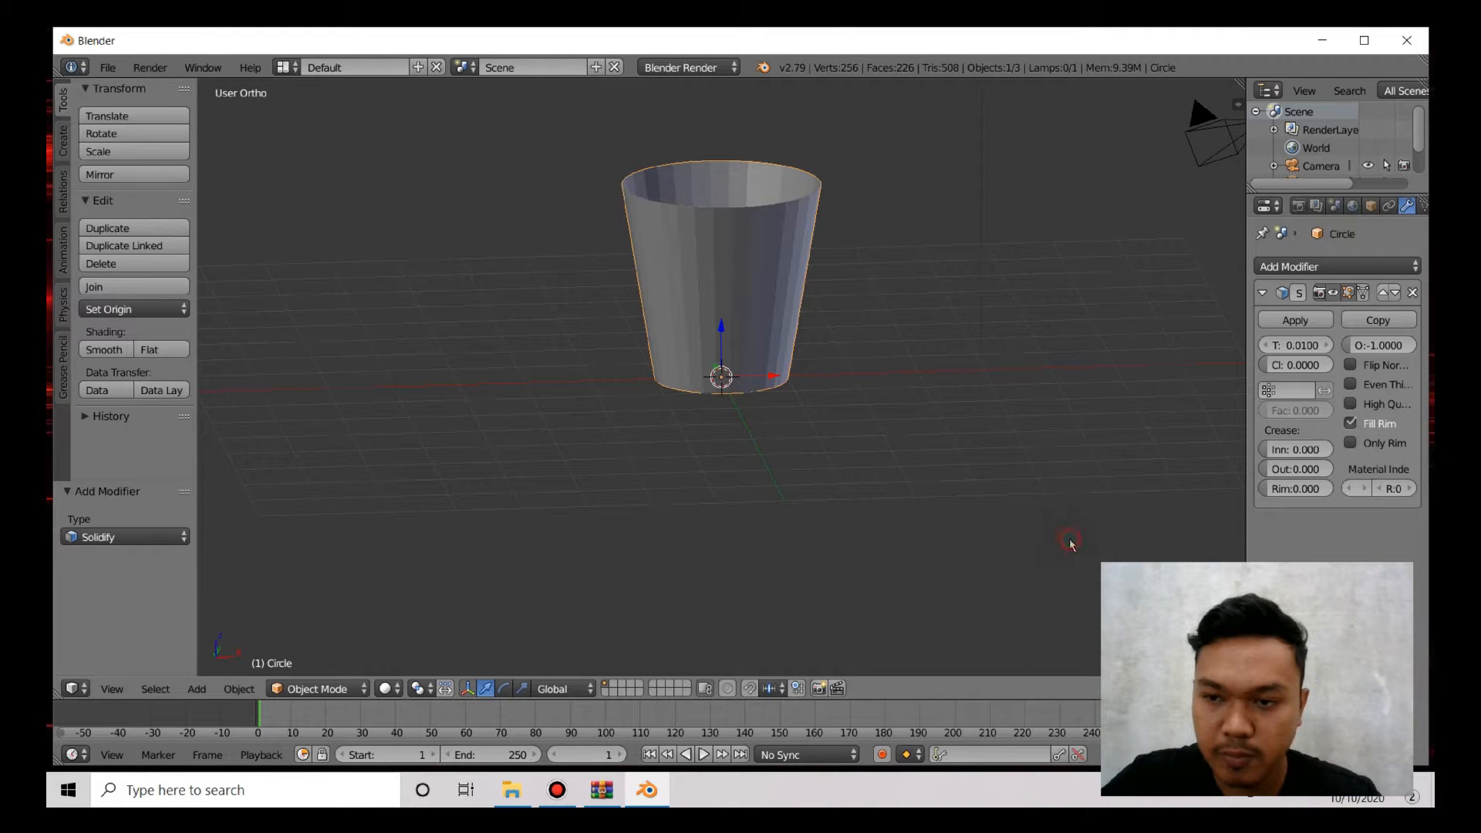
Step: Set the Solidify thickness to 0.4 and apply the modifier
left_click(1309, 346)
left_click(1307, 346)
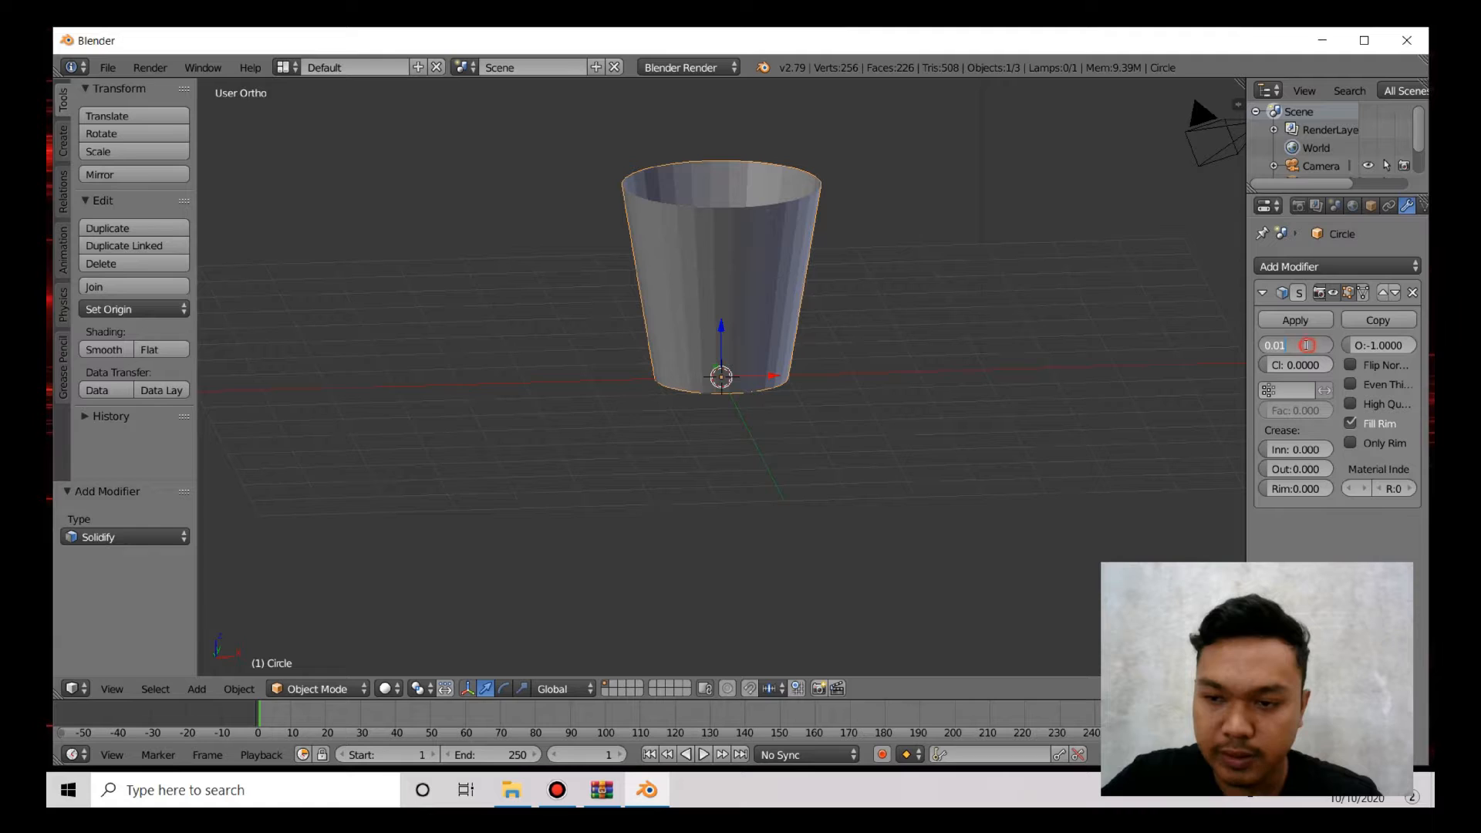
key("BackSpace")
key("BackSpace")
type("4")
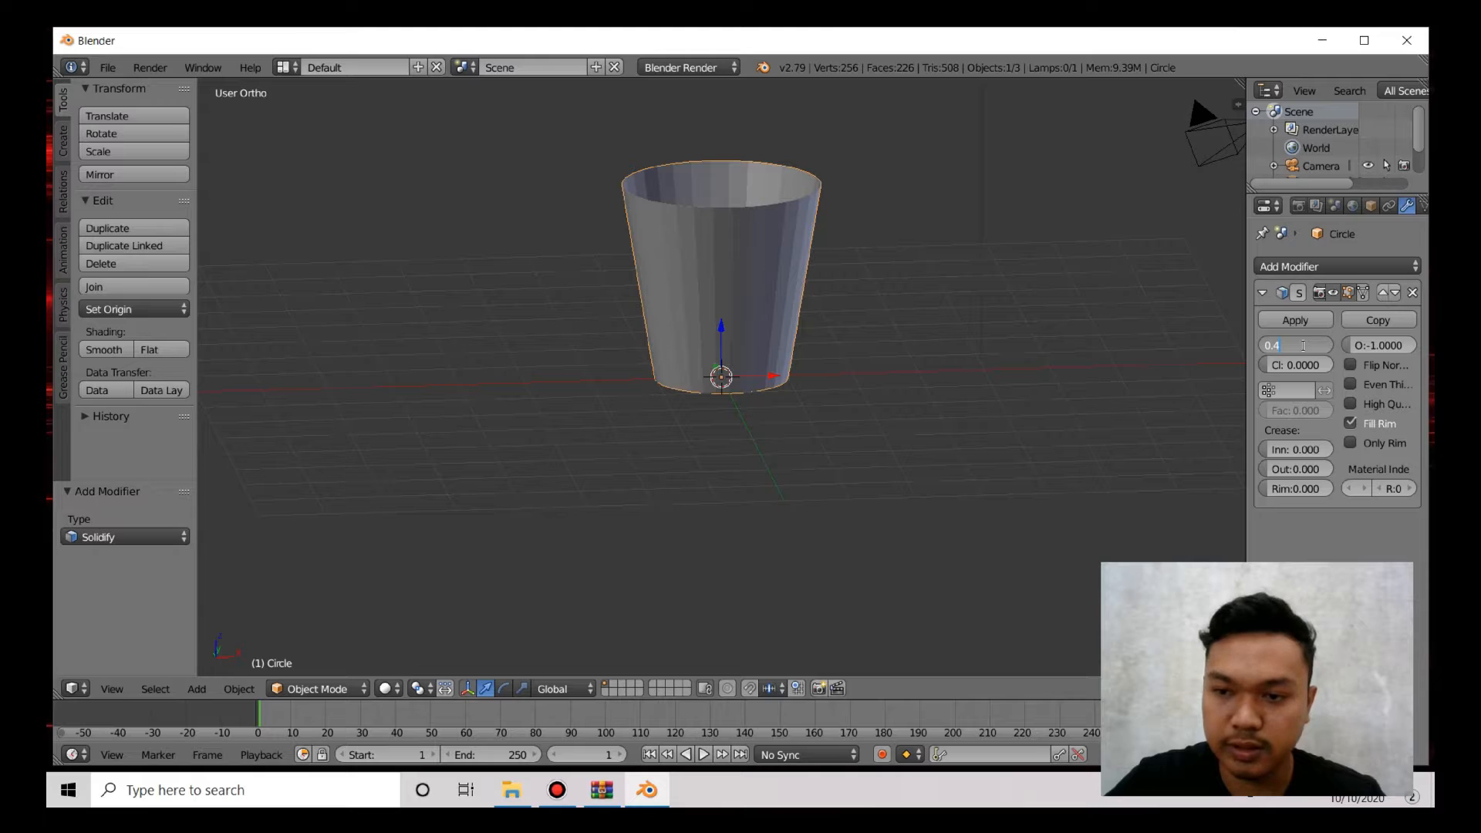
key("Return")
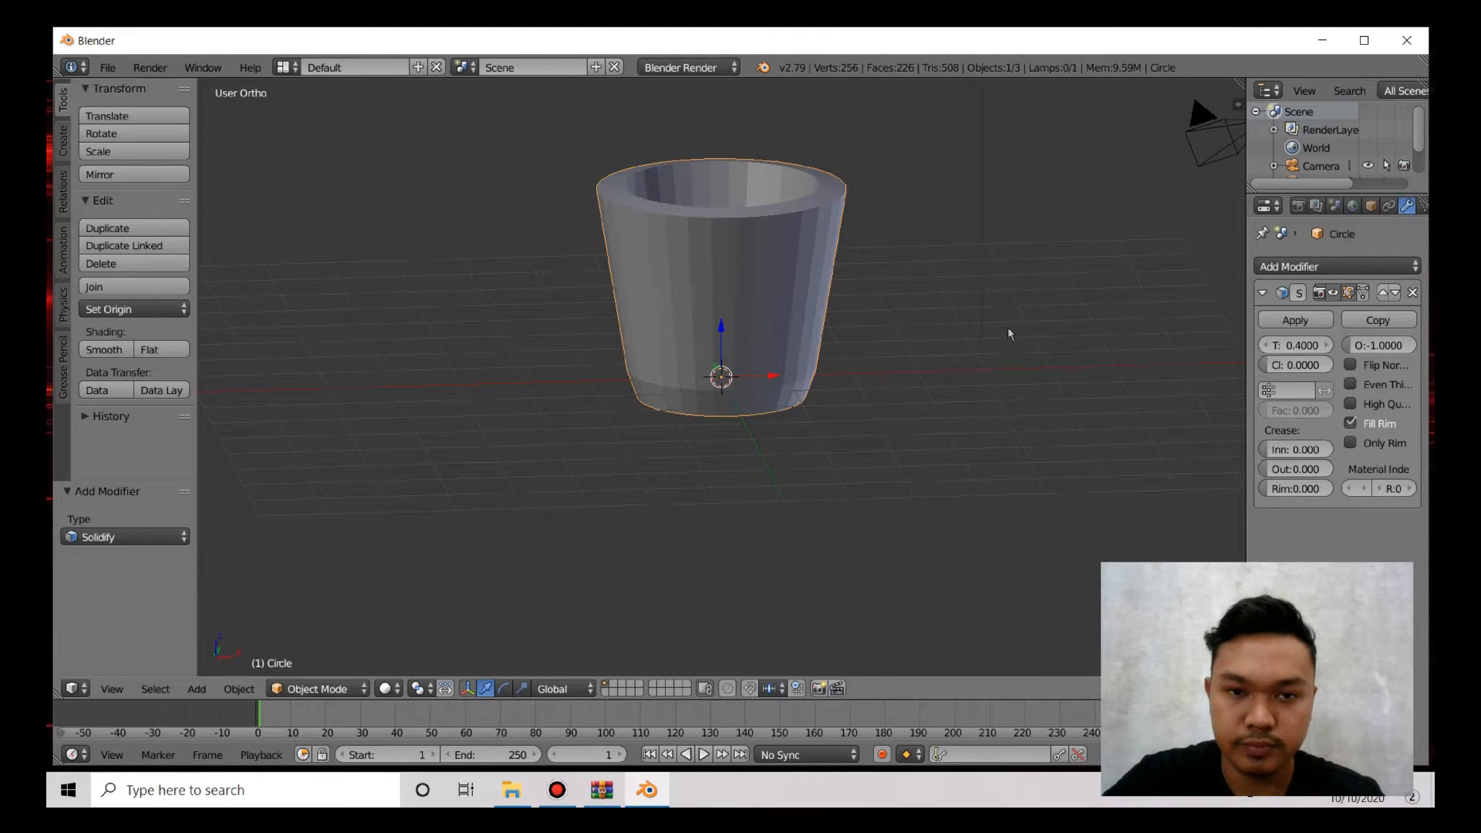
left_click(1293, 319)
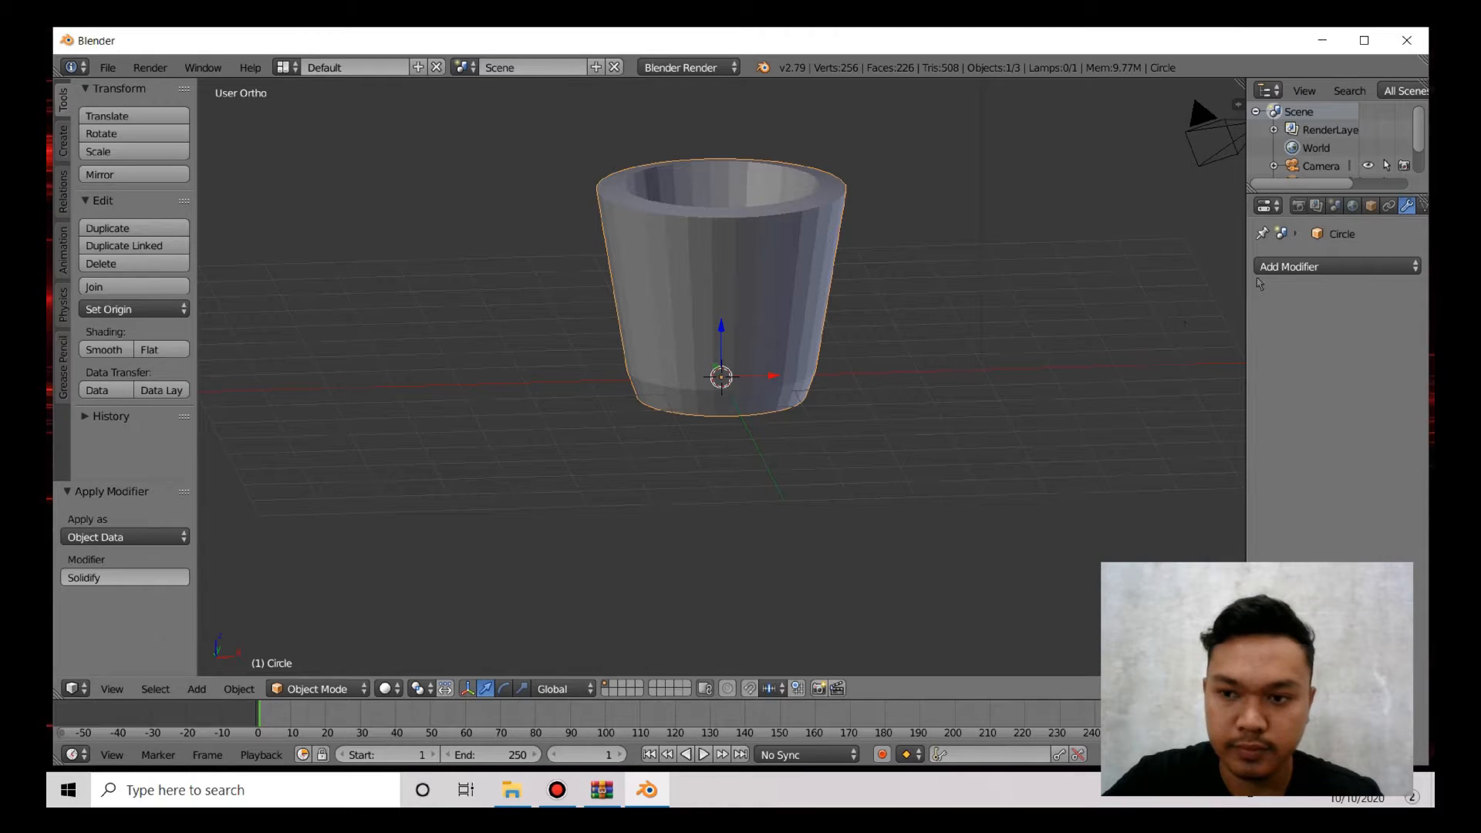
Step: Add a Subdivision Surface modifier to the cup with View and Render subdivisions both set to 3
left_click(1325, 270)
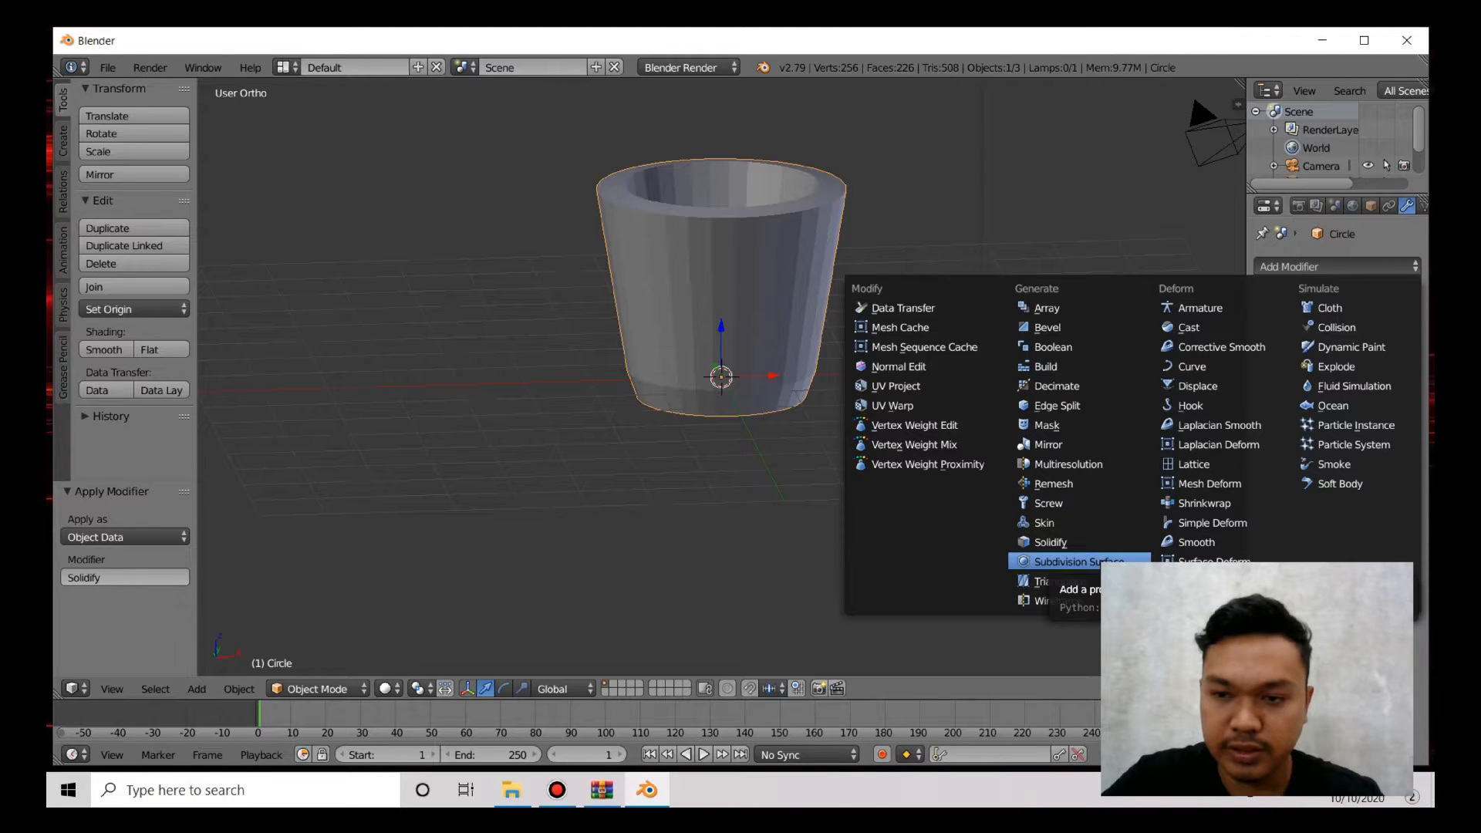
left_click(1080, 562)
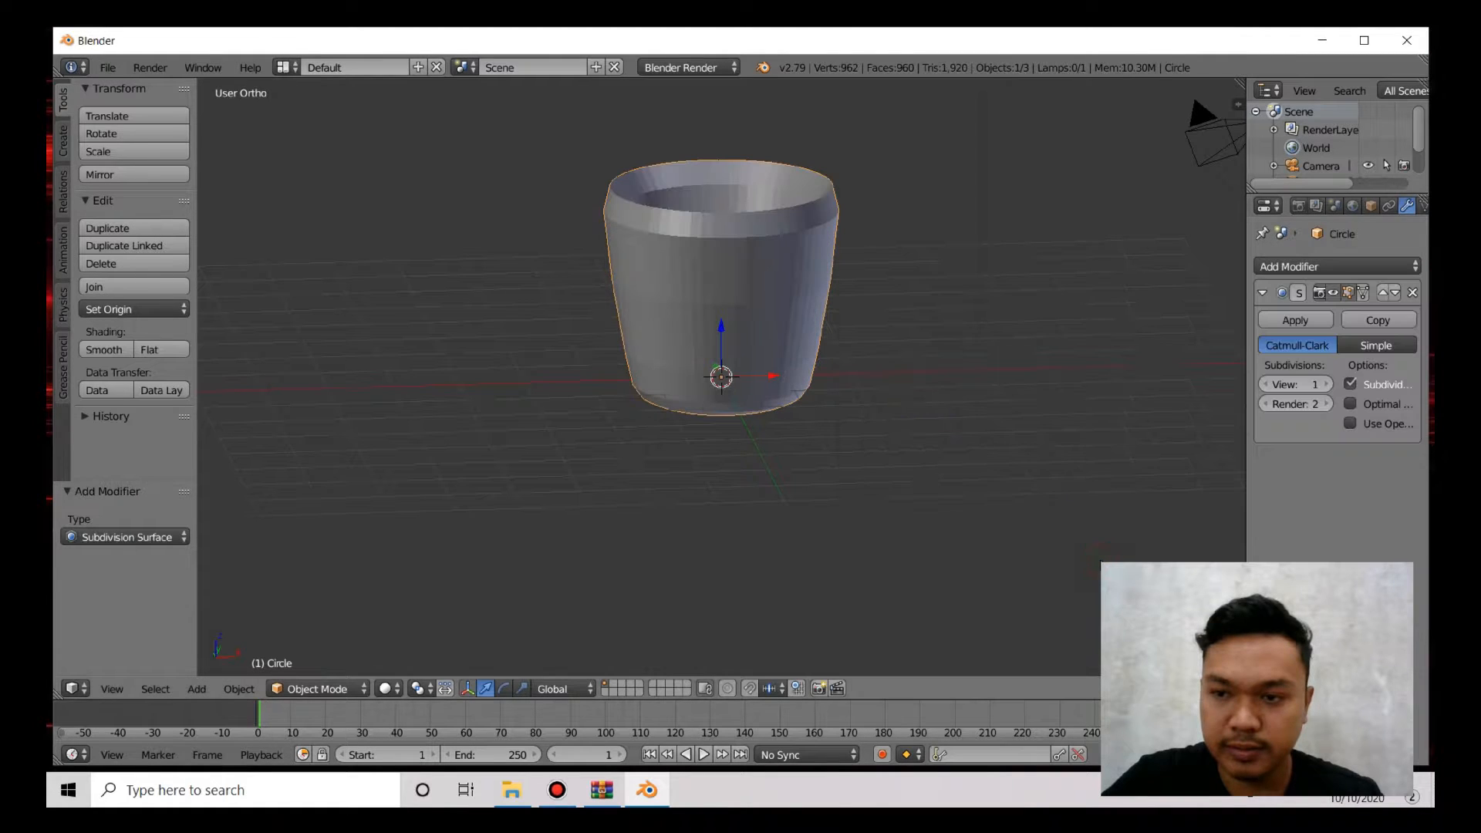
left_click(1327, 385)
left_click(1327, 385)
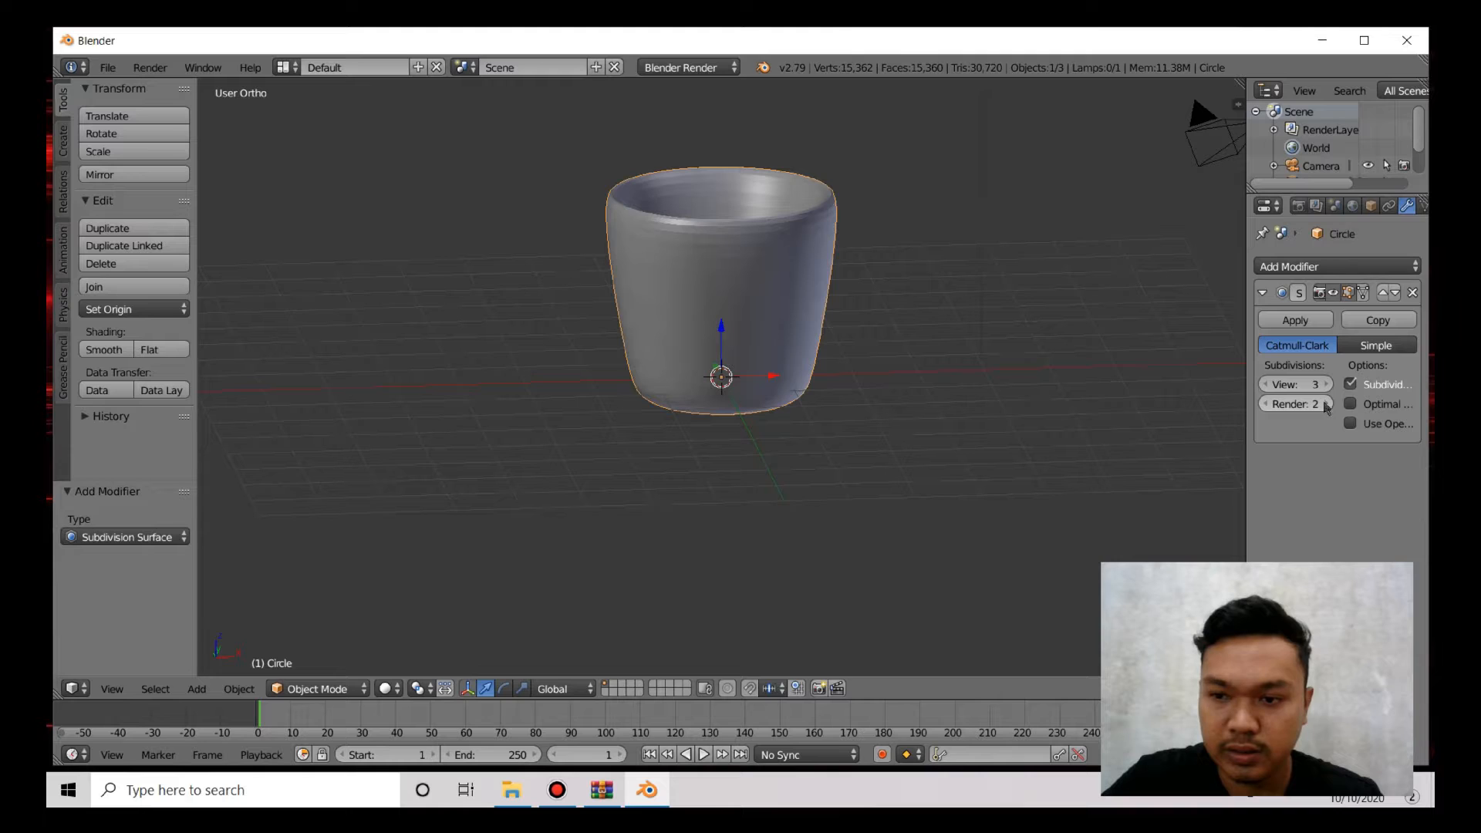
left_click(1327, 404)
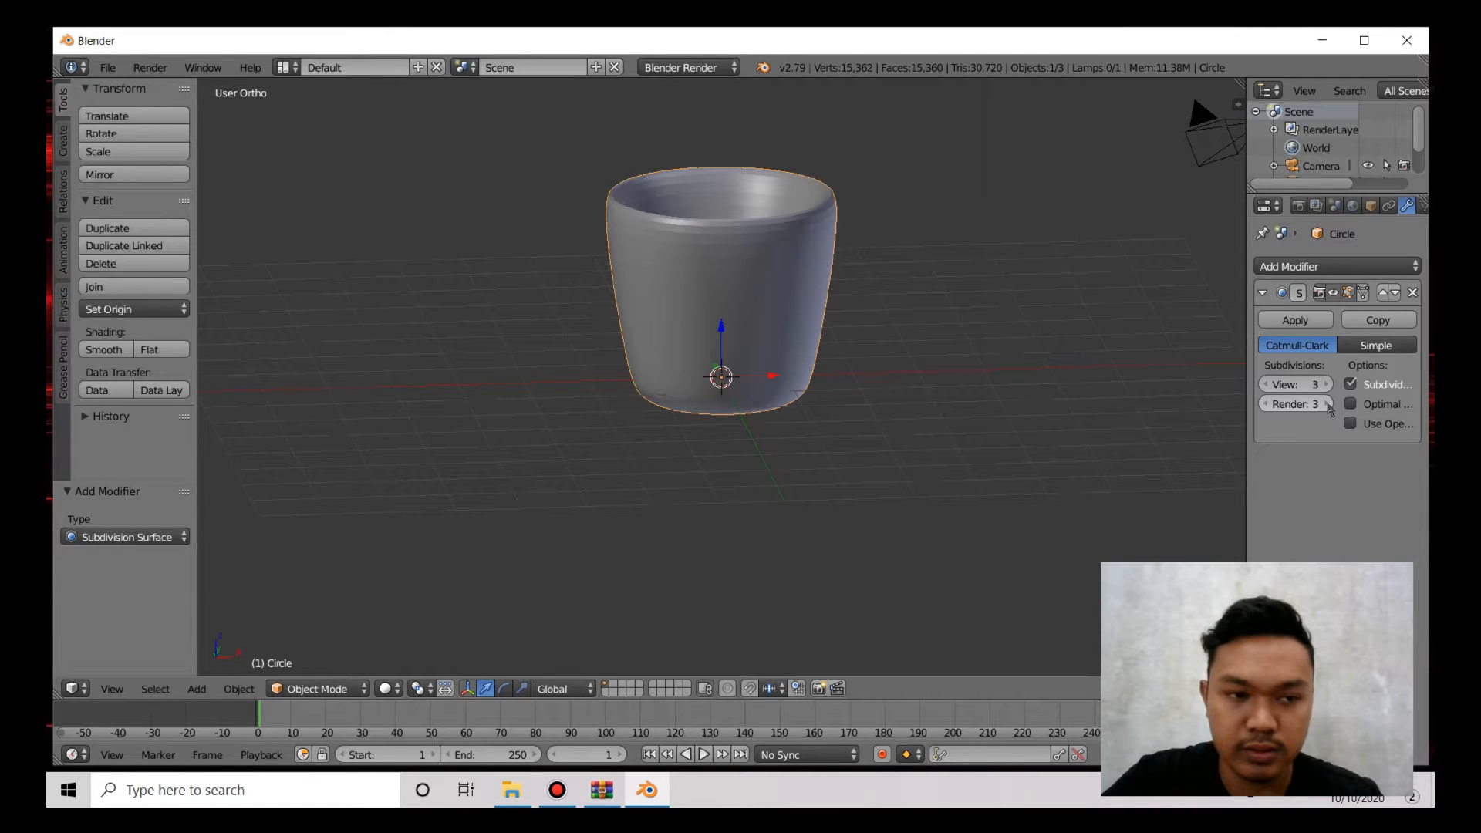
Step: Apply smooth shading to the cup
left_click(96, 351)
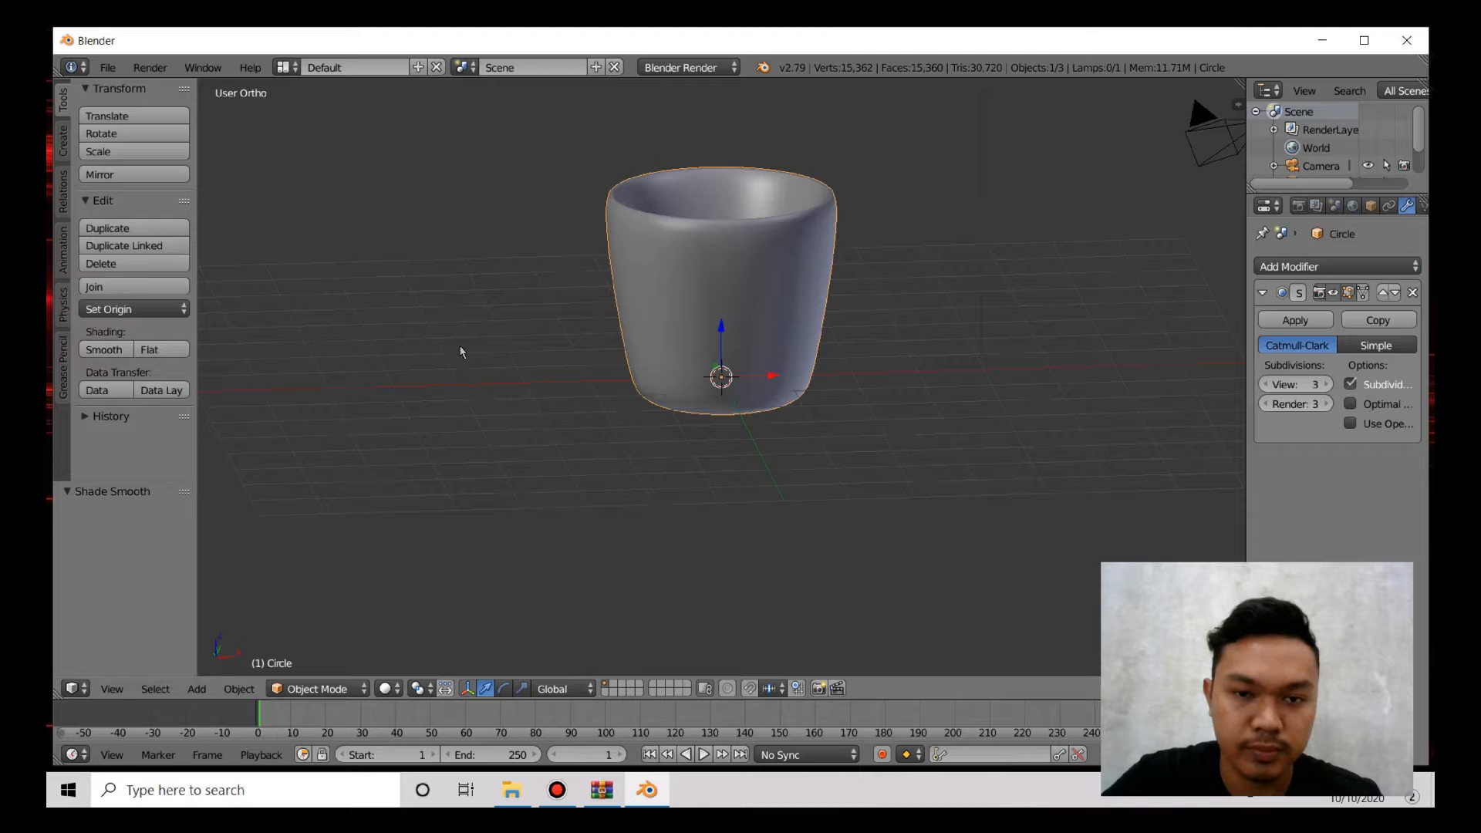
middle_click_drag(449, 364, 464, 401)
middle_click_drag(500, 394, 543, 171)
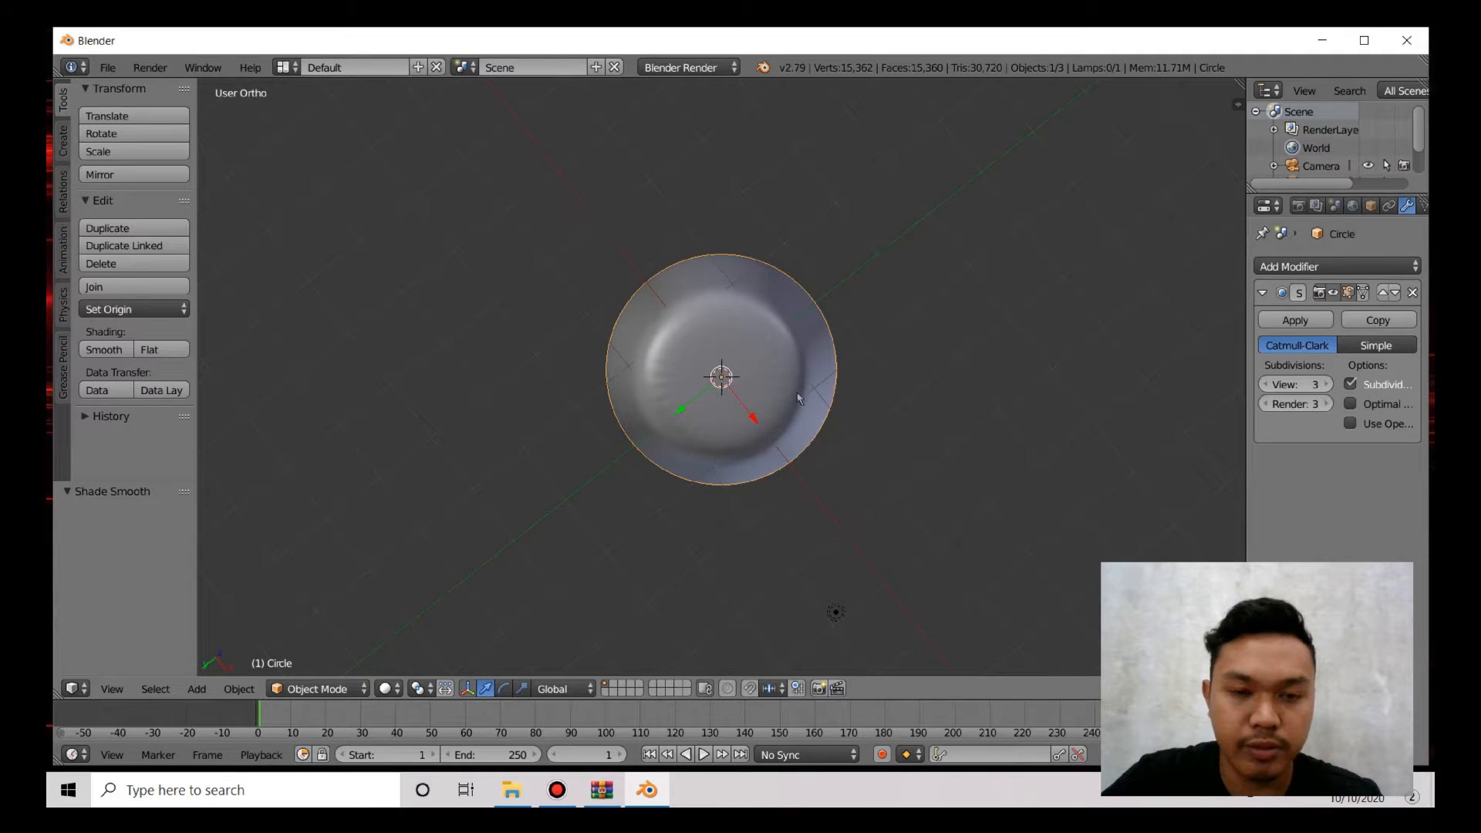
Step: Inset the selected inner and outer bottom faces of the cup by about 0.095 and return to Object Mode
scroll(806, 420, "up", 2)
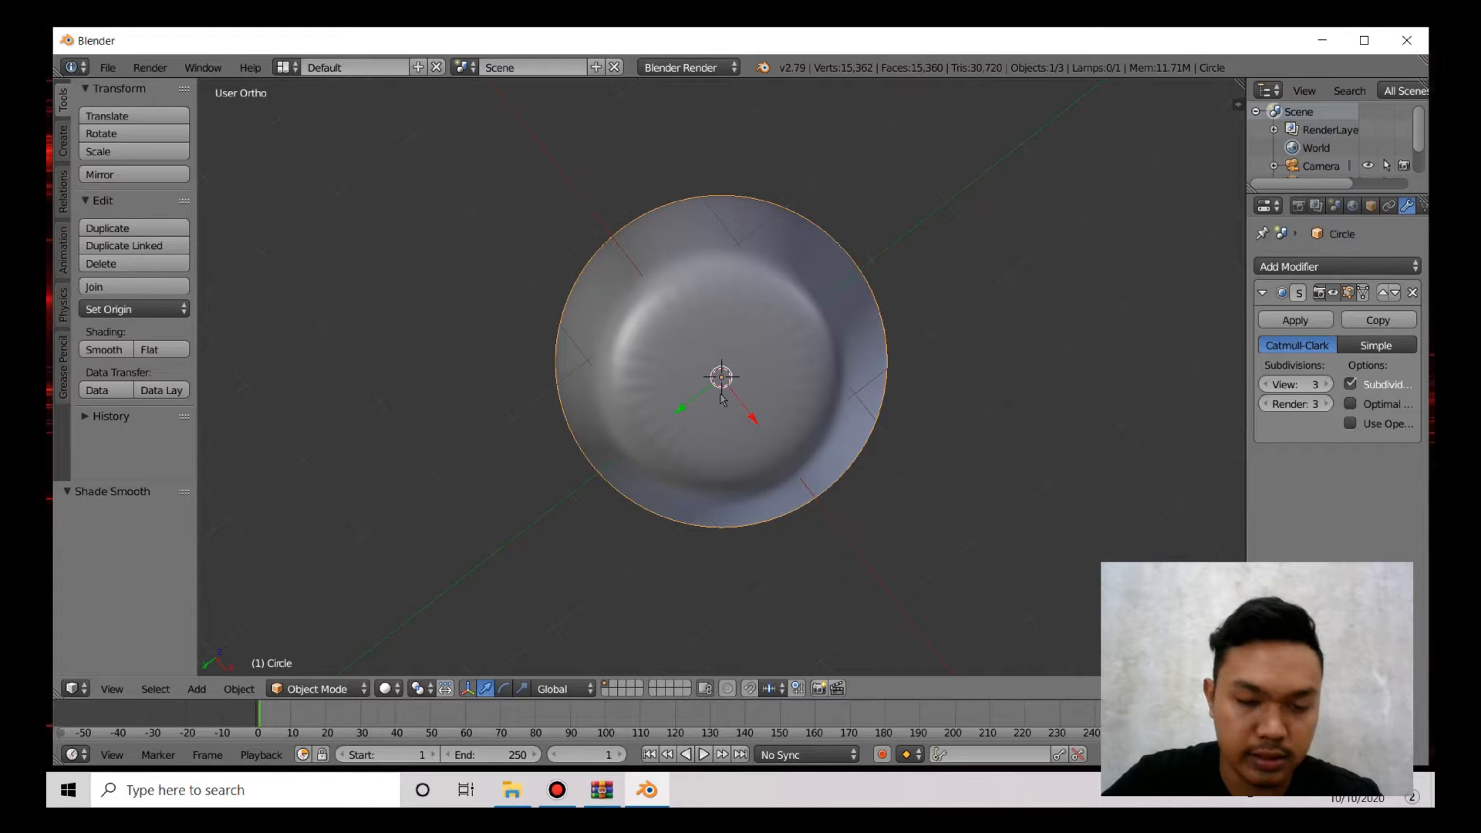
key("Tab")
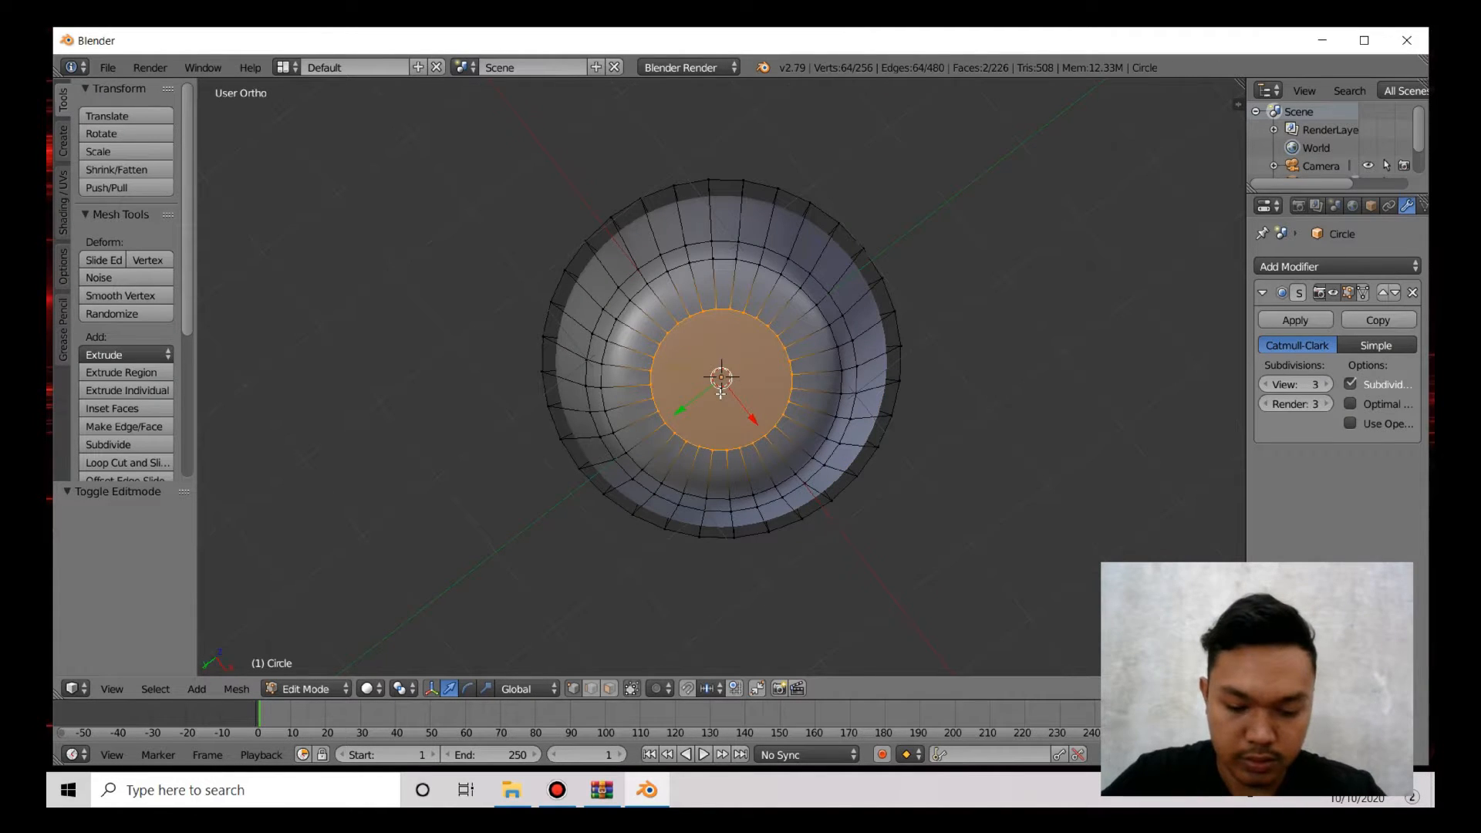
key("i")
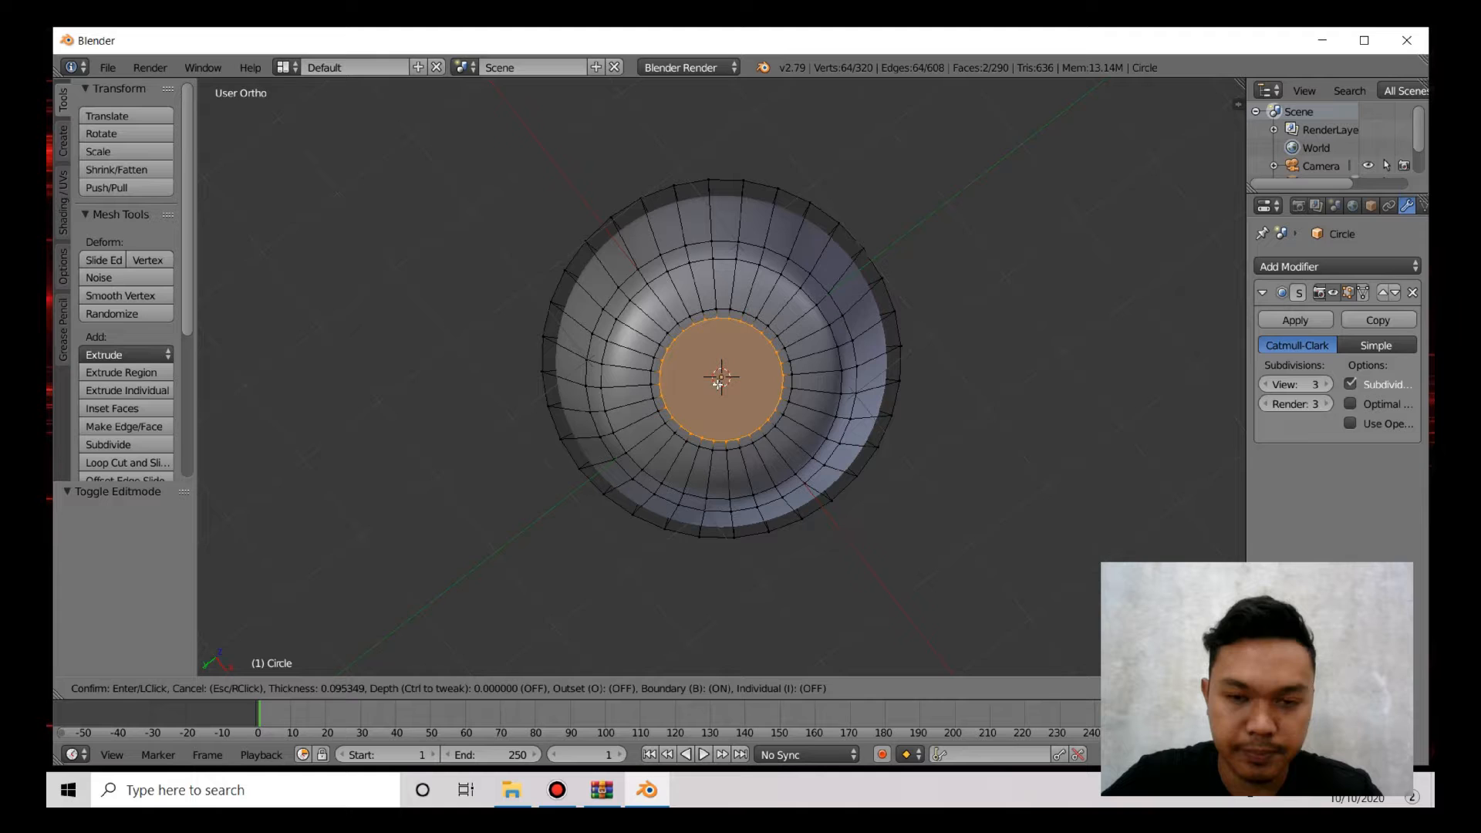
left_click(718, 383)
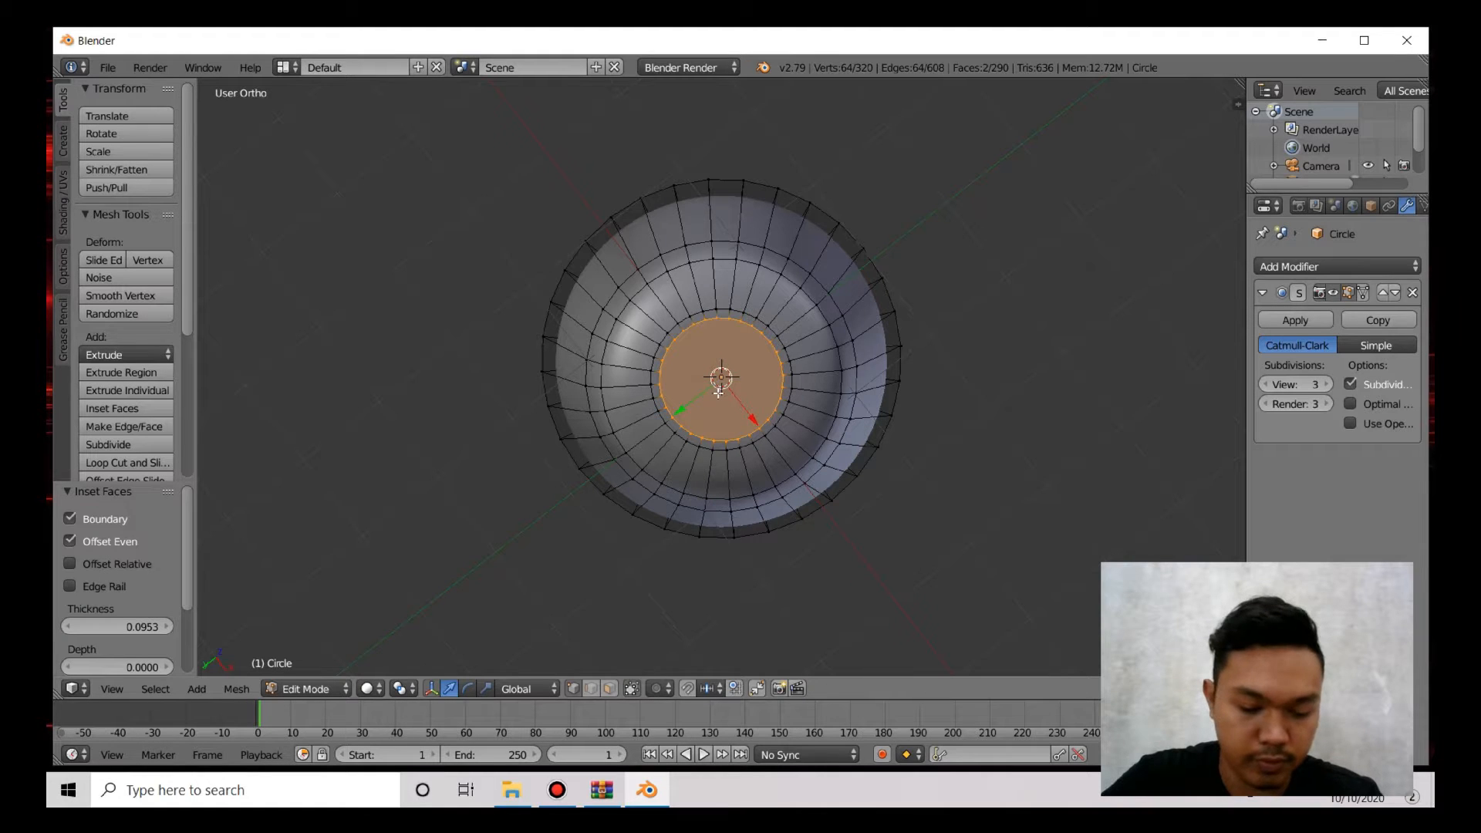
key("Tab")
middle_click_drag(719, 397, 722, 289)
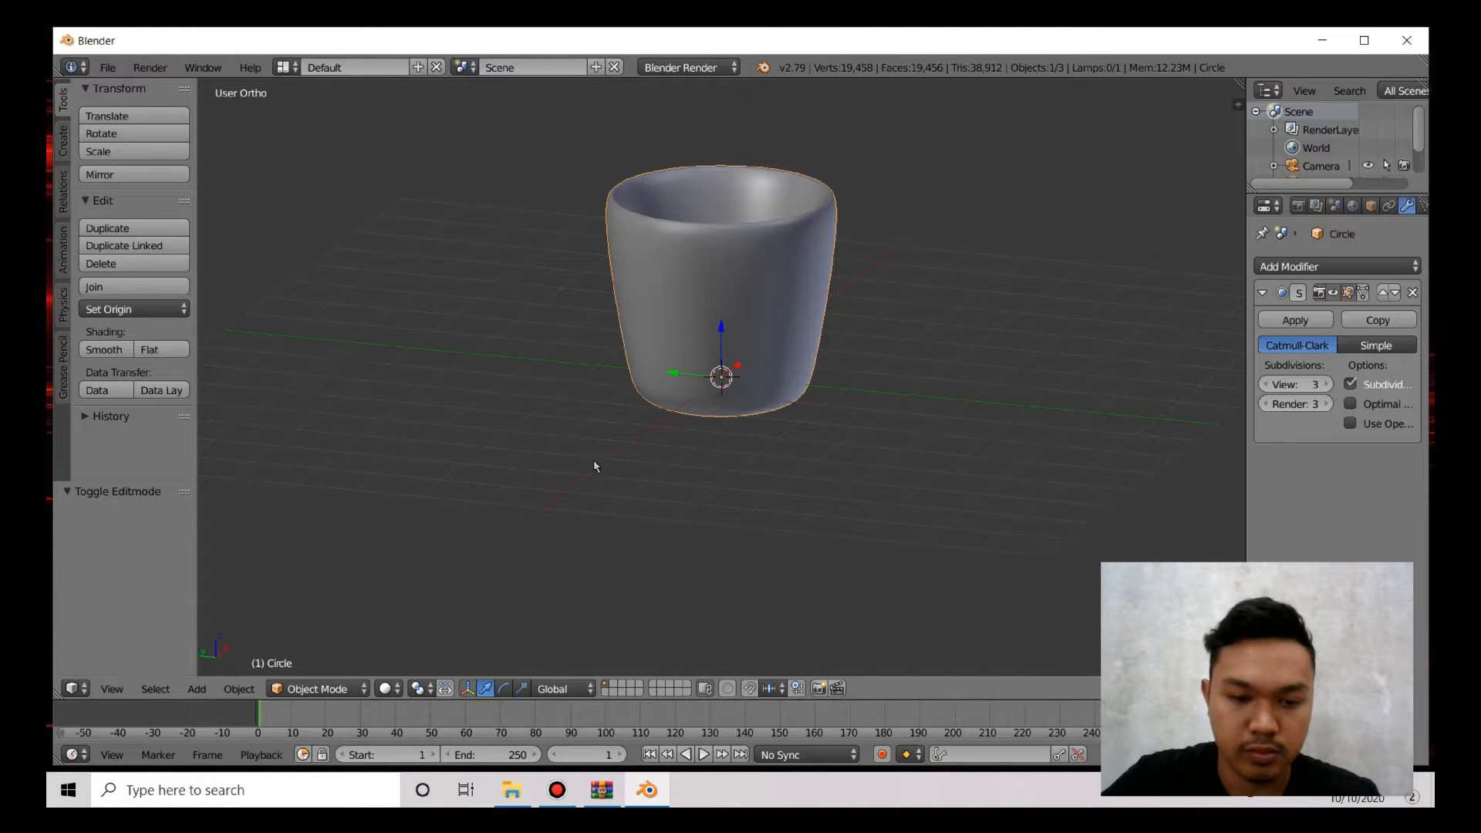
mouse_move(696, 311)
middle_mouse_down()
mouse_move(704, 258)
mouse_move(699, 303)
middle_mouse_up()
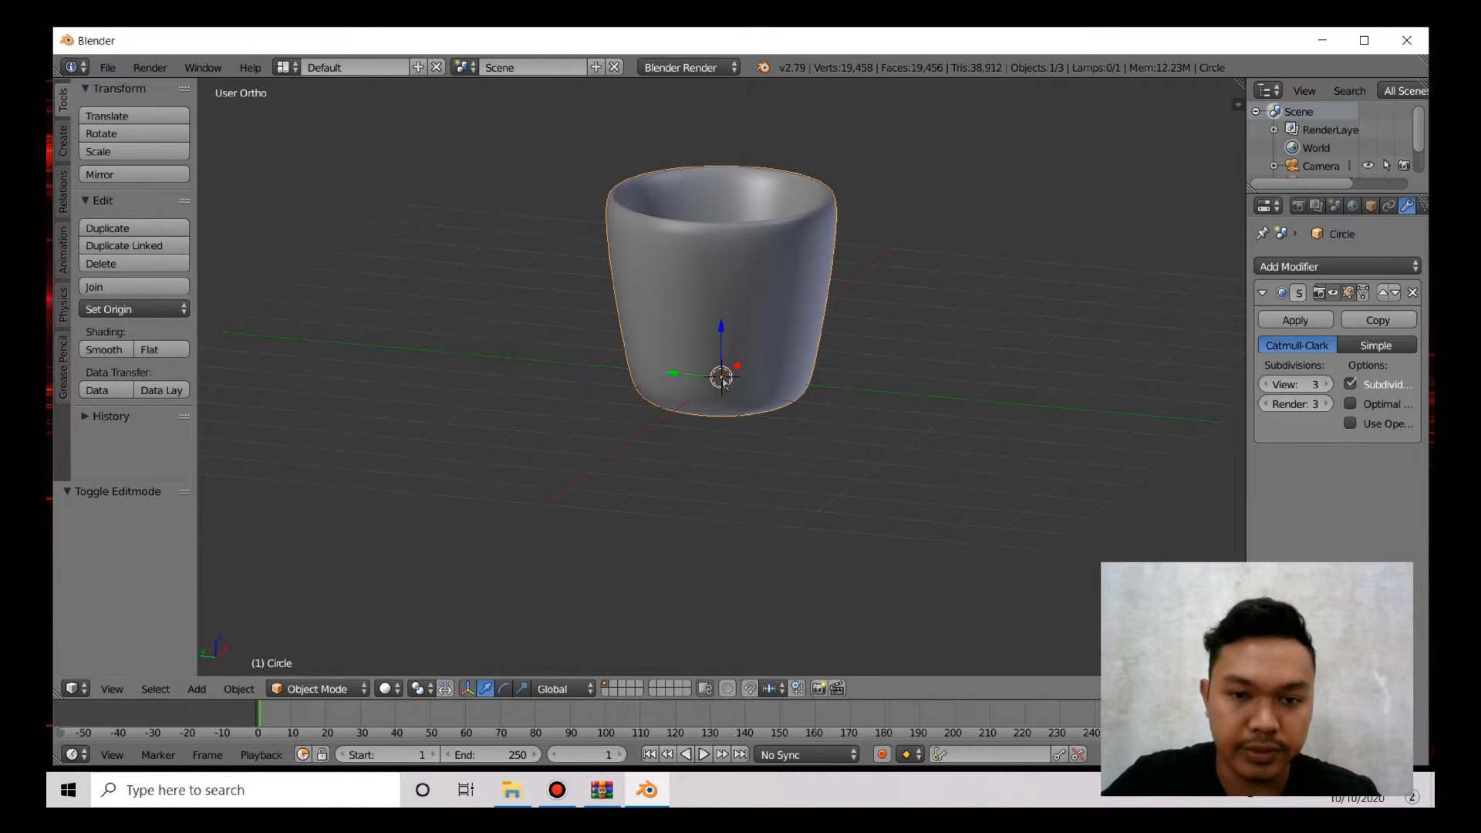
Step: In Edit Mode, add a single horizontal loop cut around the cup wall and slide it close below the rim
key("KP_1")
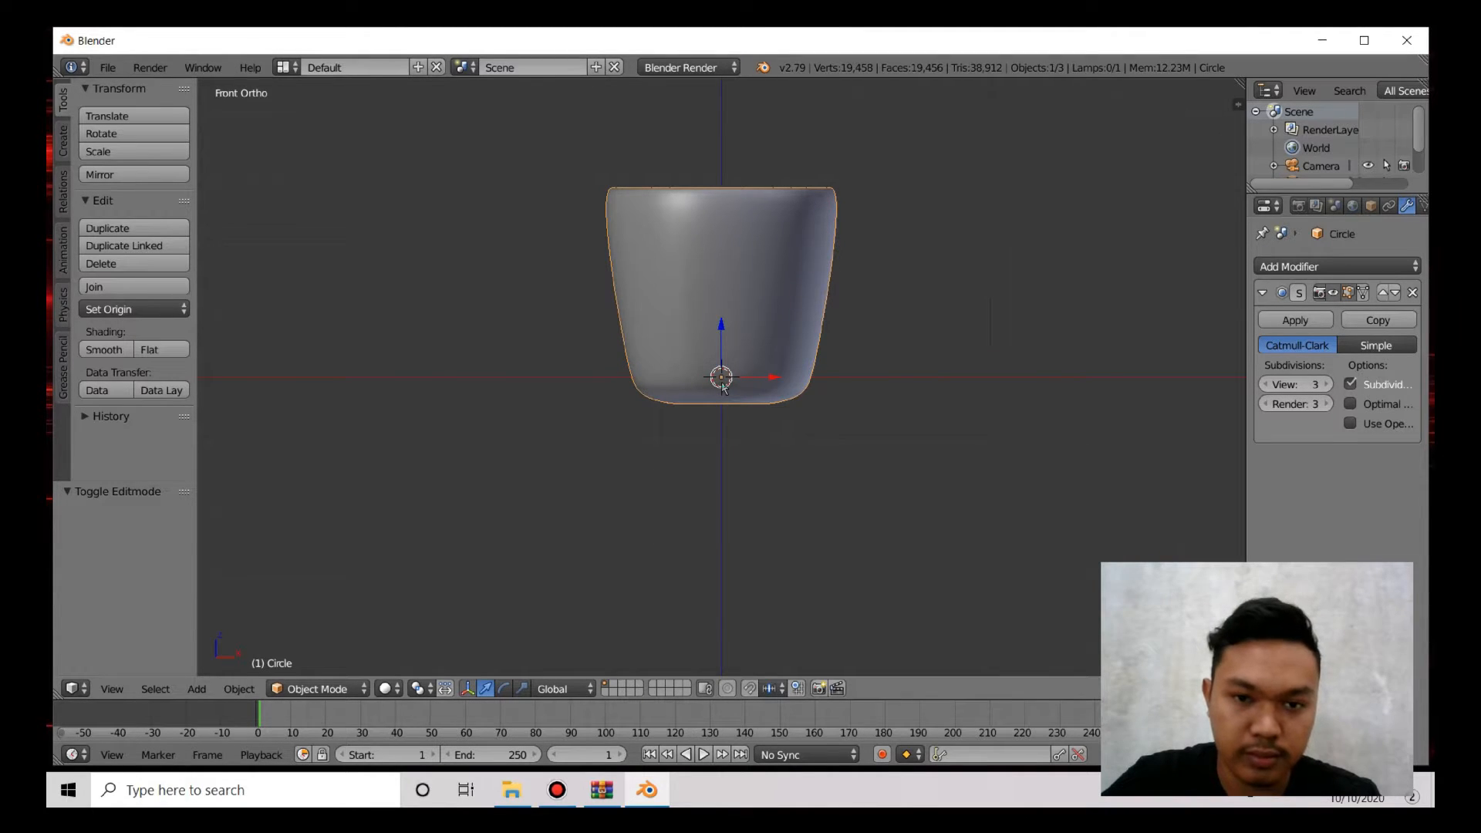
key("Tab")
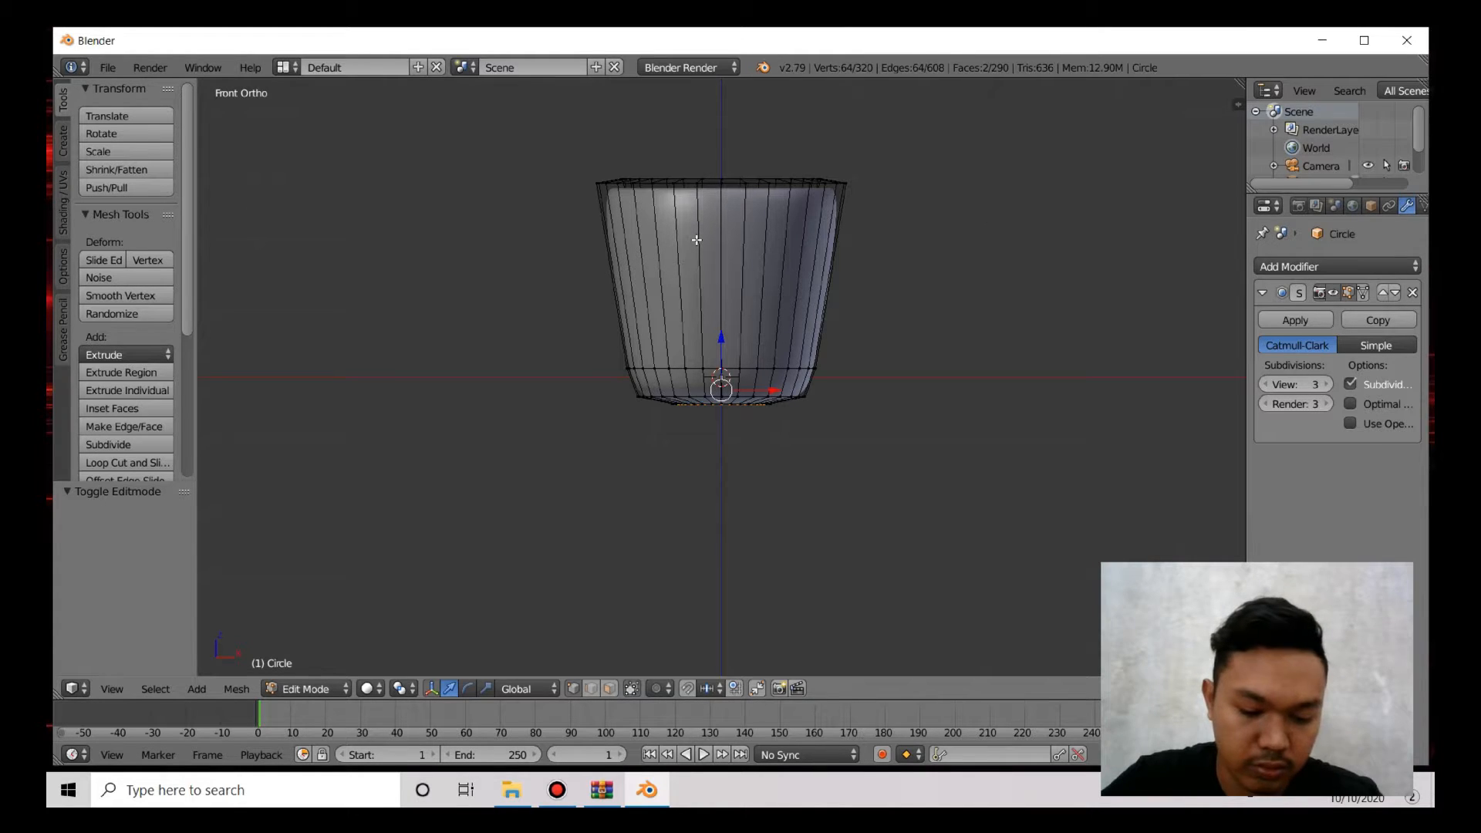
key("ctrl+r")
left_click(705, 275)
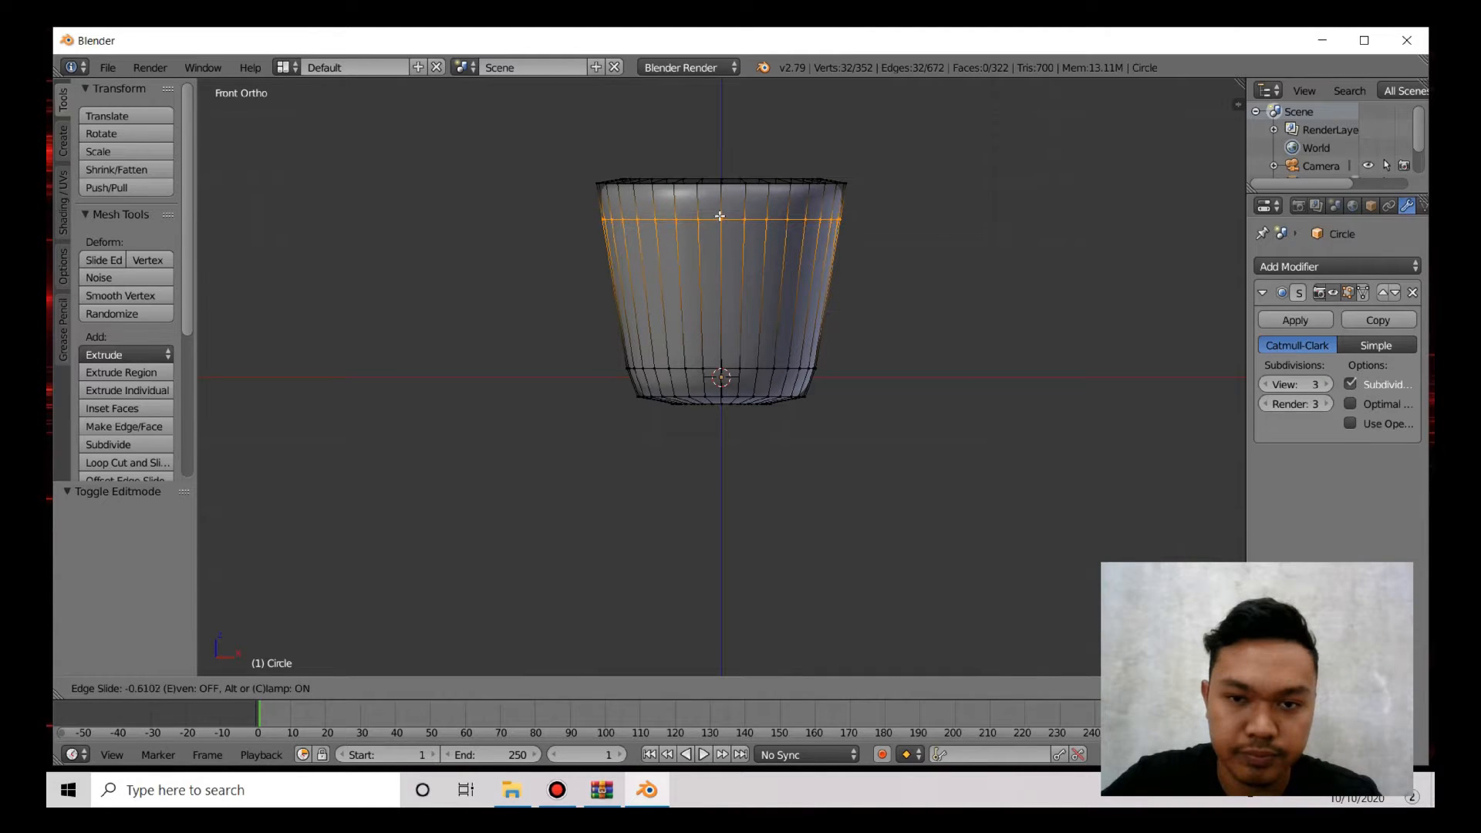
left_click(720, 213)
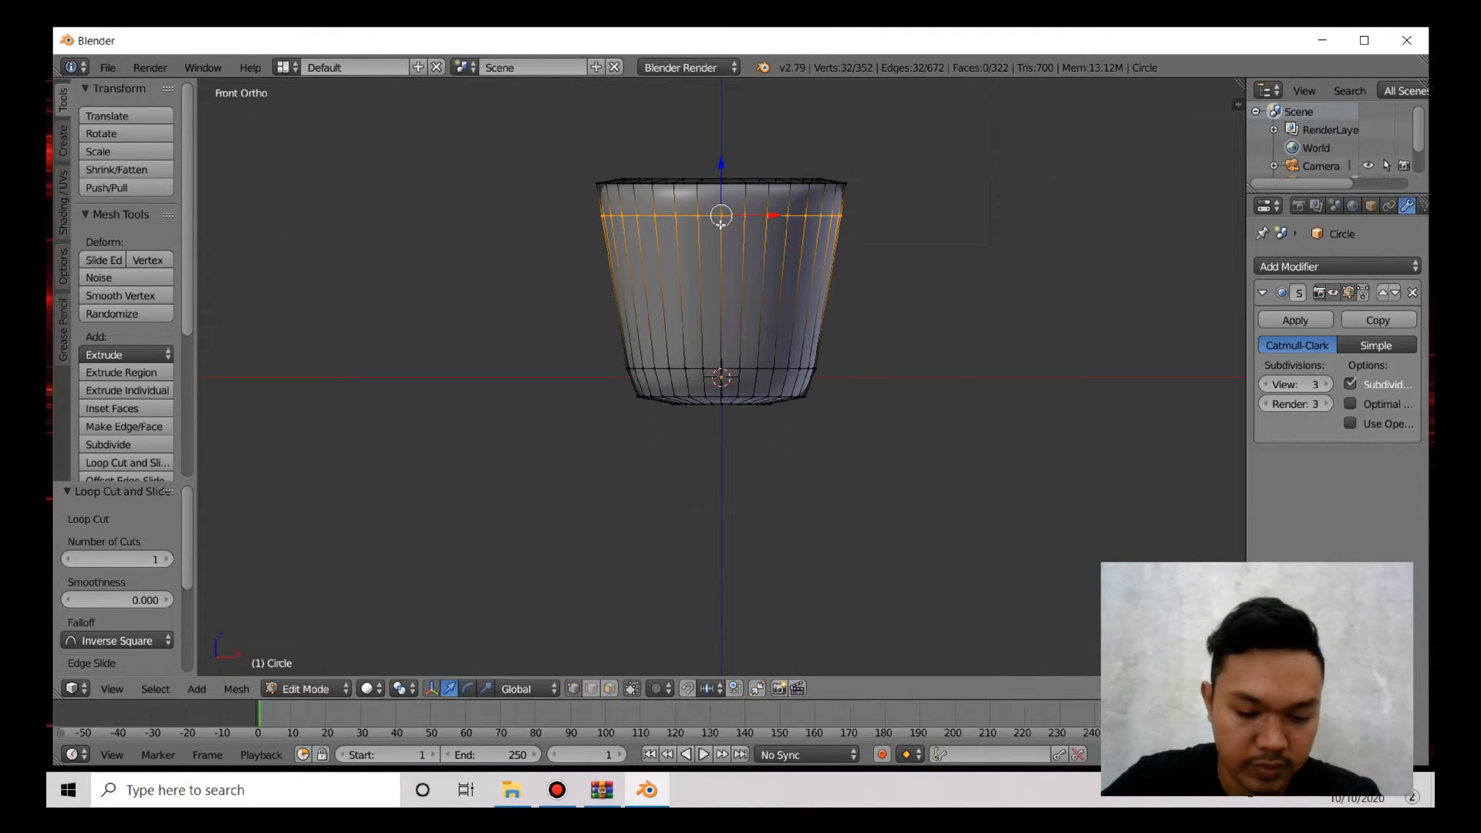
Step: Add a second horizontal loop cut around the cup wall, slid about 0.57 toward the base
key("ctrl+r")
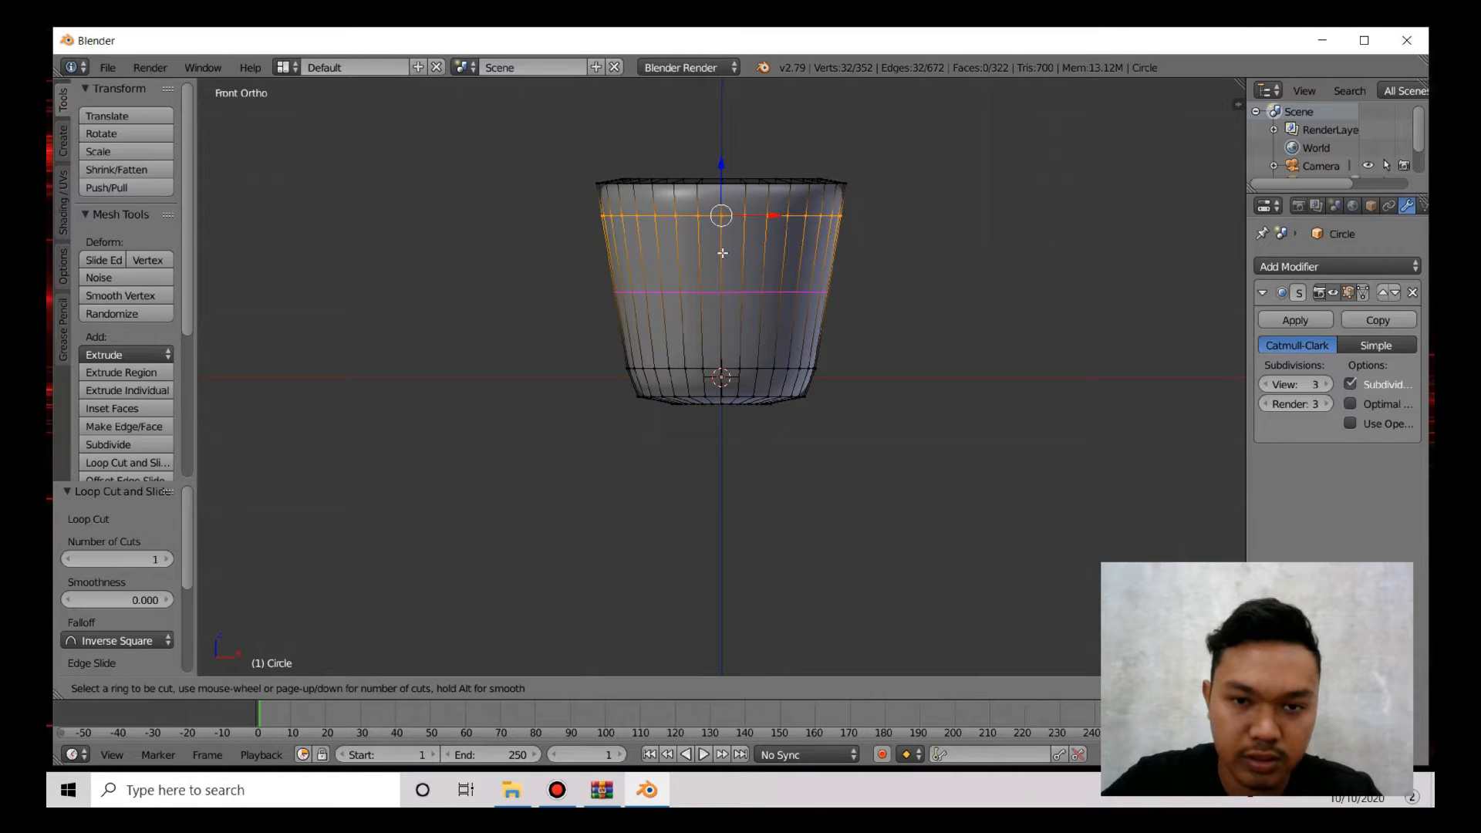
left_click(722, 281)
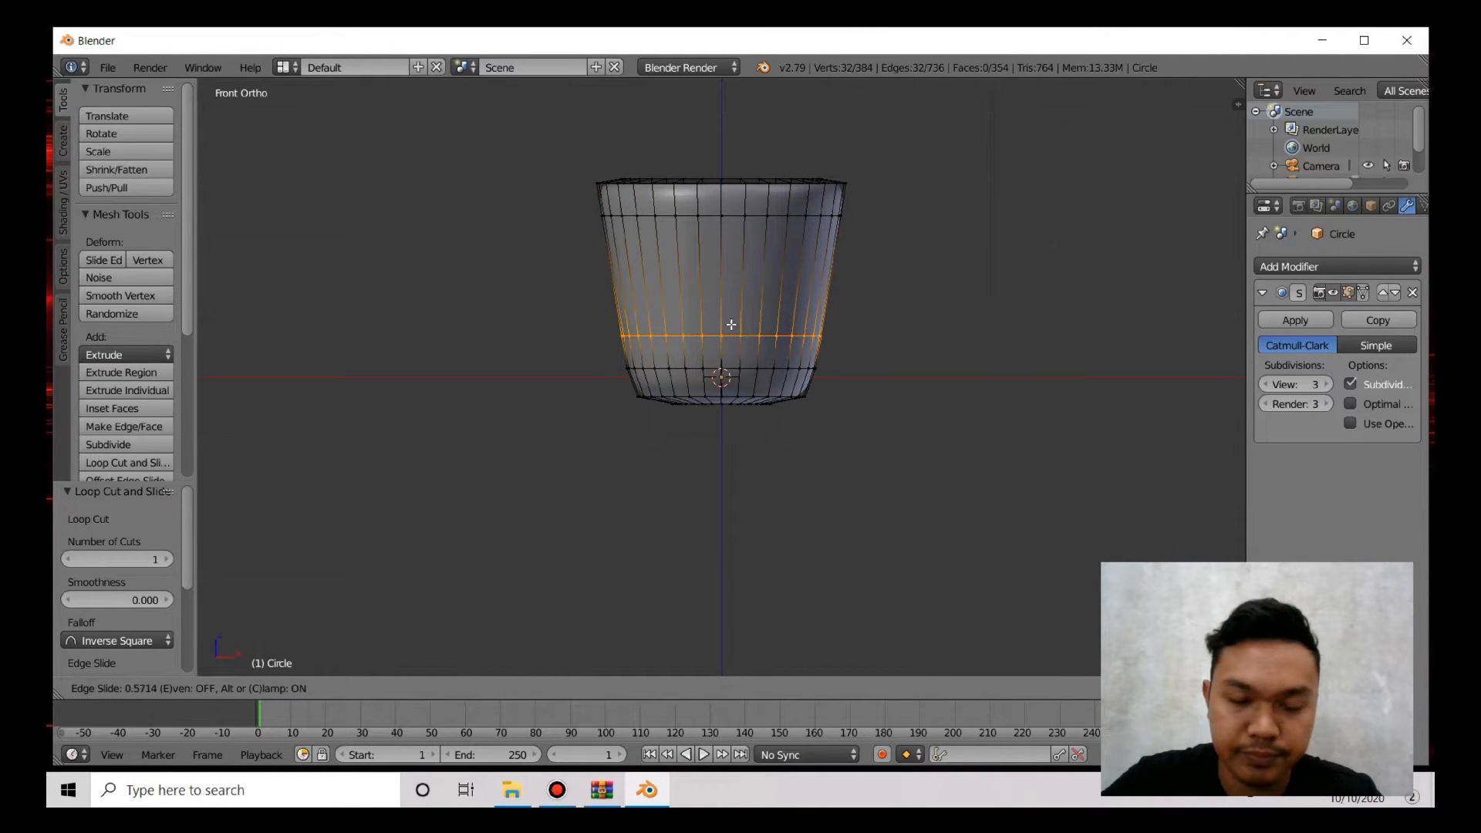
left_click(729, 327)
scroll(730, 312, "up", 1)
scroll(730, 312, "up", 1)
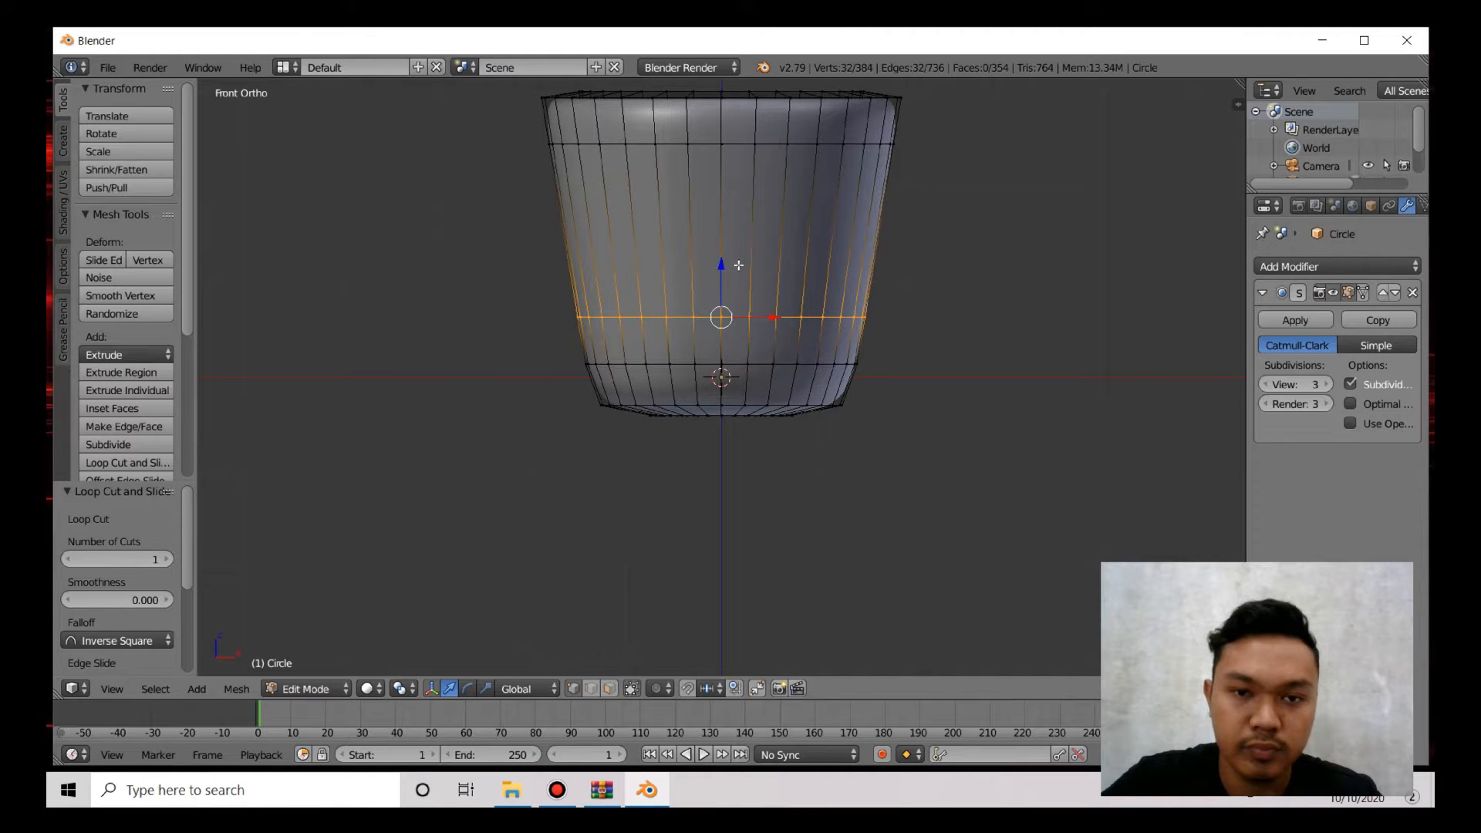
scroll(740, 269, "up", 3, "shift")
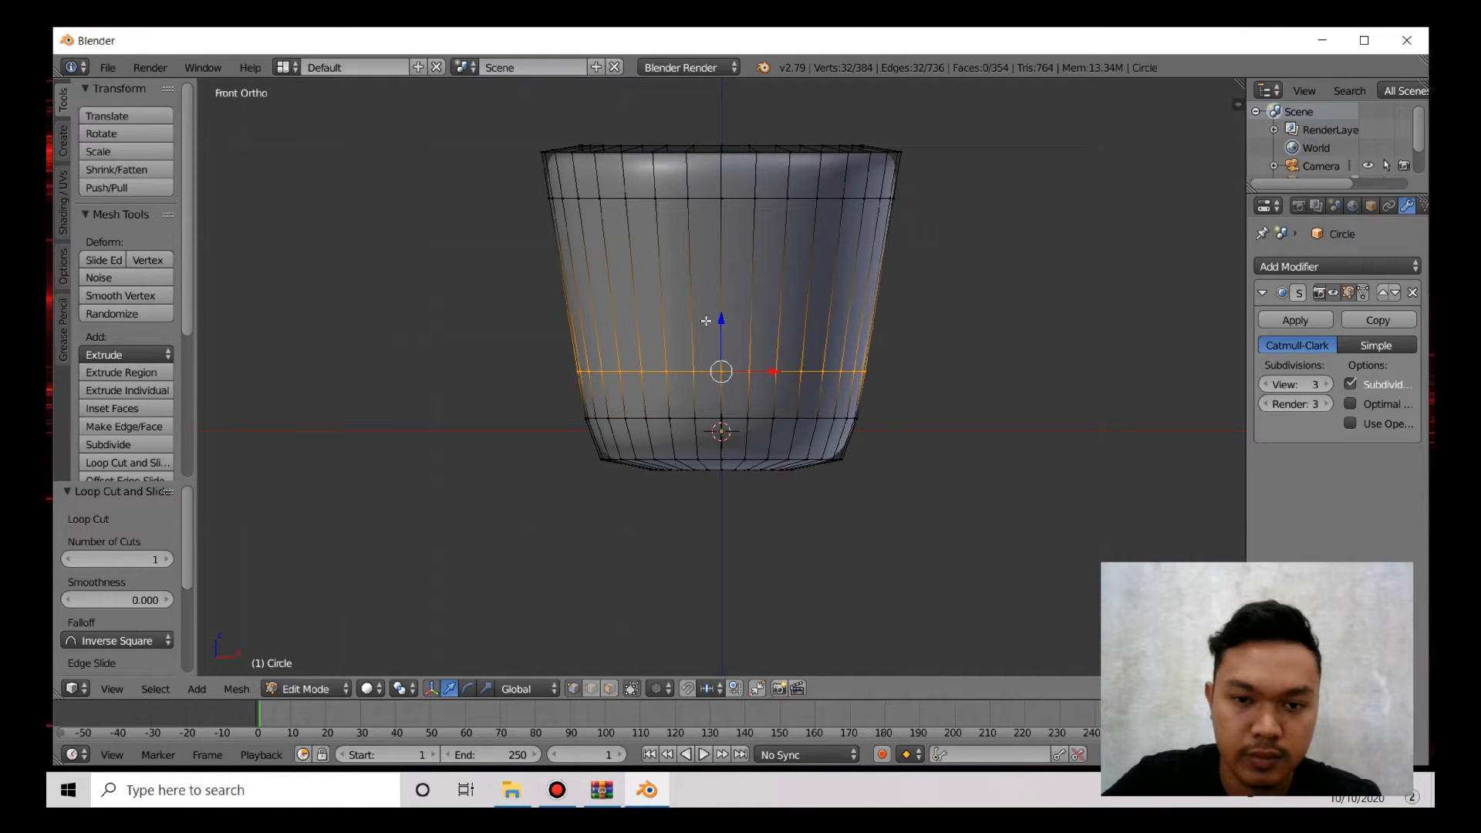
Step: Extrude the two adjacent front wall faces between the new loop cuts about -1.4 along global Y to form a handle block
left_click(610, 689)
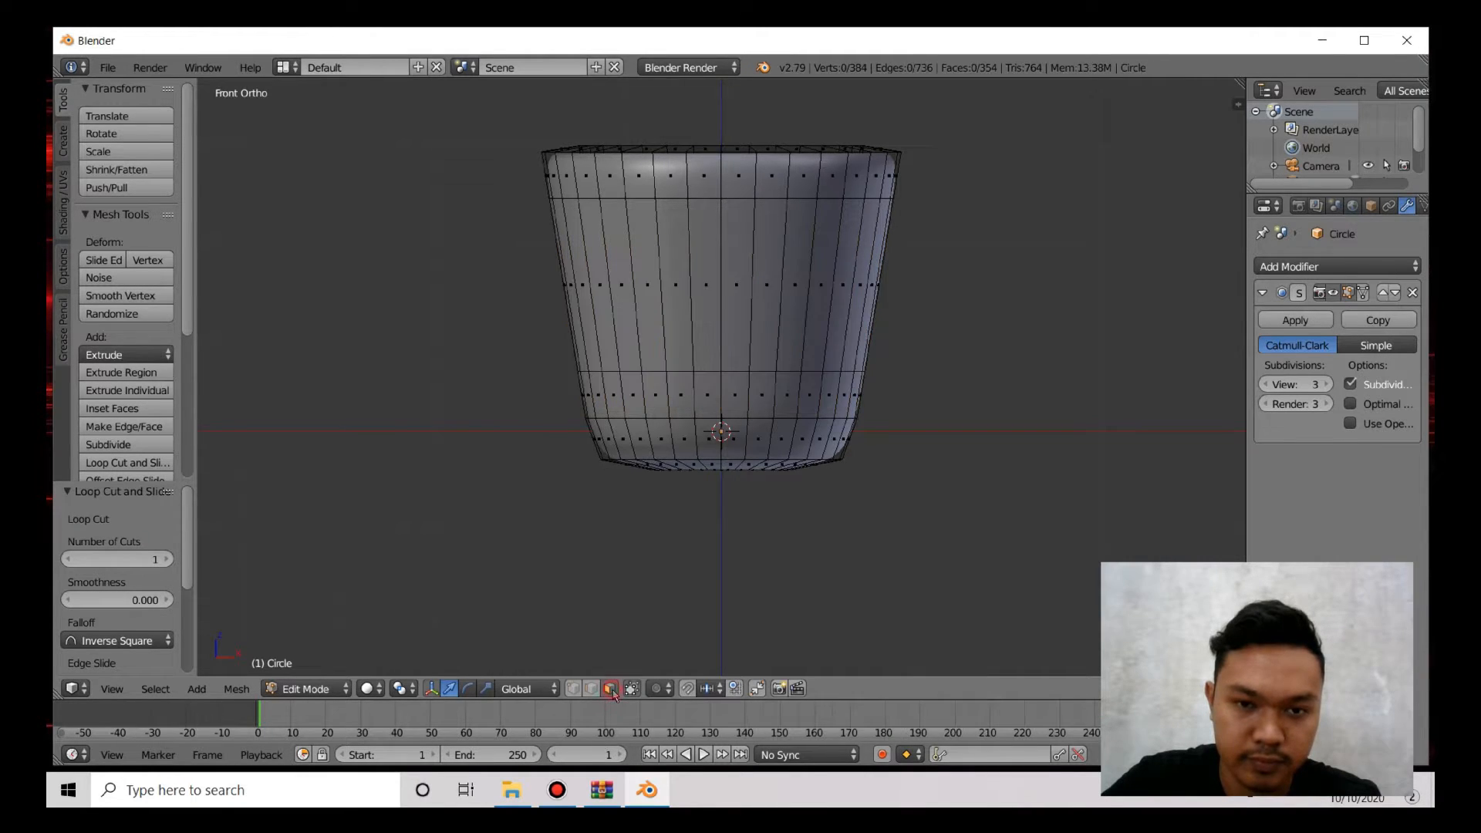
right_click(707, 280)
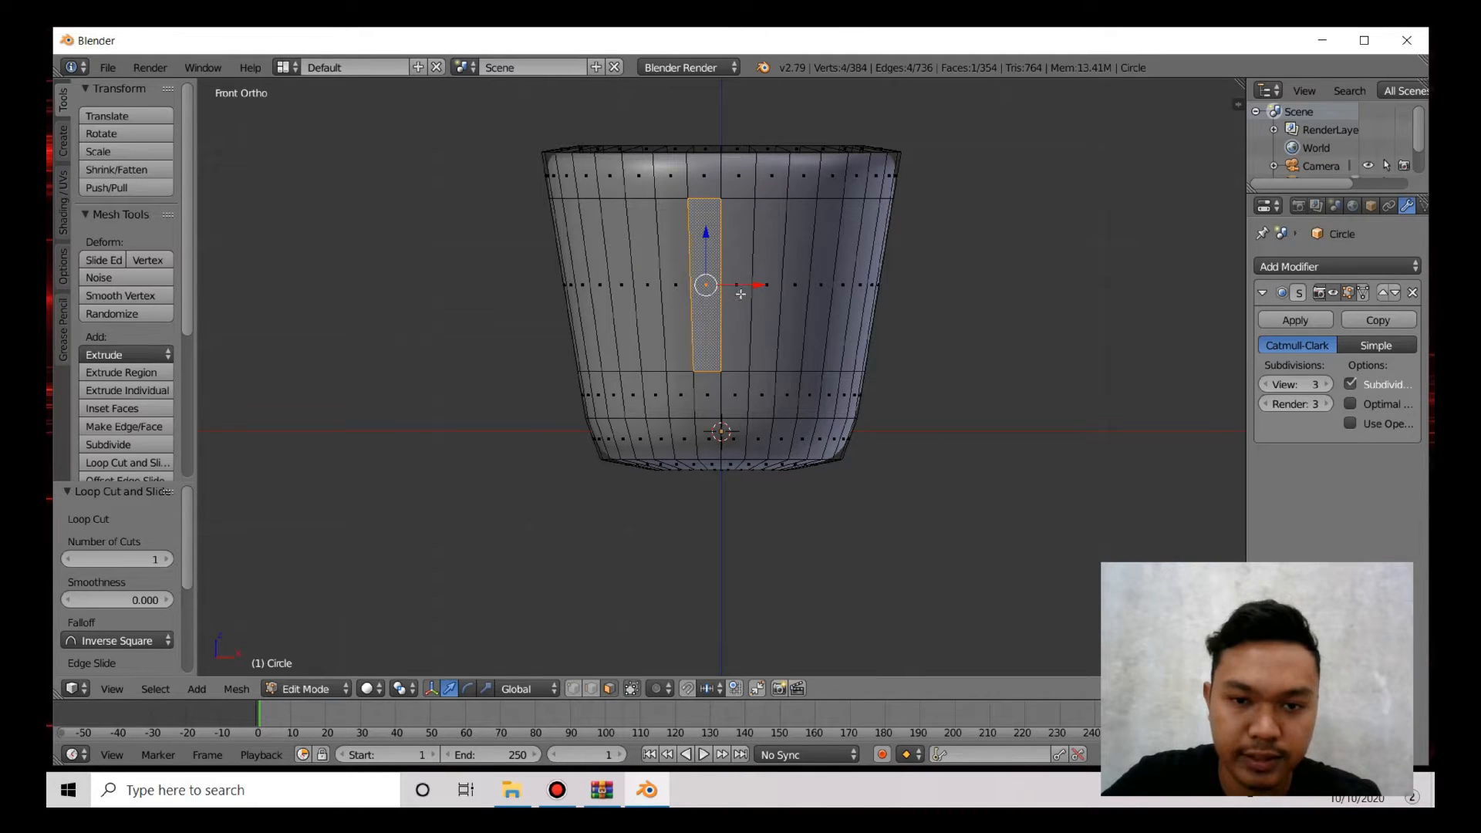
right_click(740, 294, "shift")
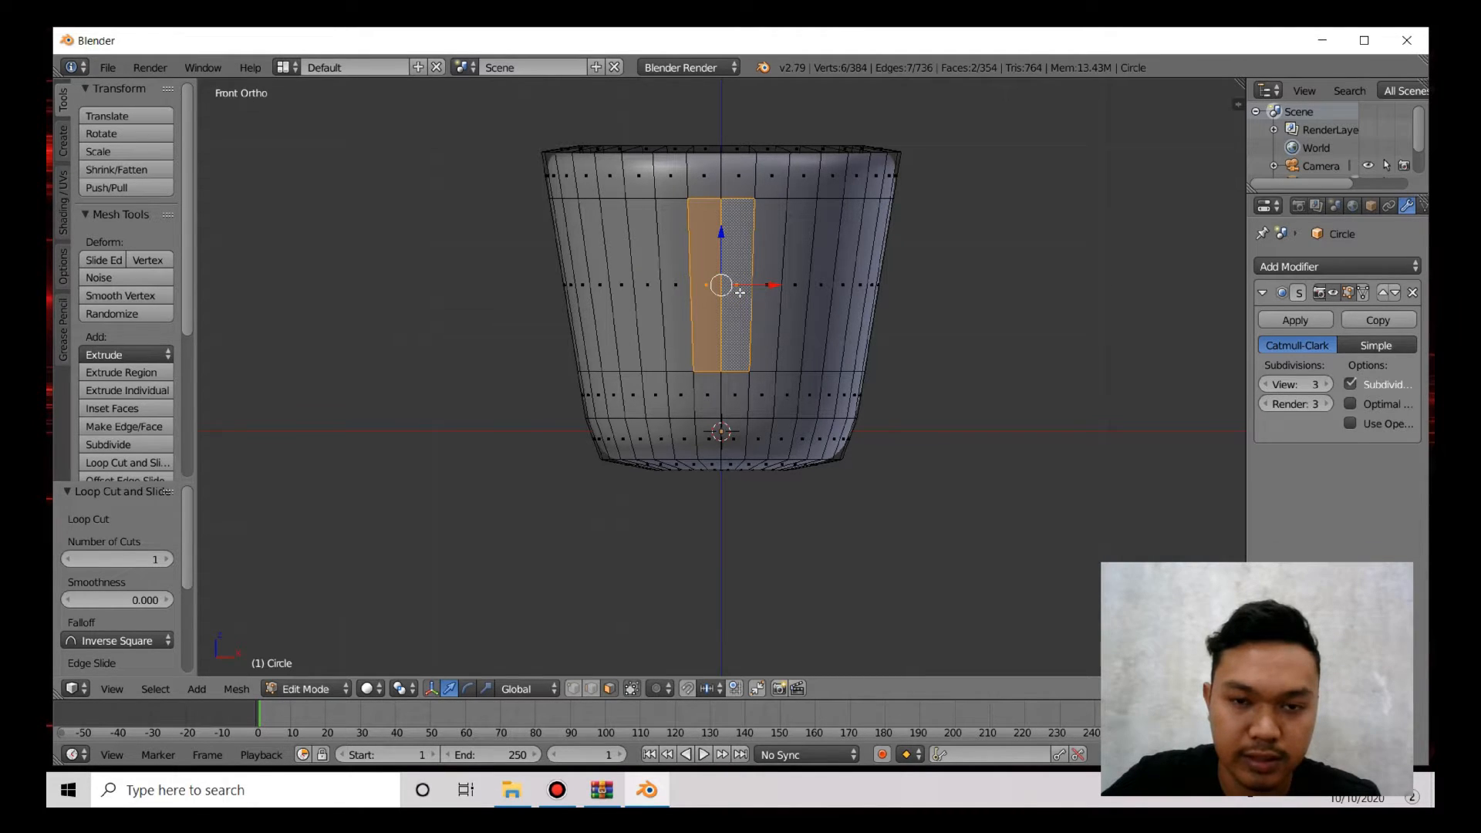
middle_click_drag(740, 291, 601, 284)
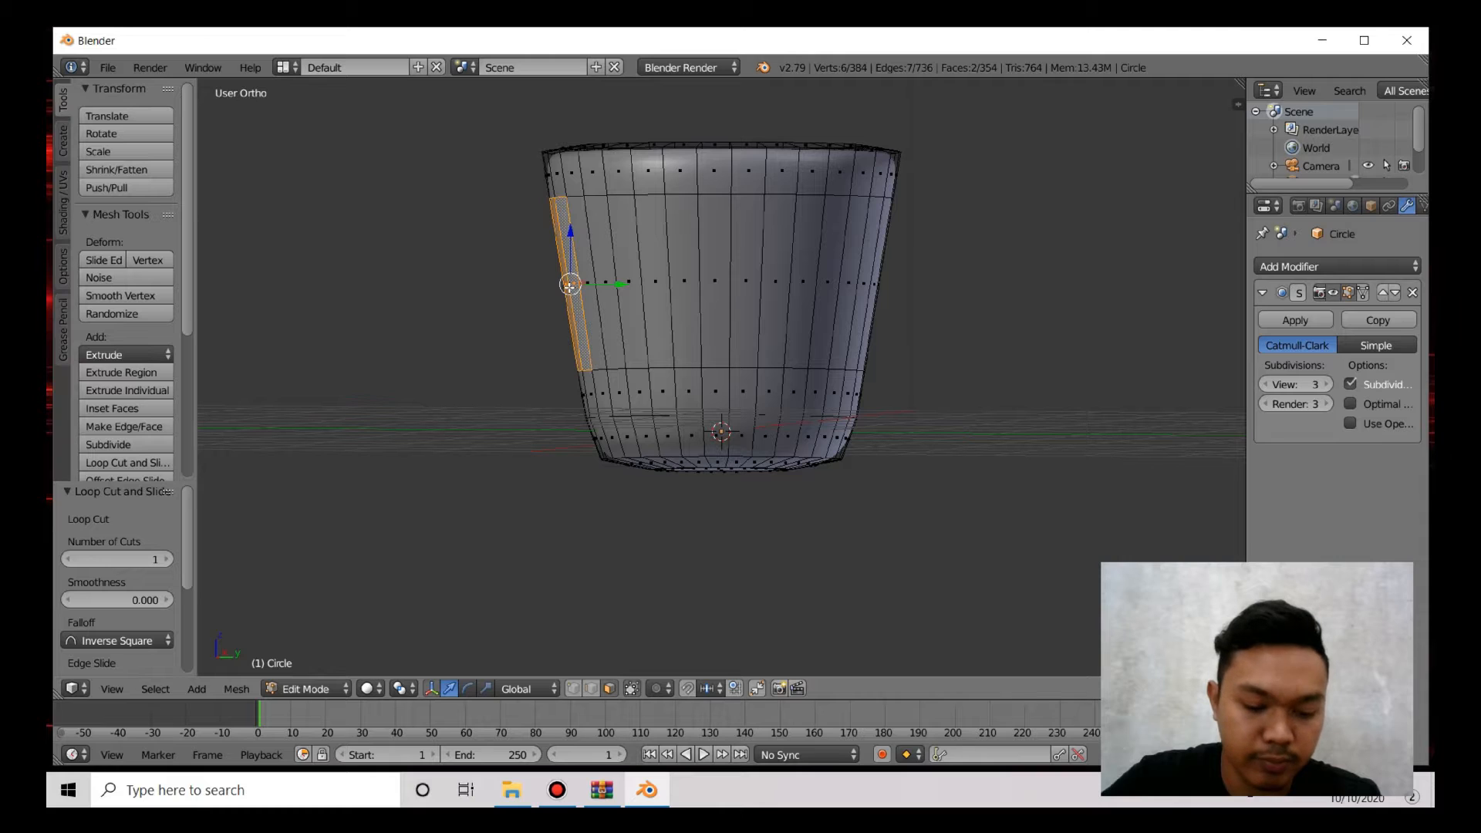
key("e")
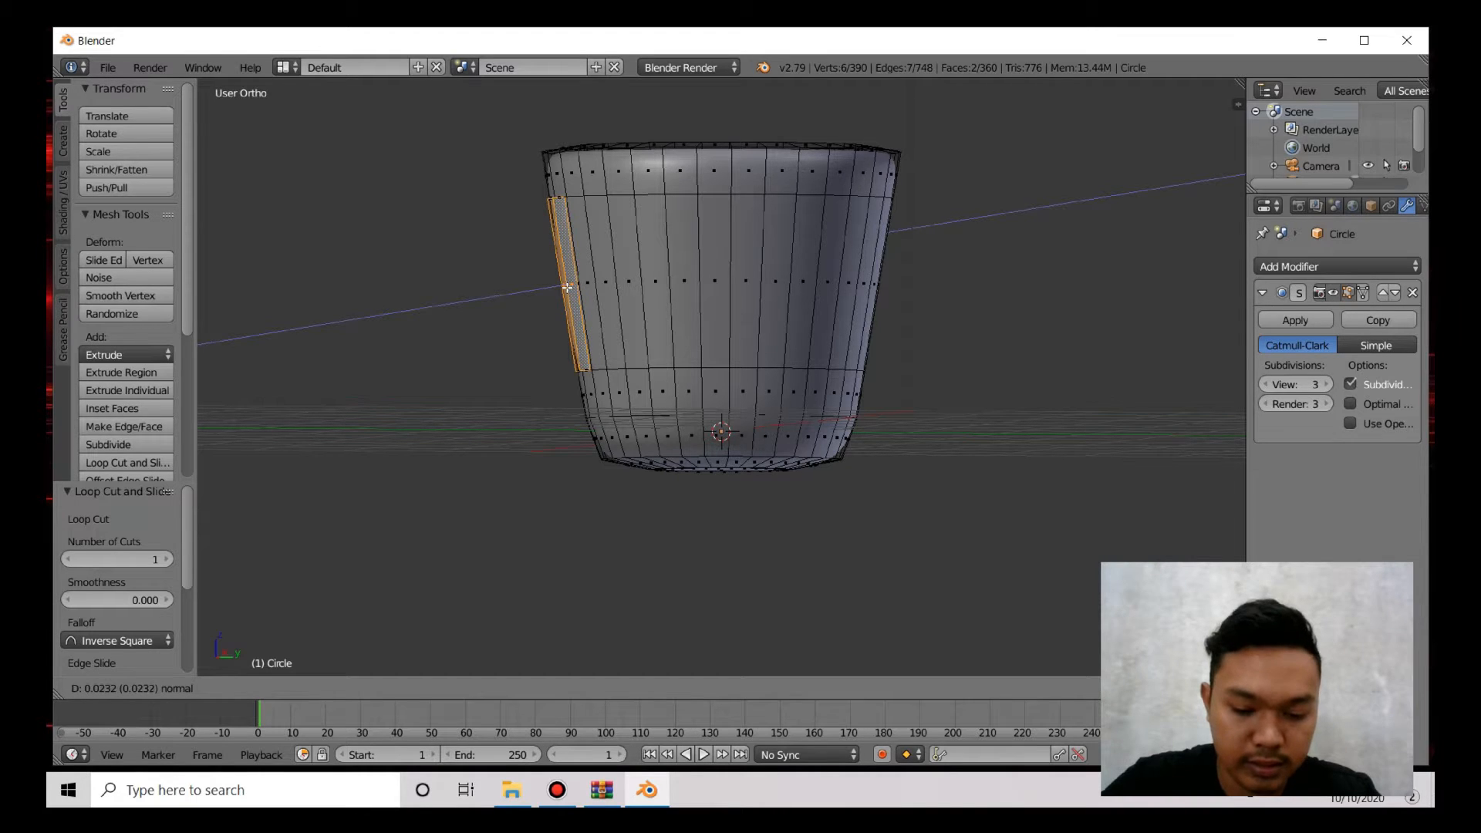
key("y")
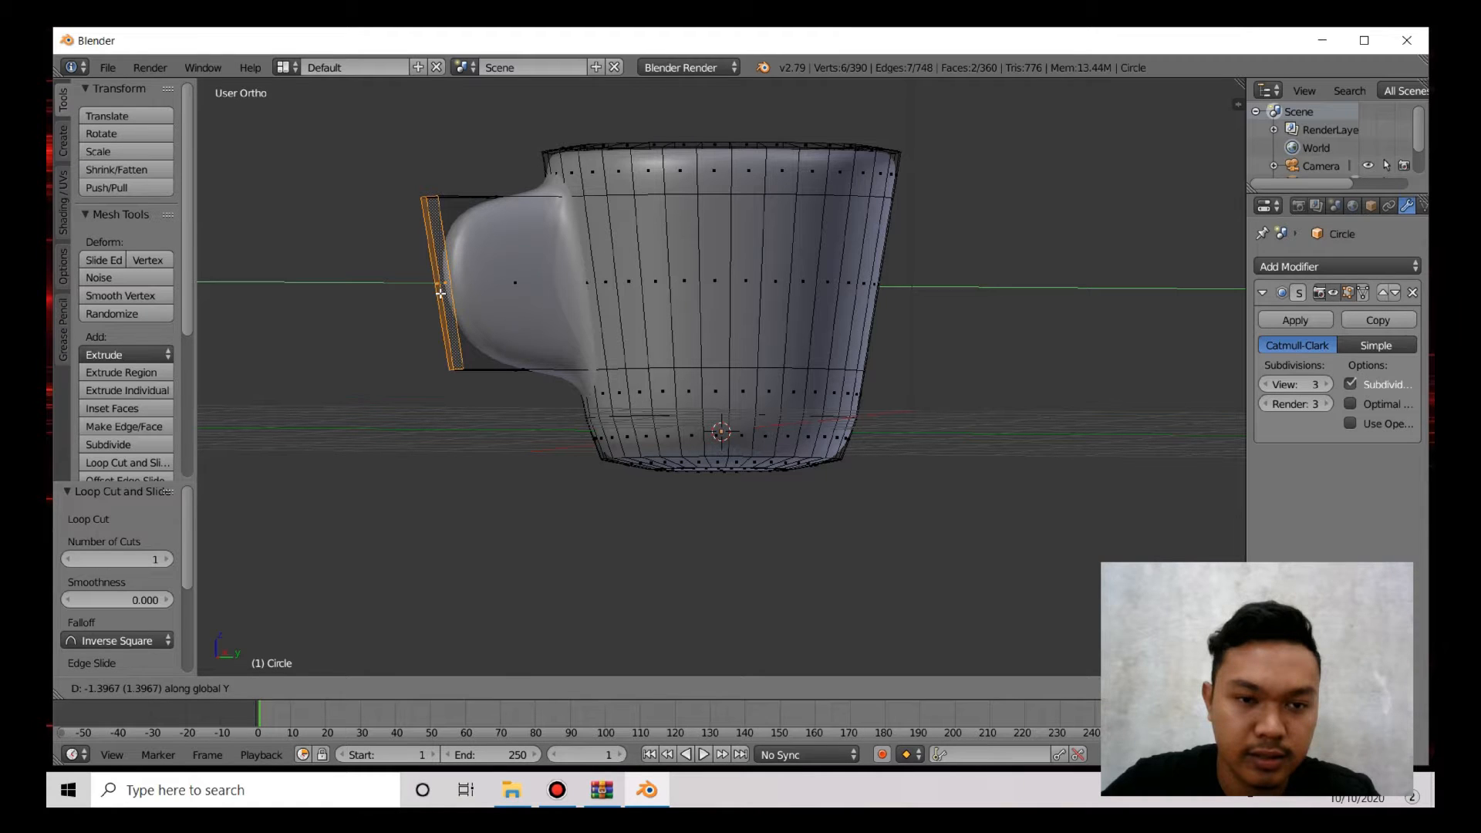
left_click(441, 292)
middle_click_drag(462, 305, 516, 274)
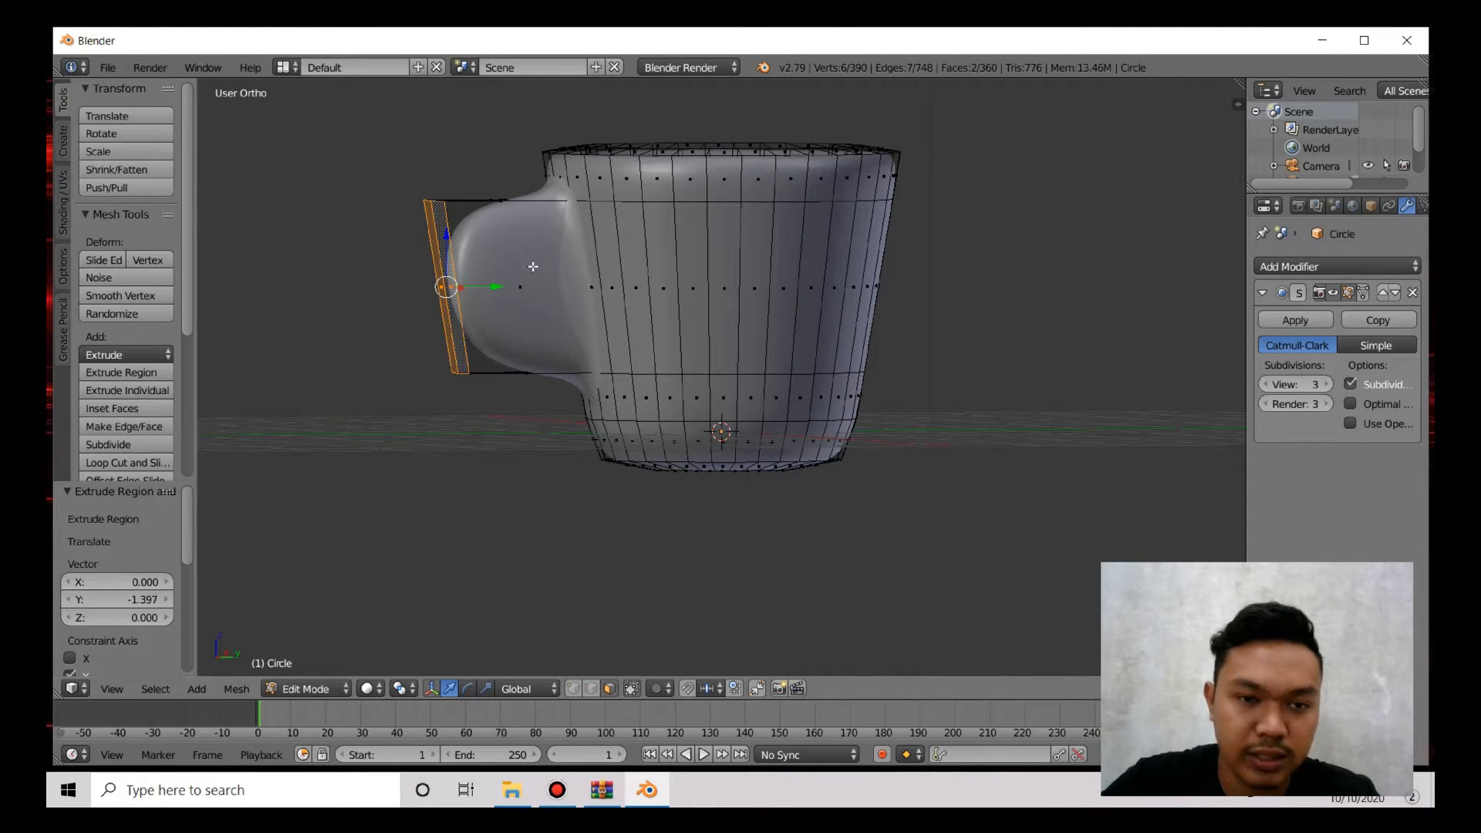
Step: Inset the two opposite side faces of the handle block by about 0.25
right_click(534, 266)
middle_click_drag(536, 264, 801, 273)
middle_click_drag(940, 313, 973, 288)
right_click(945, 265, "shift")
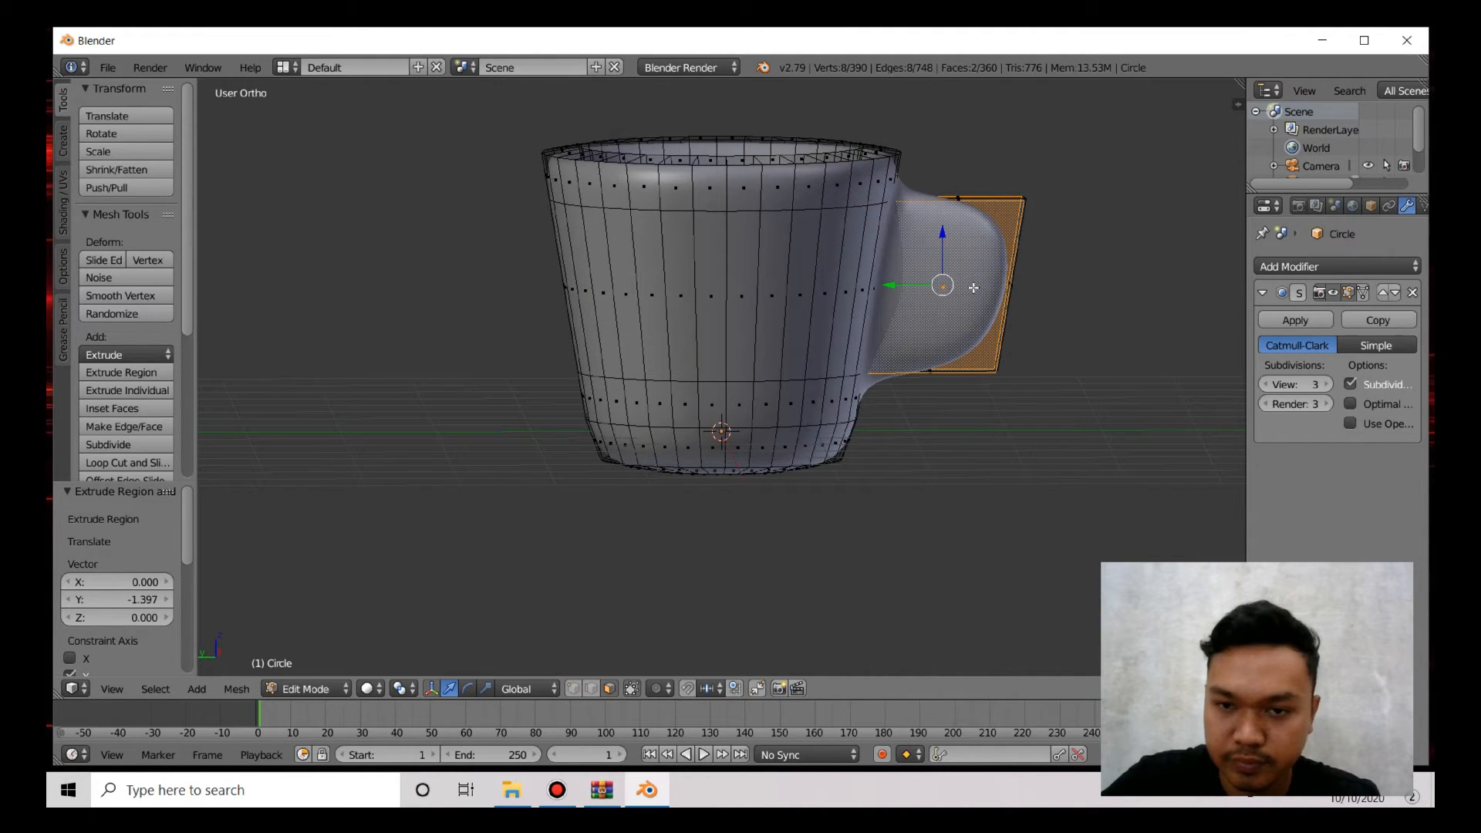
key("i")
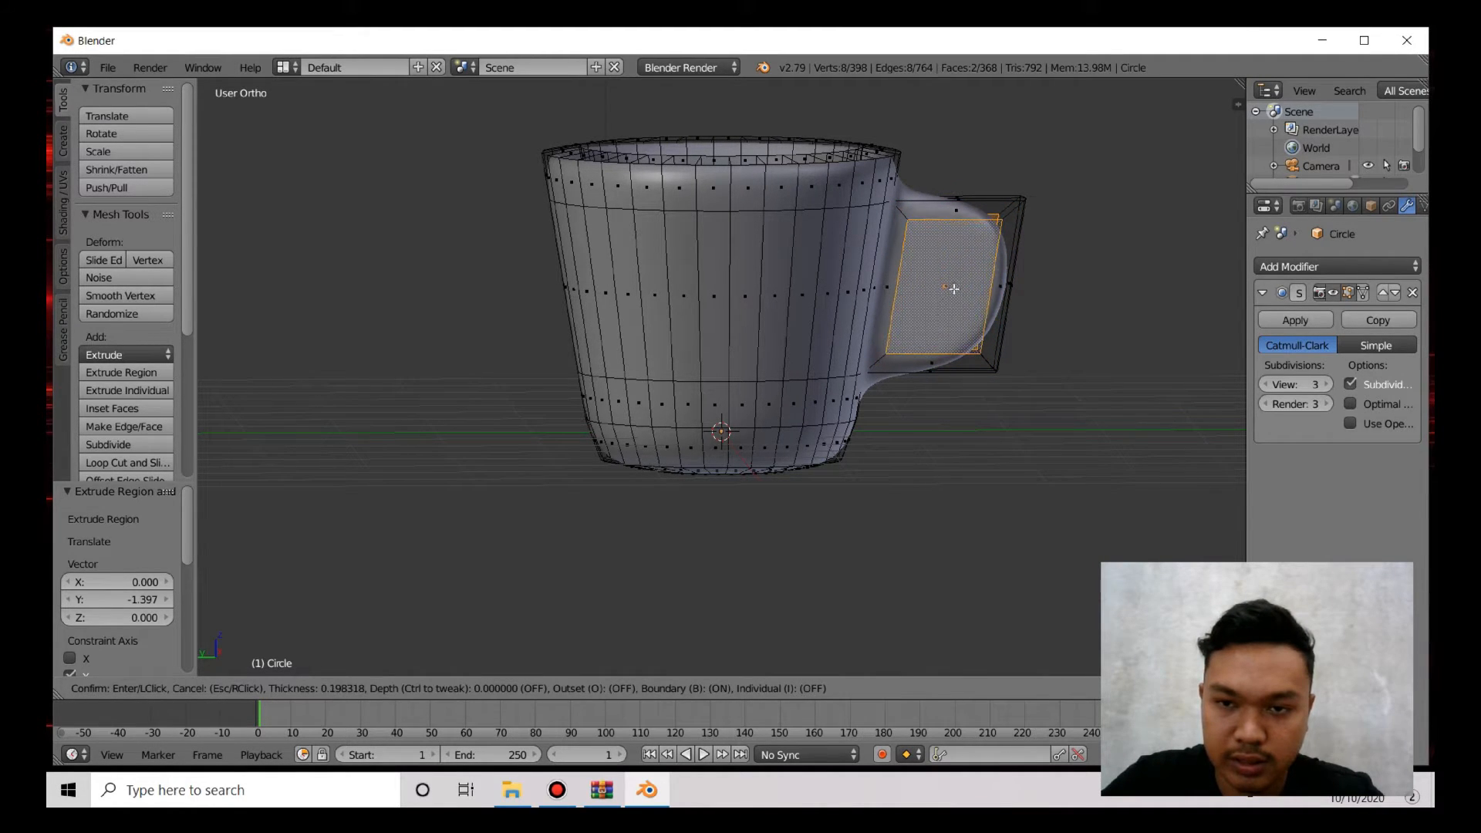
left_click(947, 290)
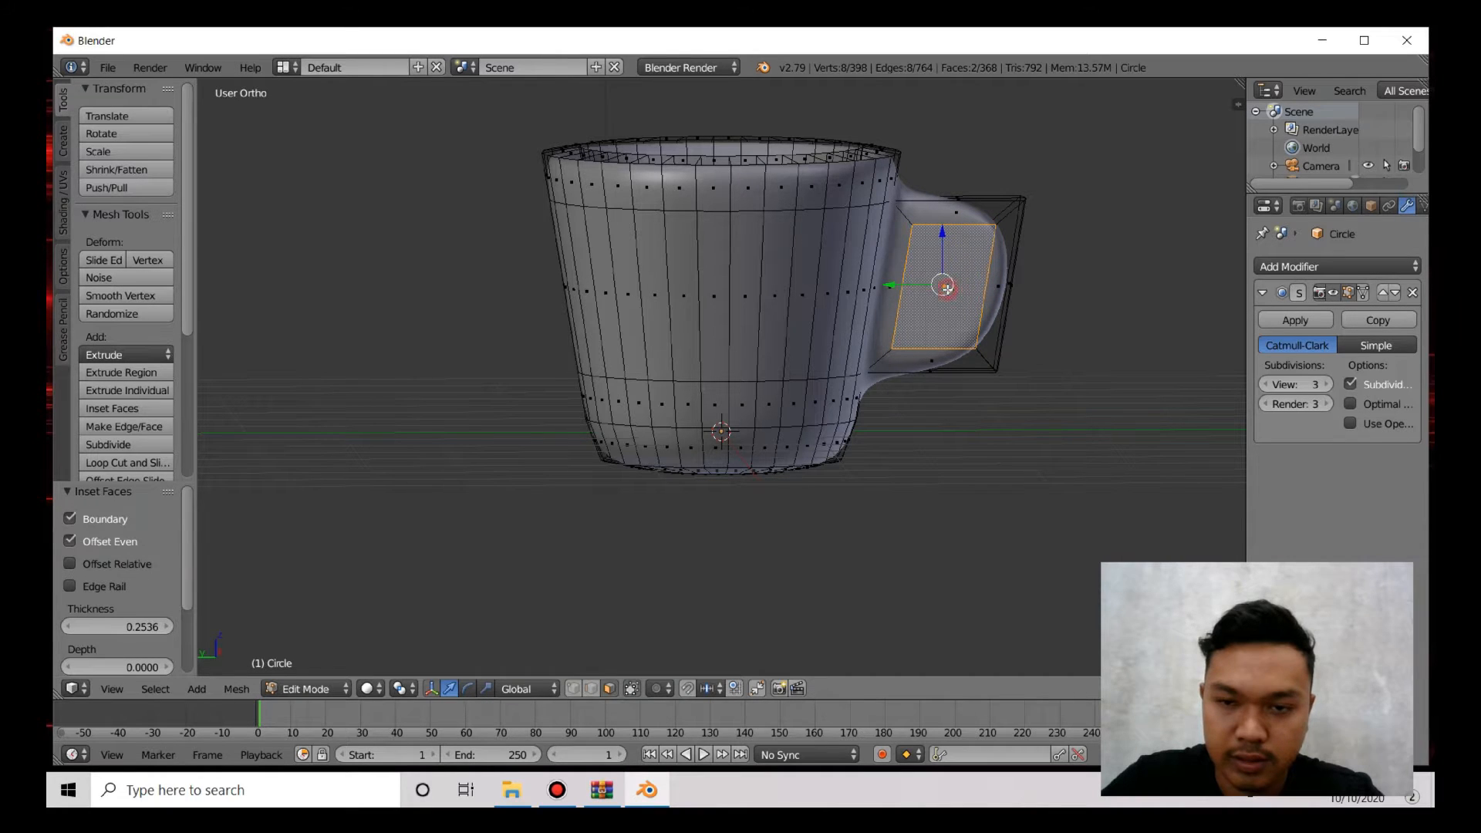
Step: Bridge the edge loops of the two inset side faces to open a hole through the handle
left_click(248, 692)
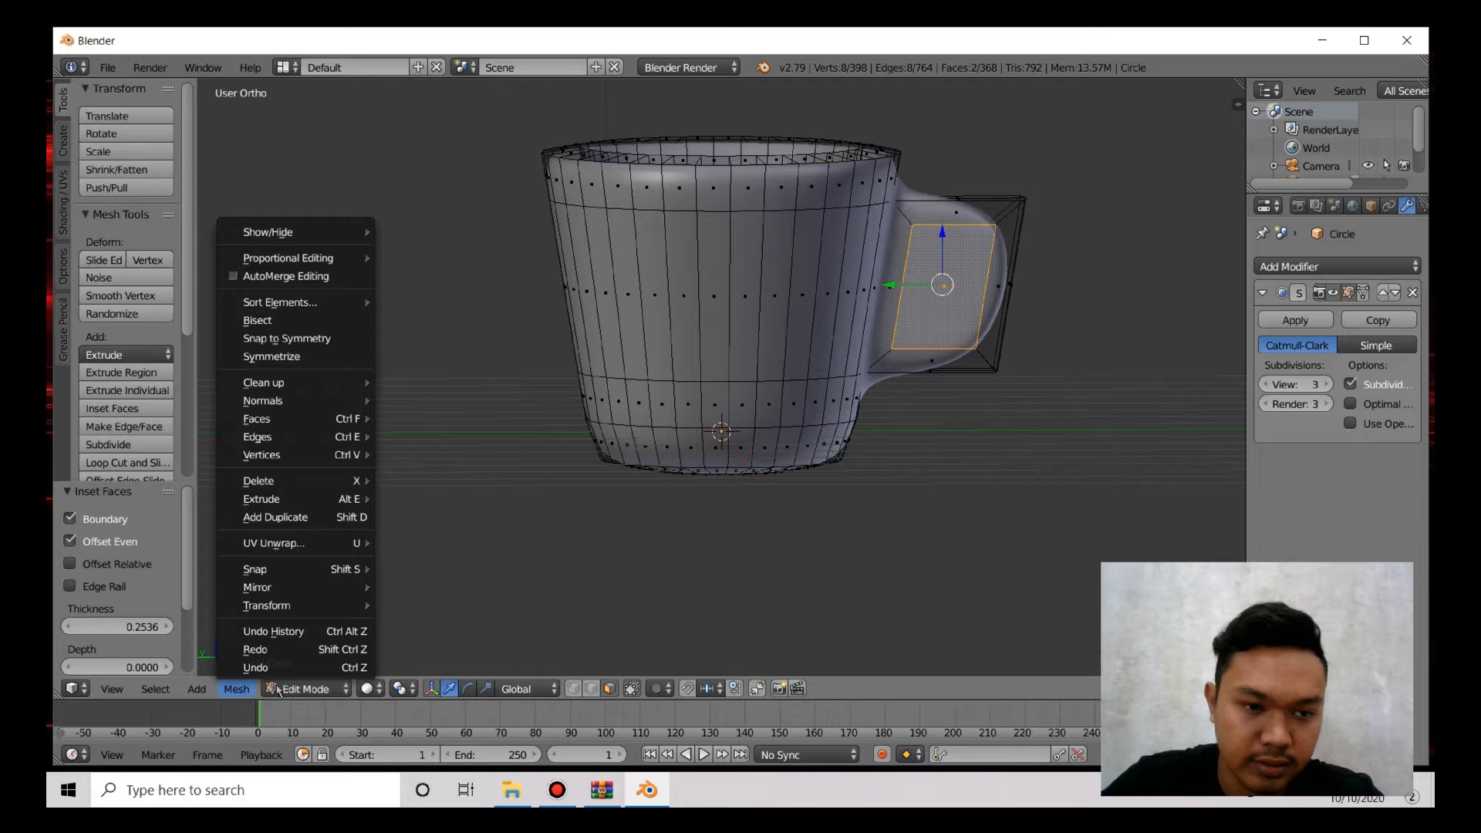
mouse_move(312, 441)
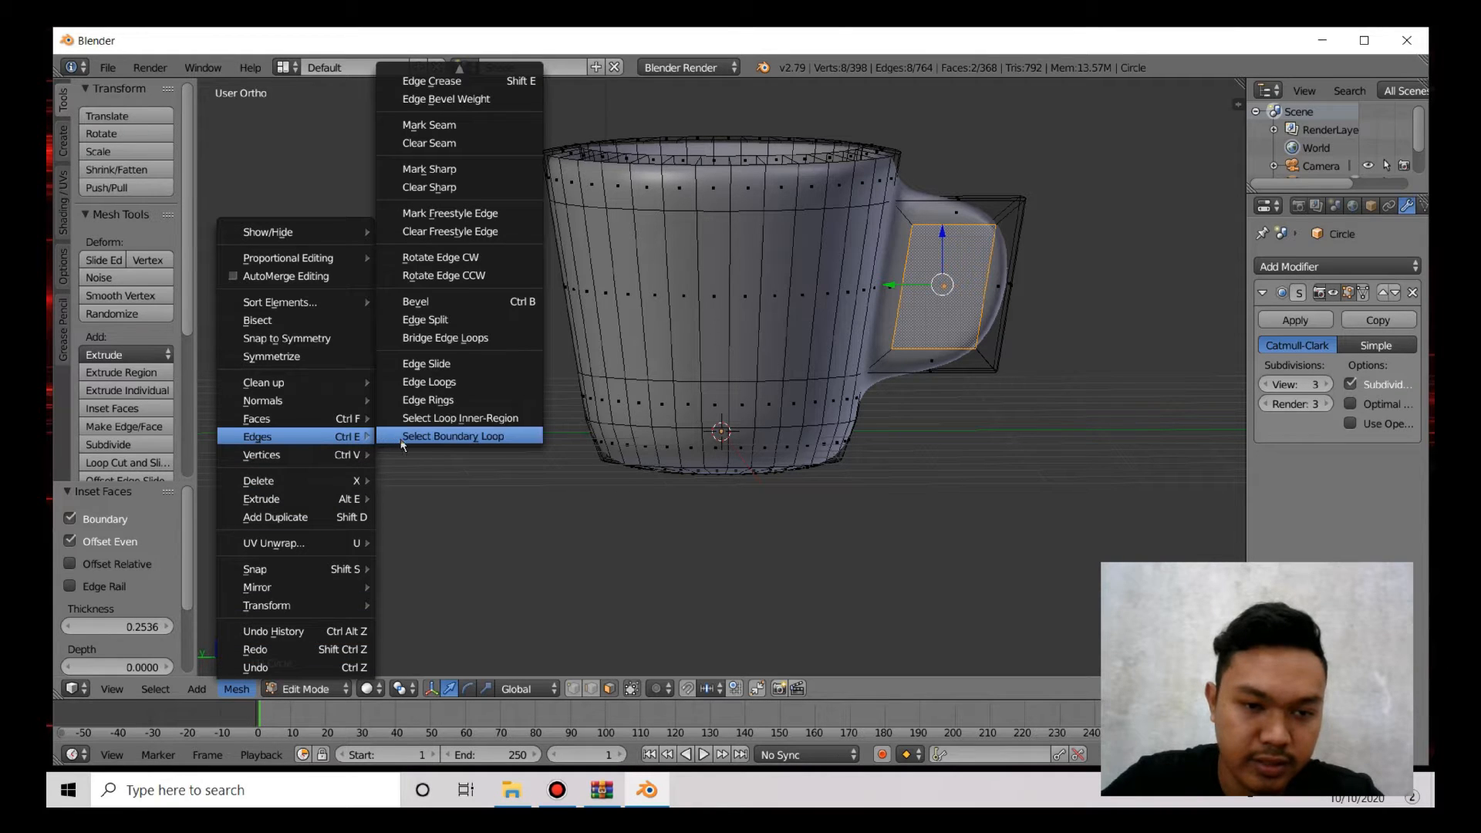
left_click(460, 340)
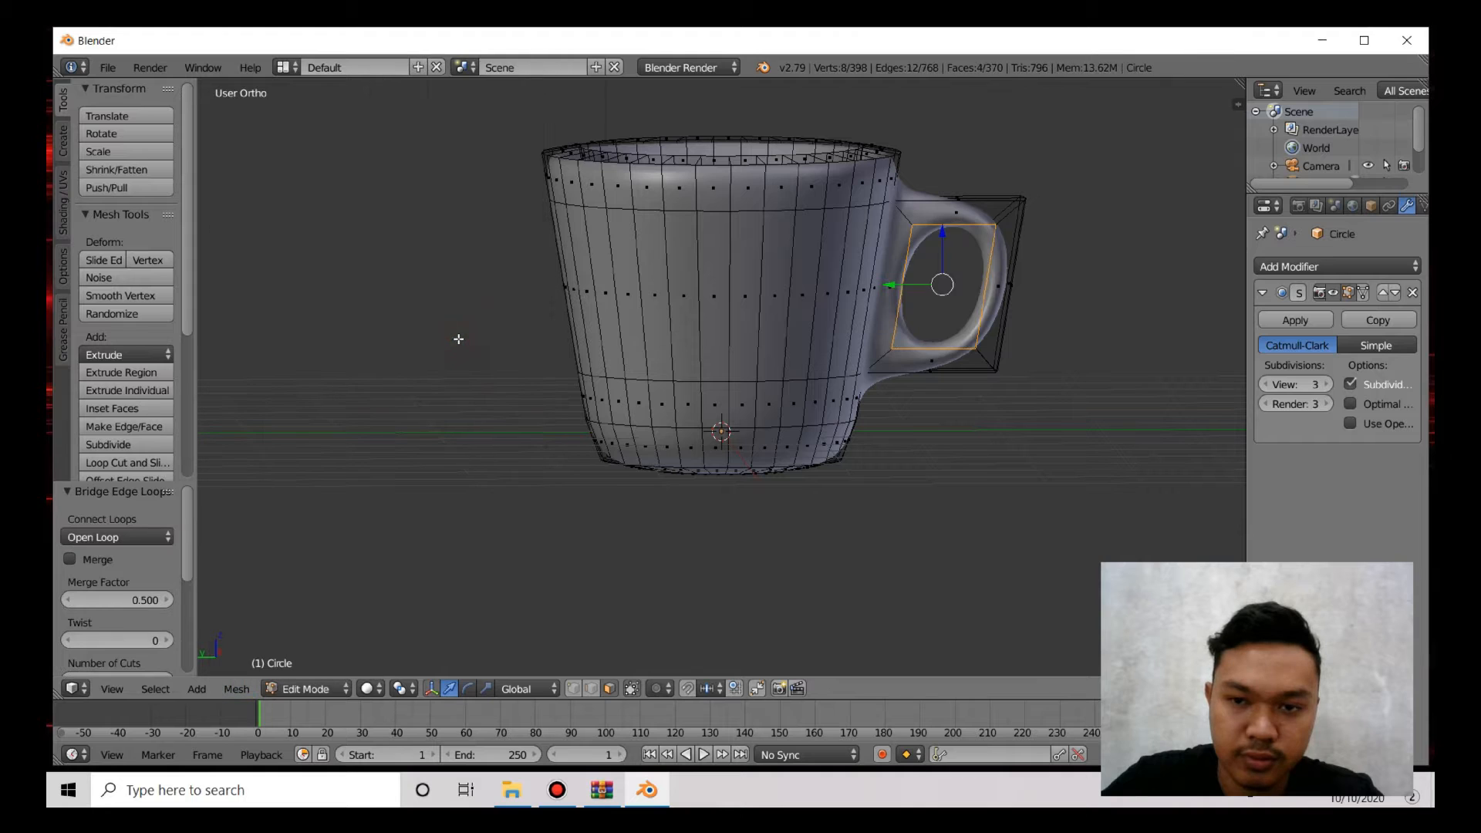
Step: Add the handle block's two outer end faces to the bridged hole selection and move everything about 0.145 along global Y toward the cup
middle_click_drag(868, 384, 558, 376)
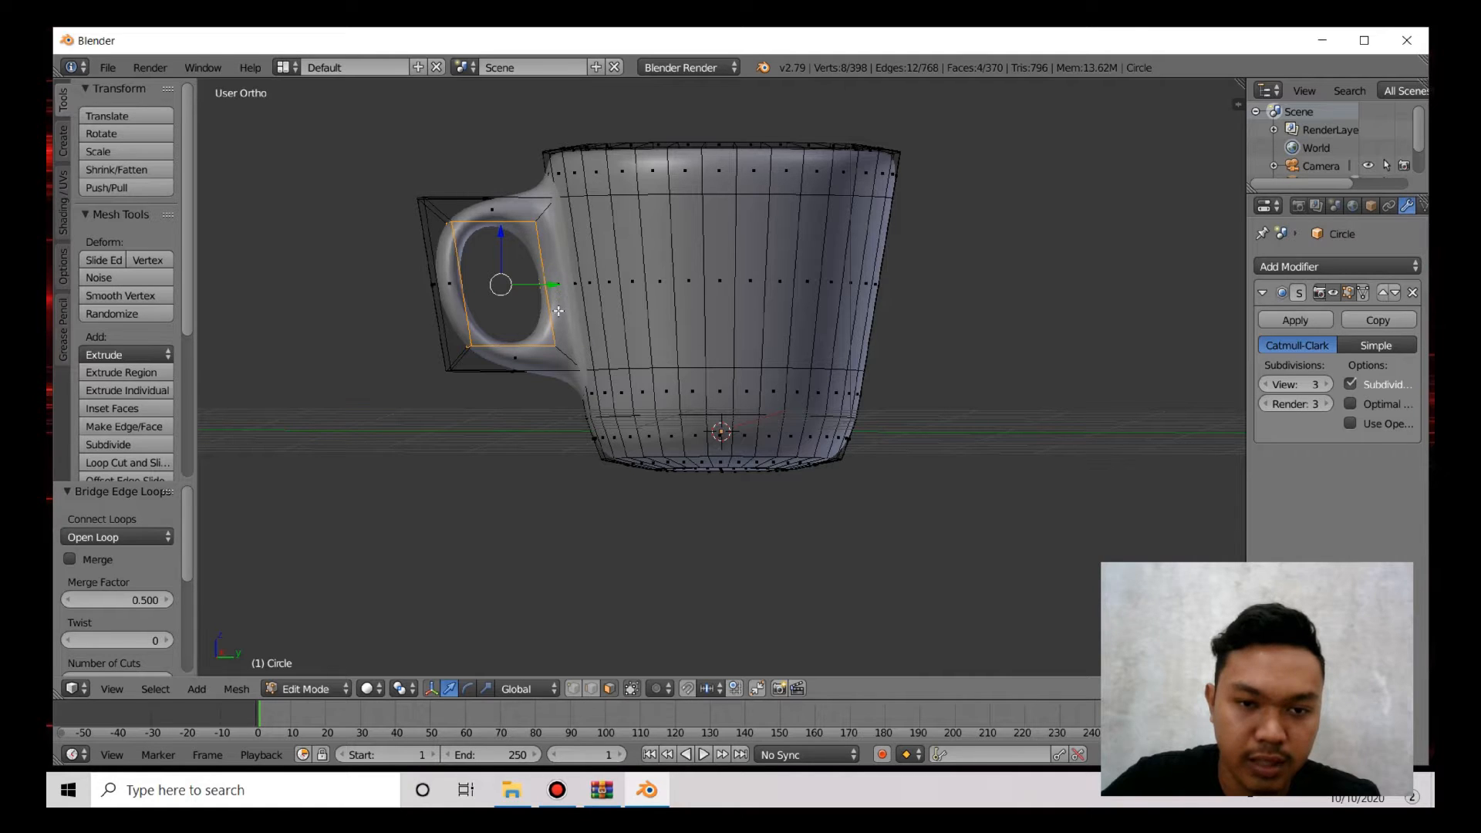
middle_click_drag(563, 369, 735, 384)
middle_click_drag(755, 318, 736, 304)
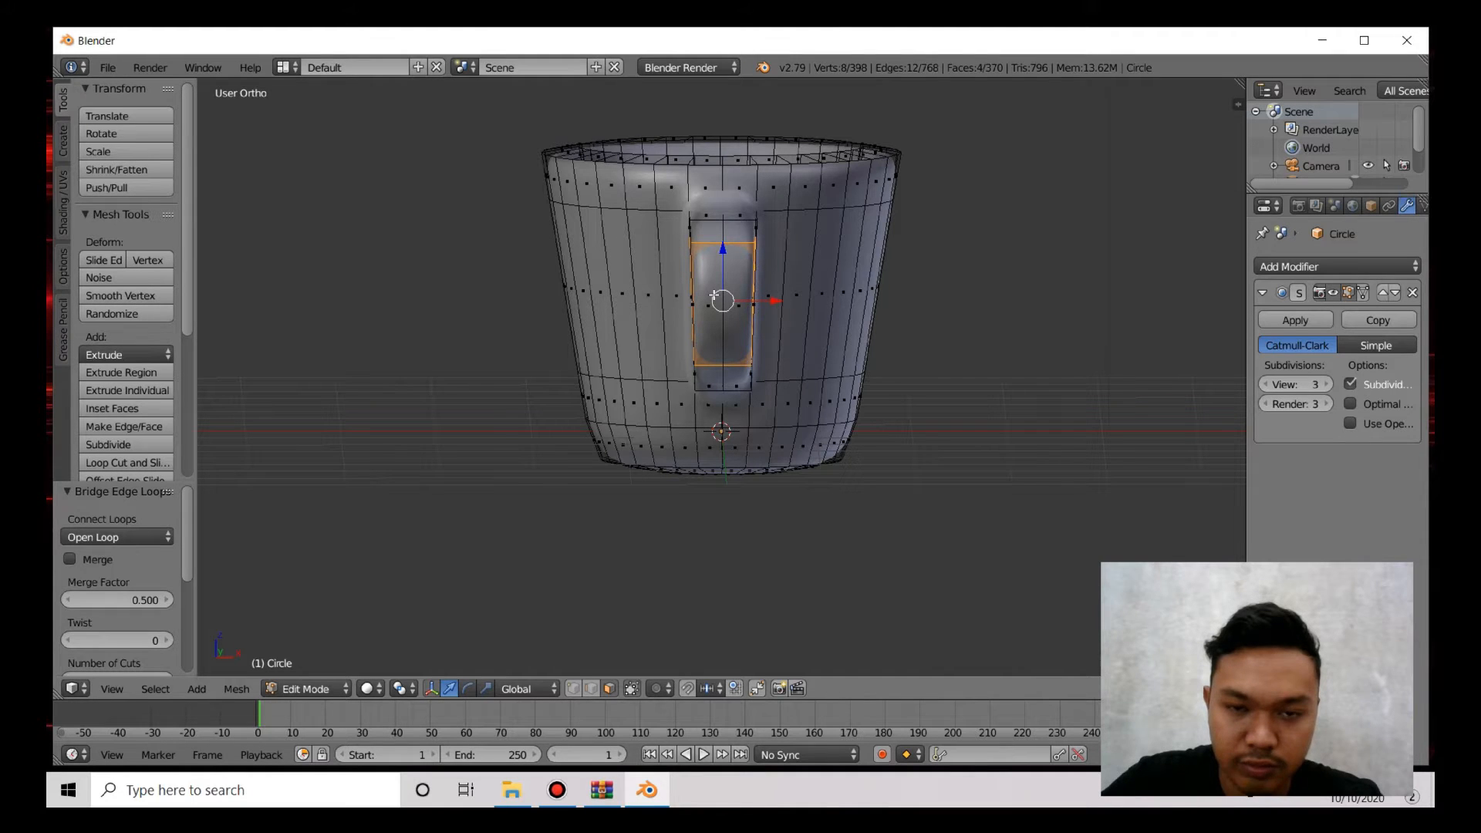
right_click(714, 295, "shift")
right_click(732, 293, "shift")
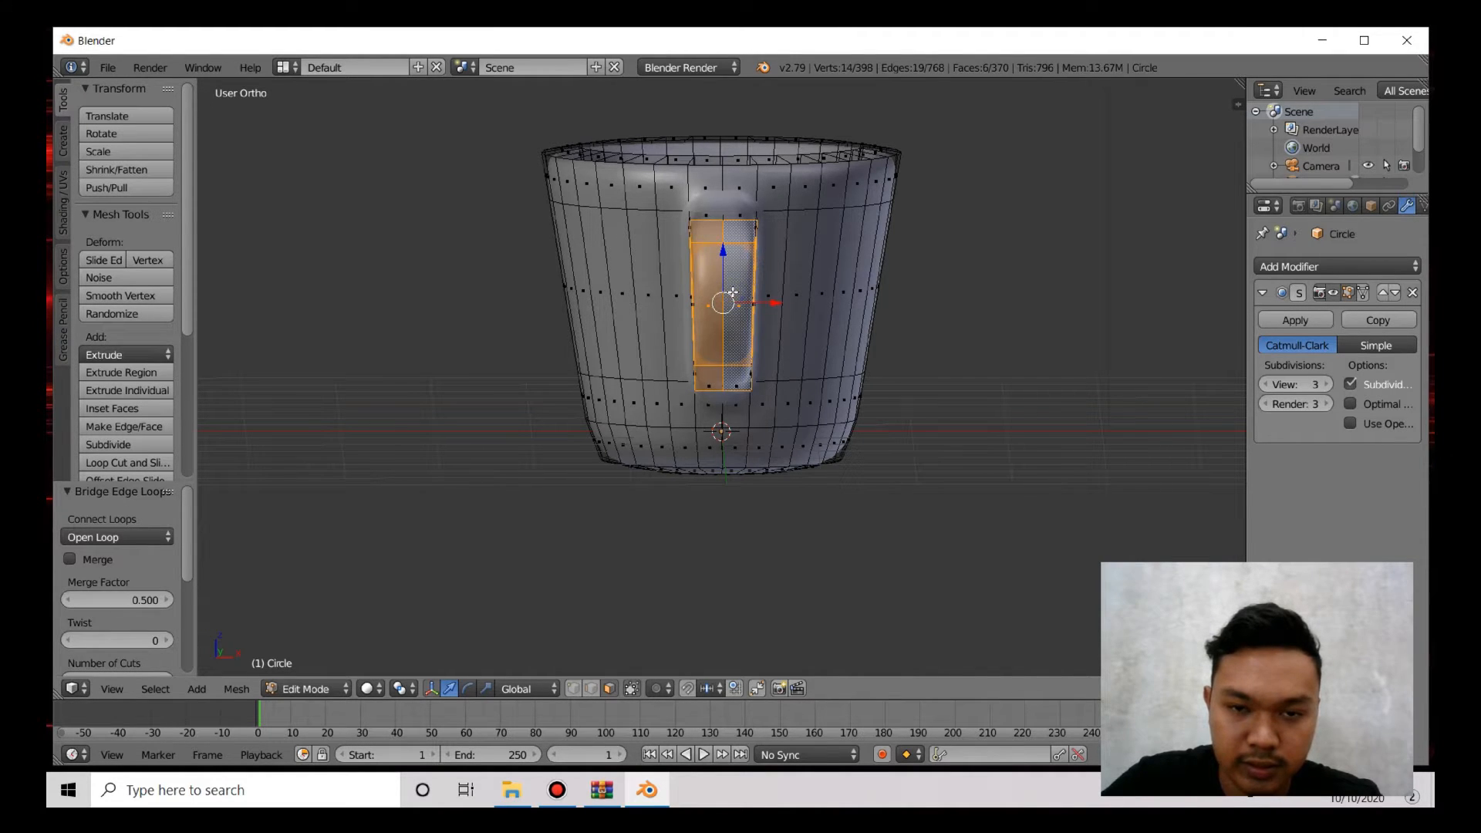
middle_click_drag(732, 292, 567, 286)
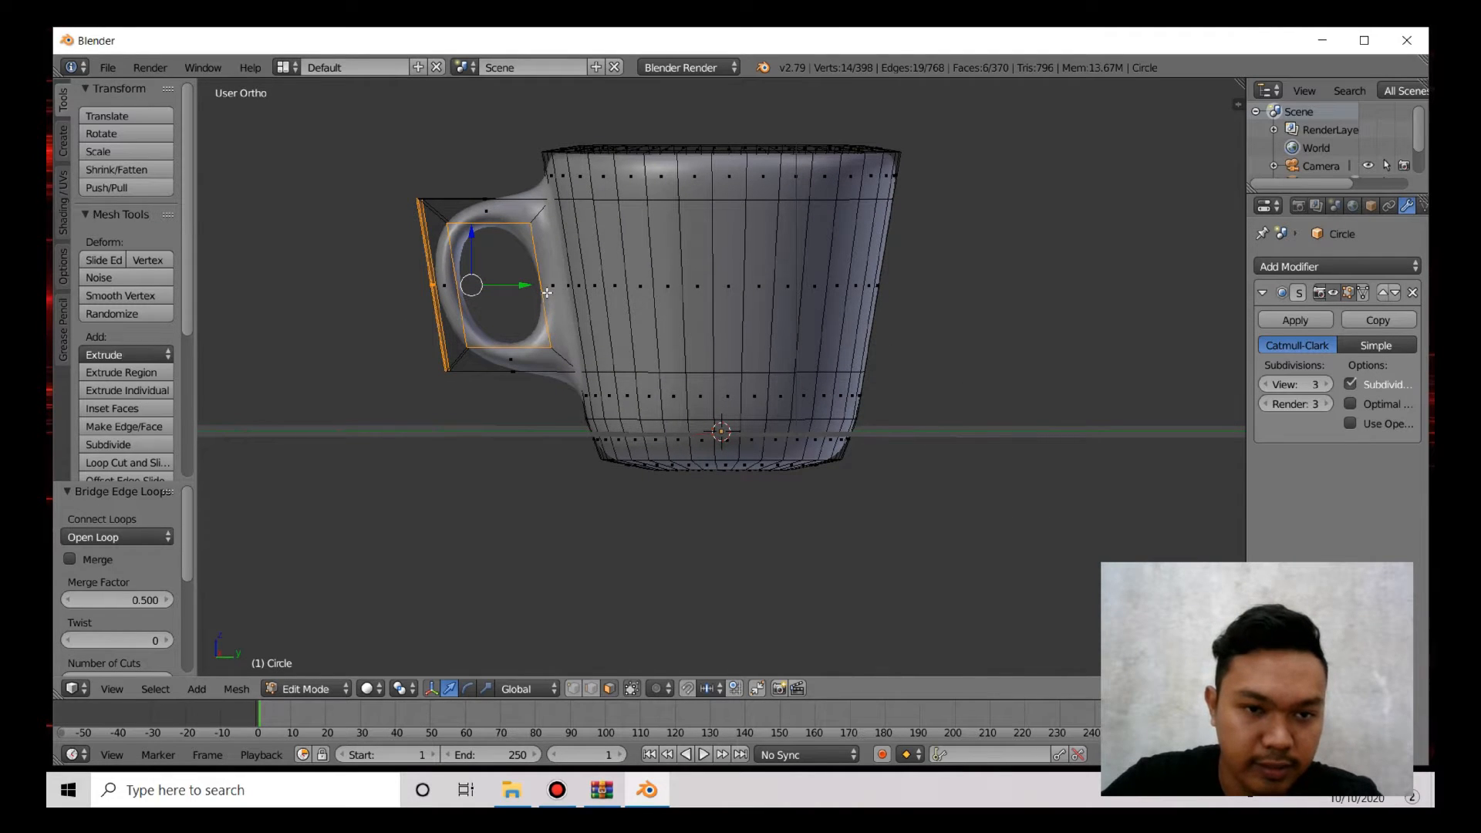
key("g")
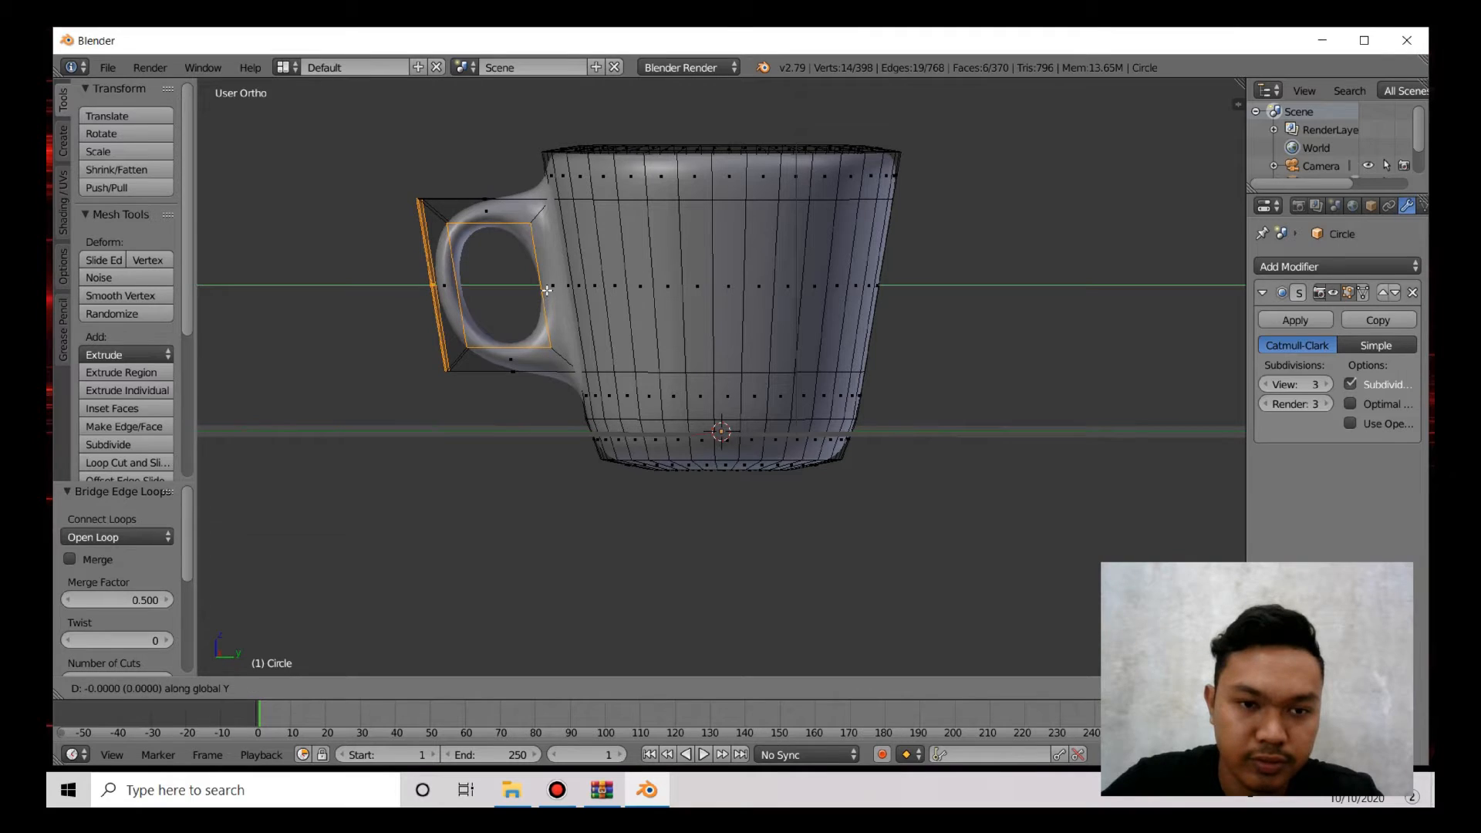
key("y")
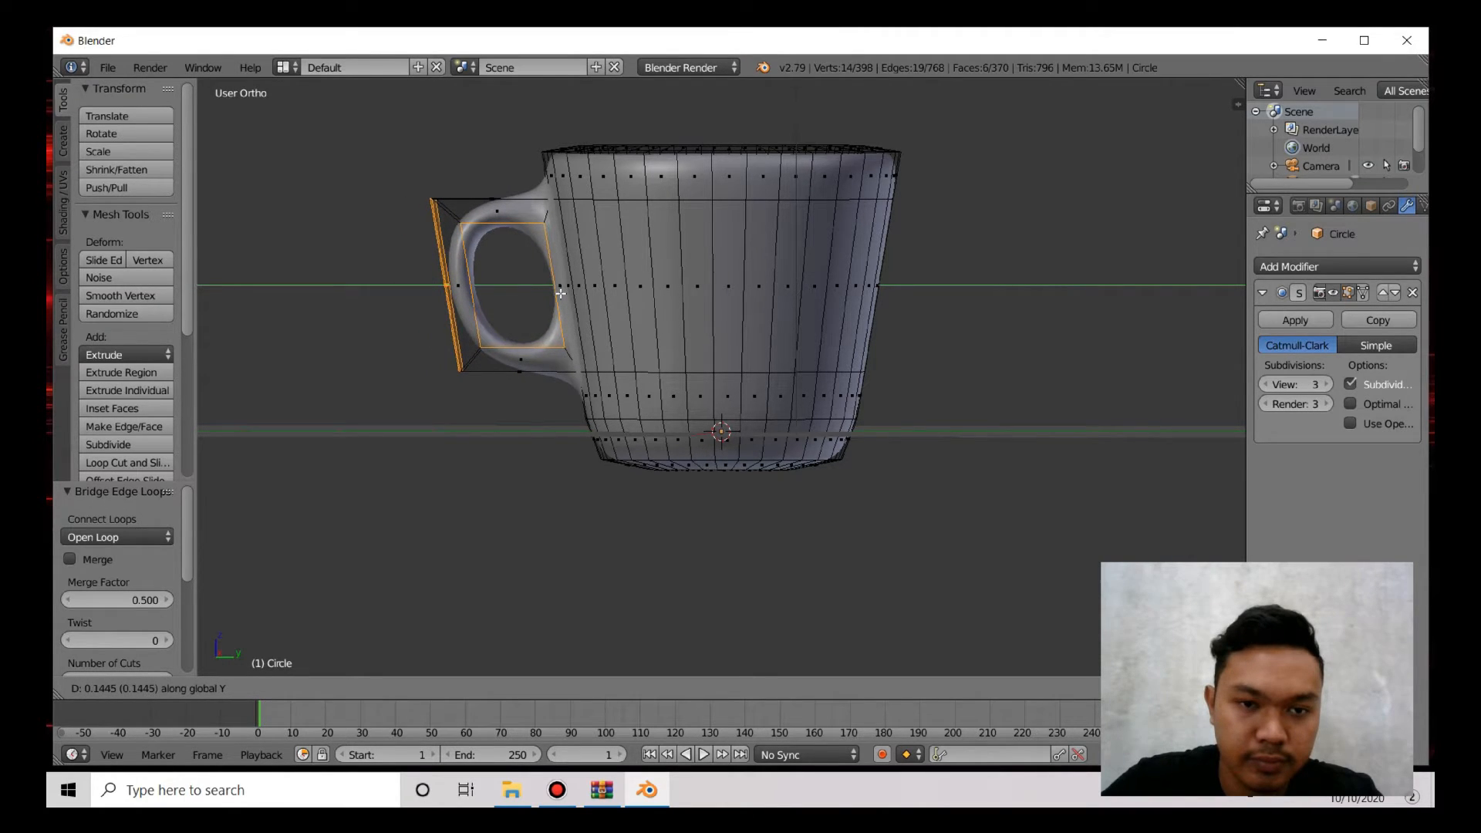
left_click(561, 293)
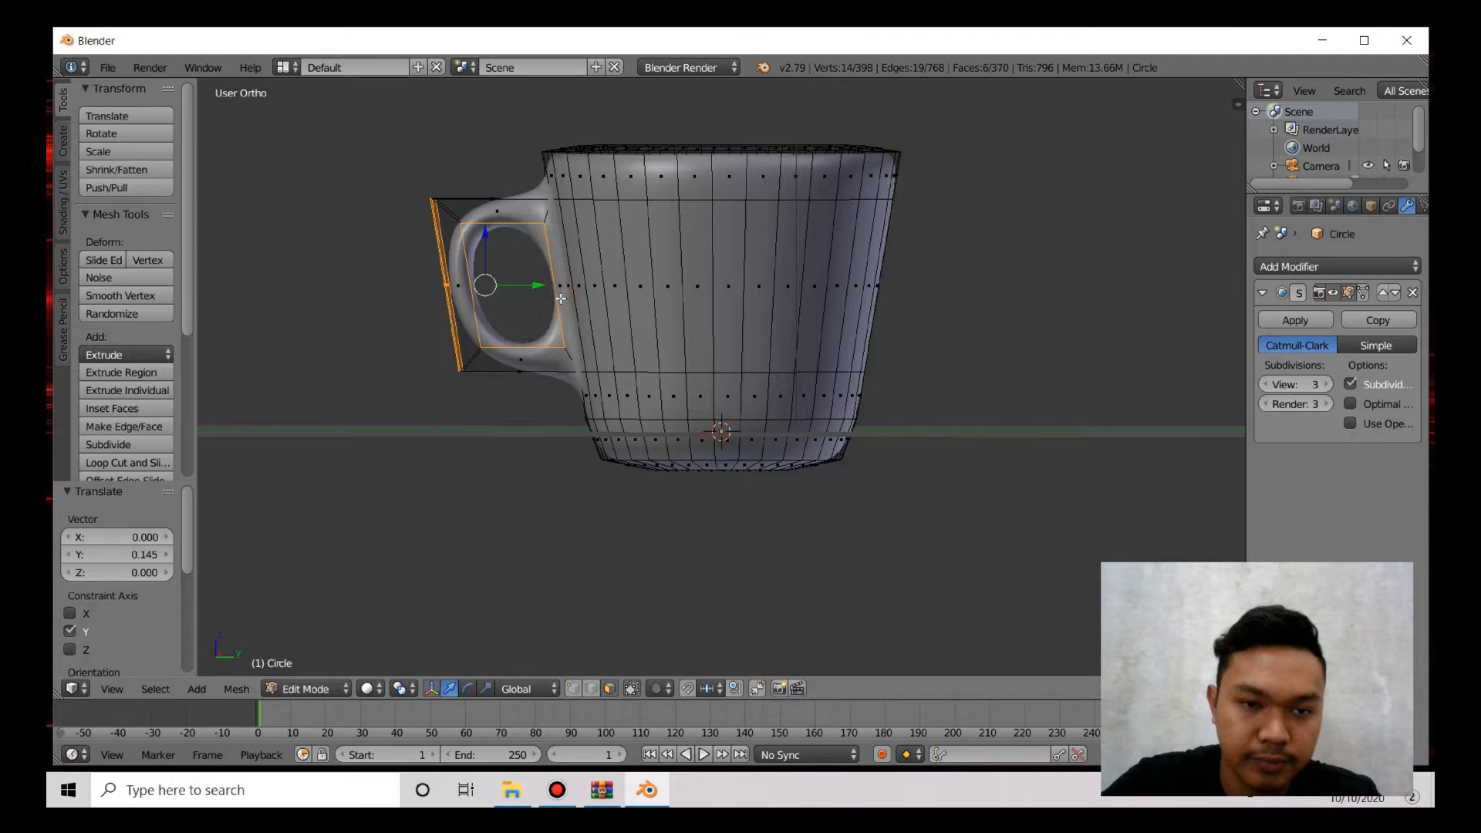
middle_click_drag(562, 295, 594, 278)
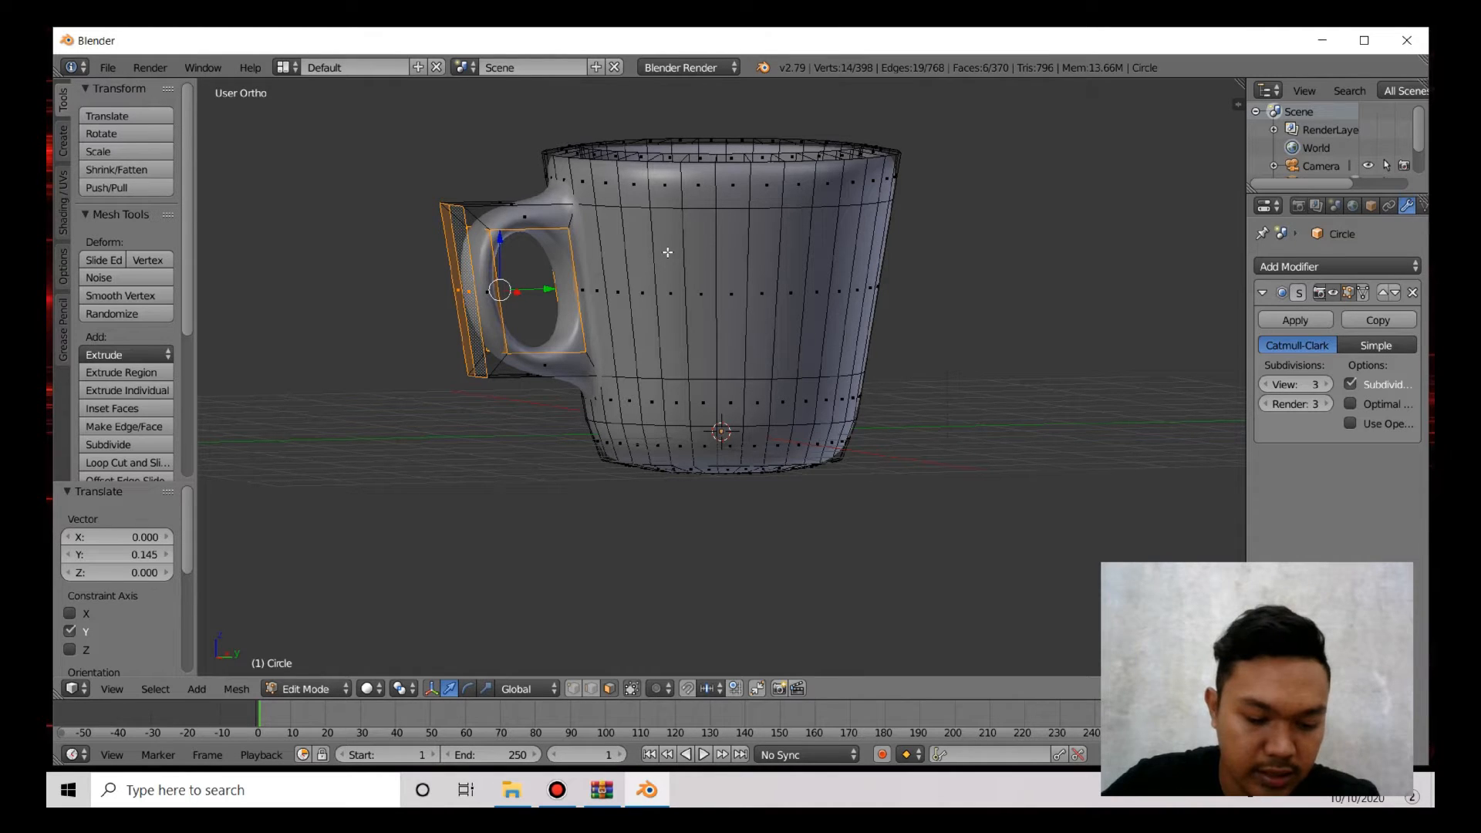
Step: Add a horizontal loop cut around the upper cup wall, slid 1.0 down to the existing upper loop, and return to Object Mode
key("ctrl+r")
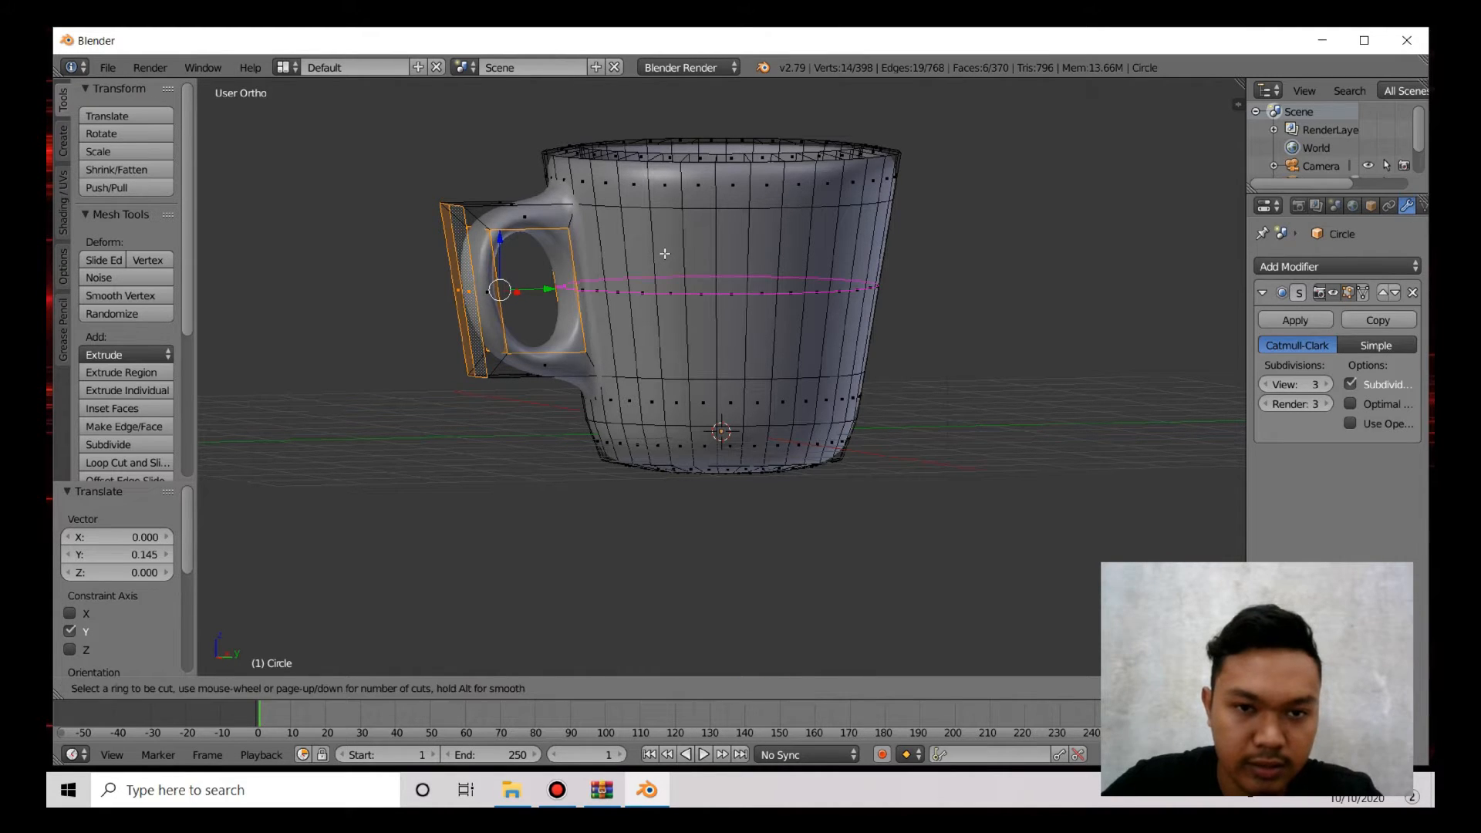
left_click(669, 188)
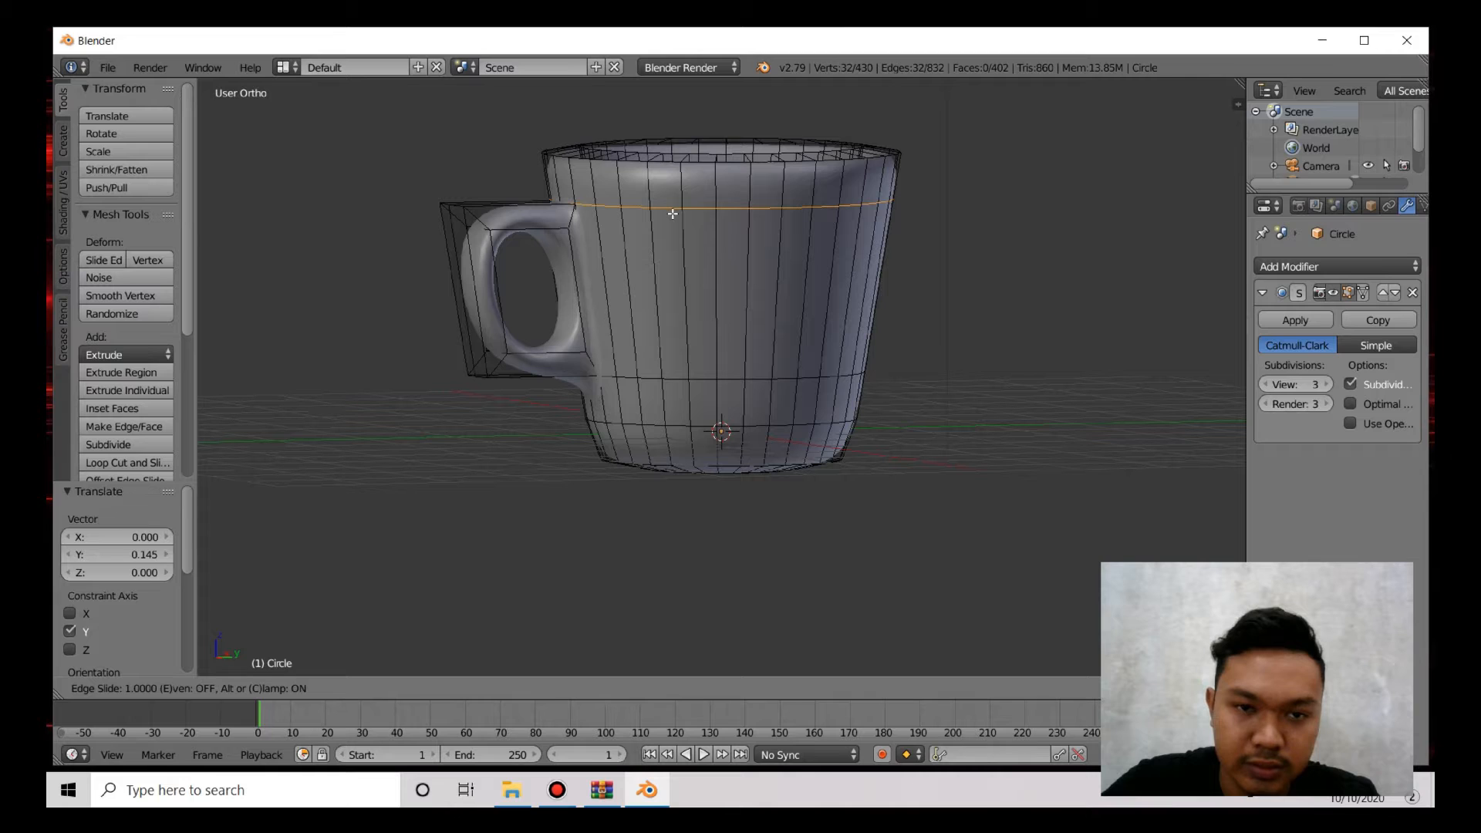
left_click(673, 213)
key("Tab")
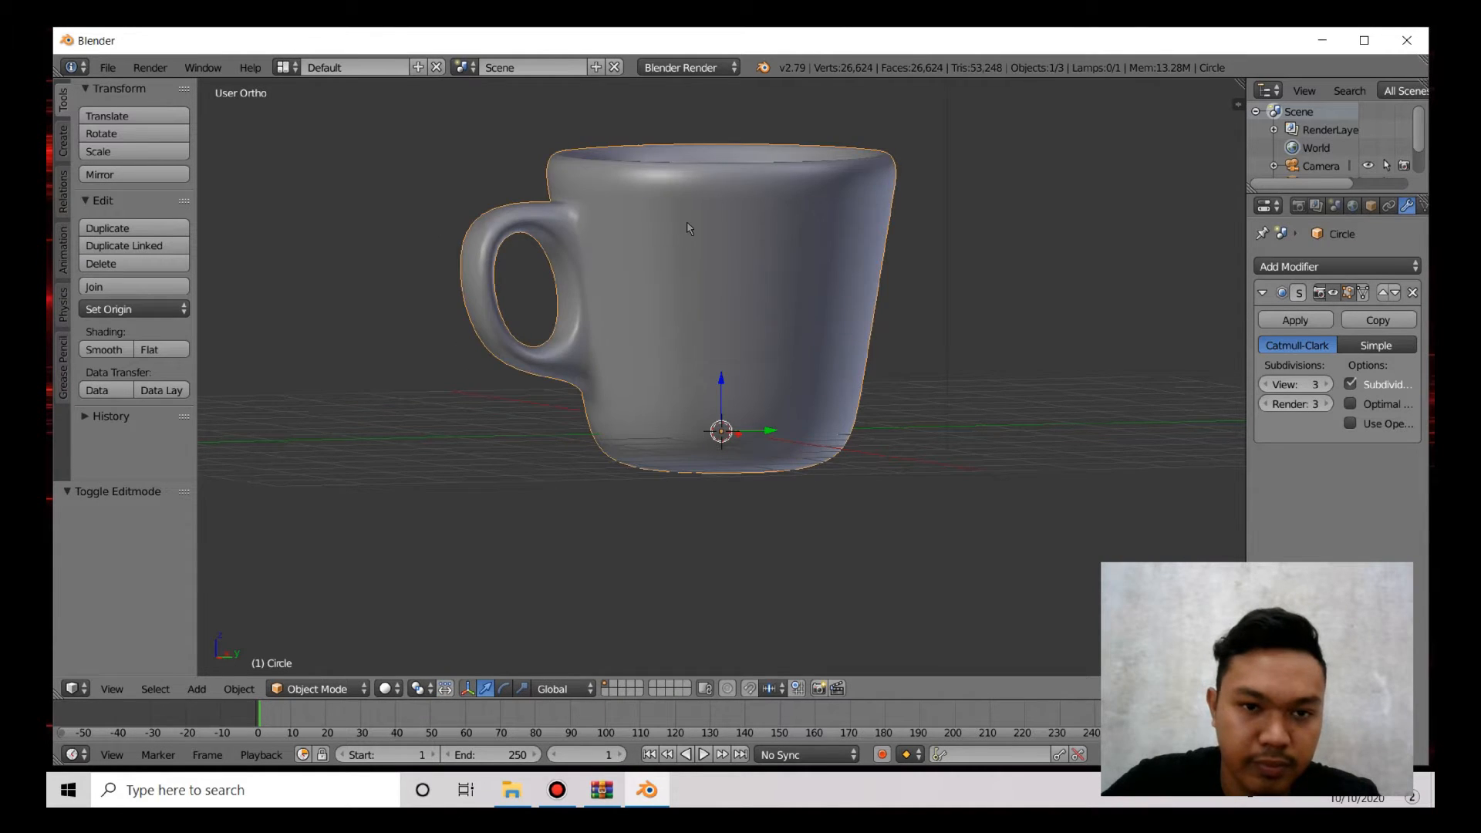
Step: Apply the Subsurf modifier to the cup
middle_click_drag(673, 216, 692, 257)
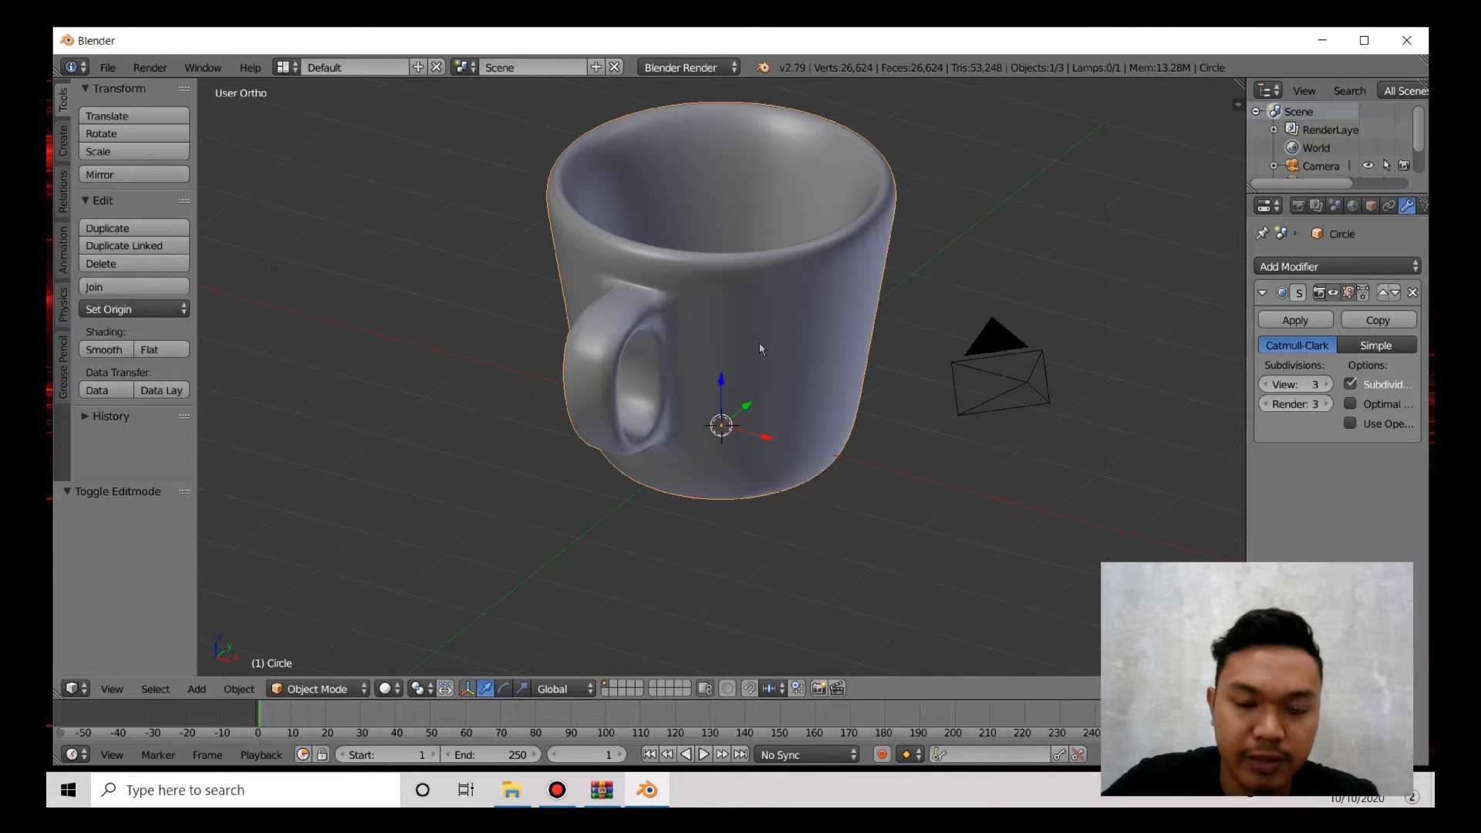
middle_click_drag(759, 343, 764, 313)
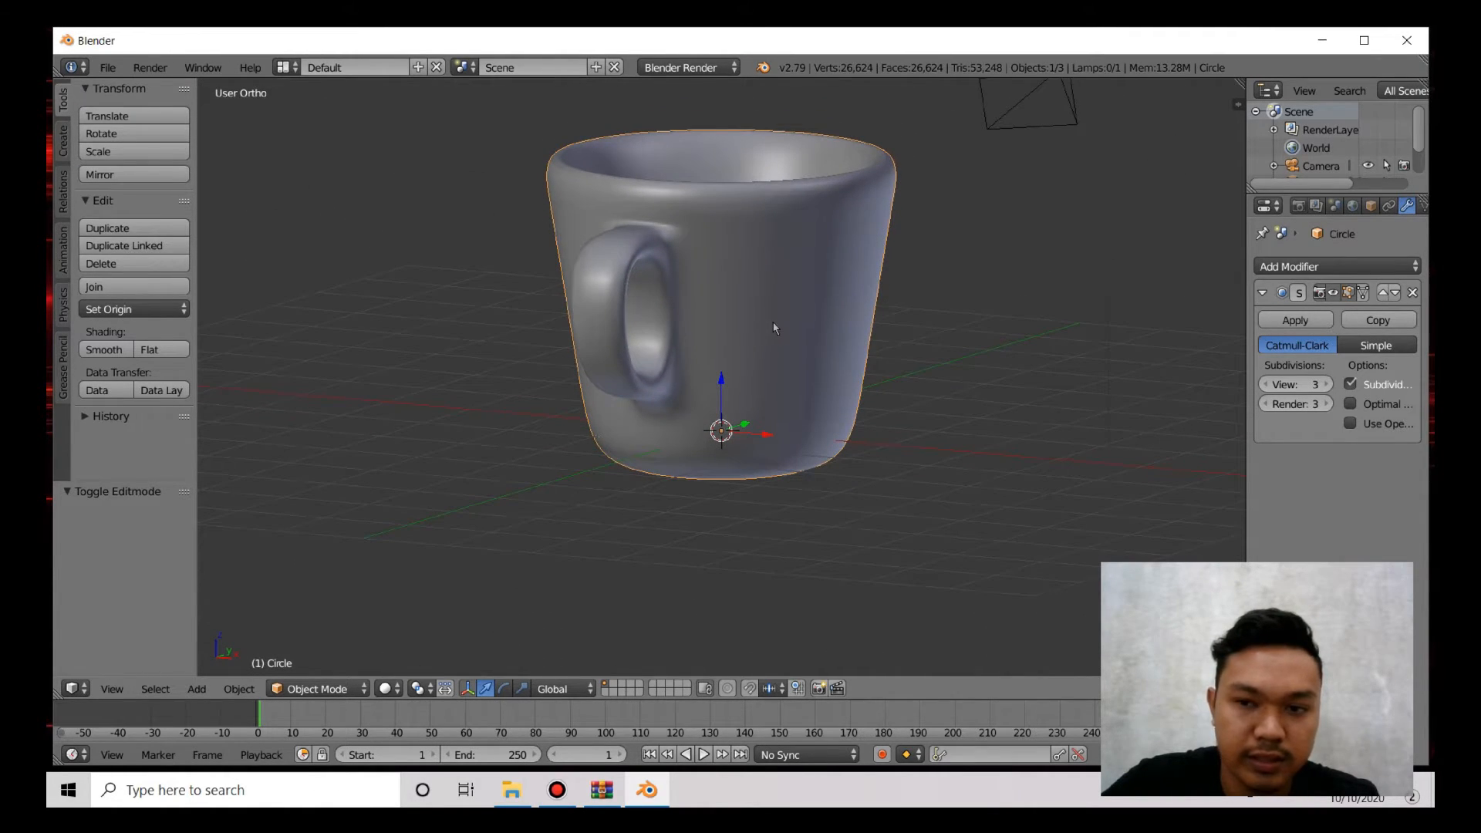
left_click(1293, 321)
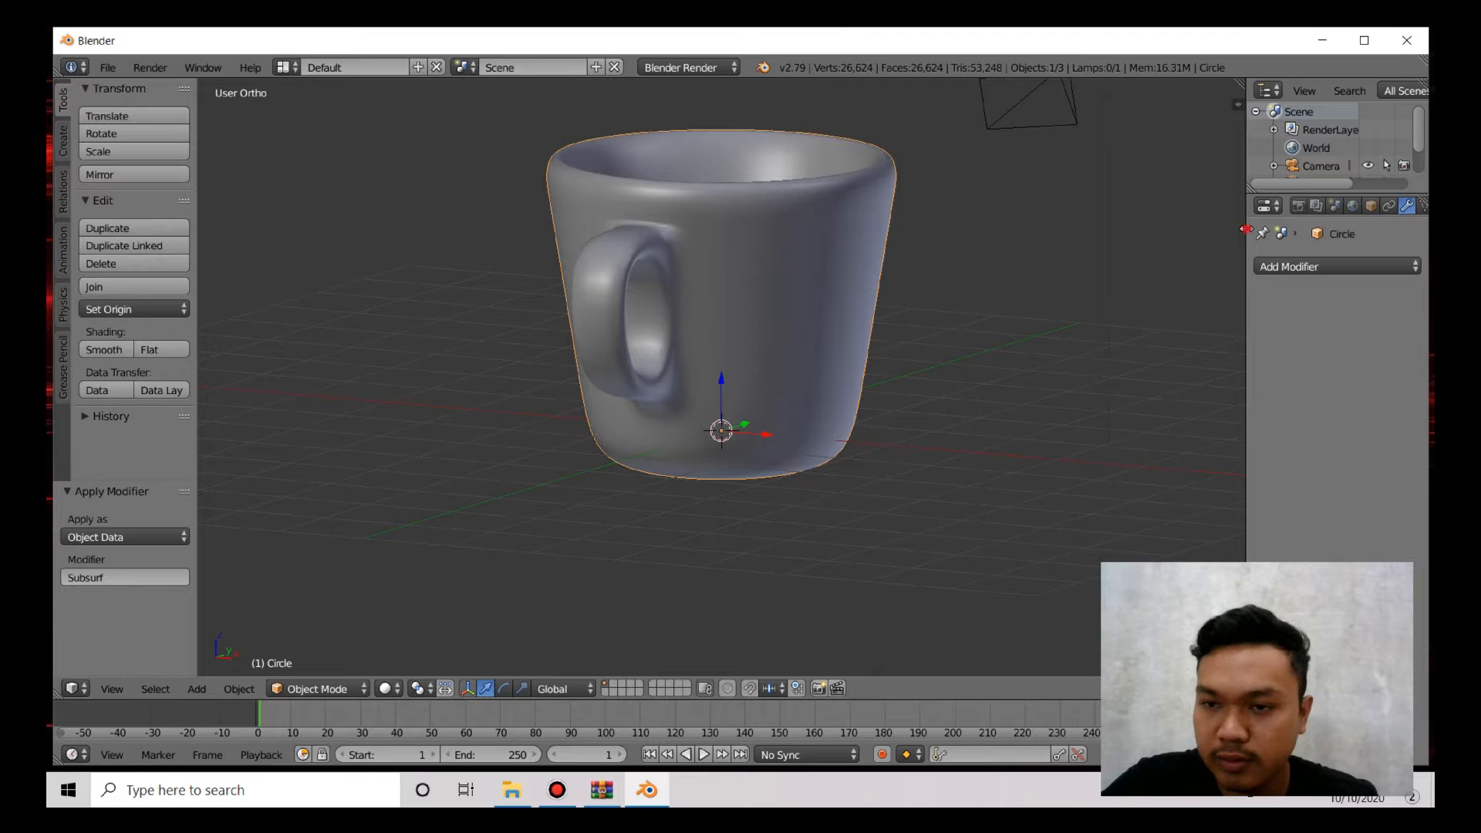
Step: Show the cup's material settings in a wider properties area and switch the render engine to Cycles Render
left_click_drag(1246, 229, 1200, 229)
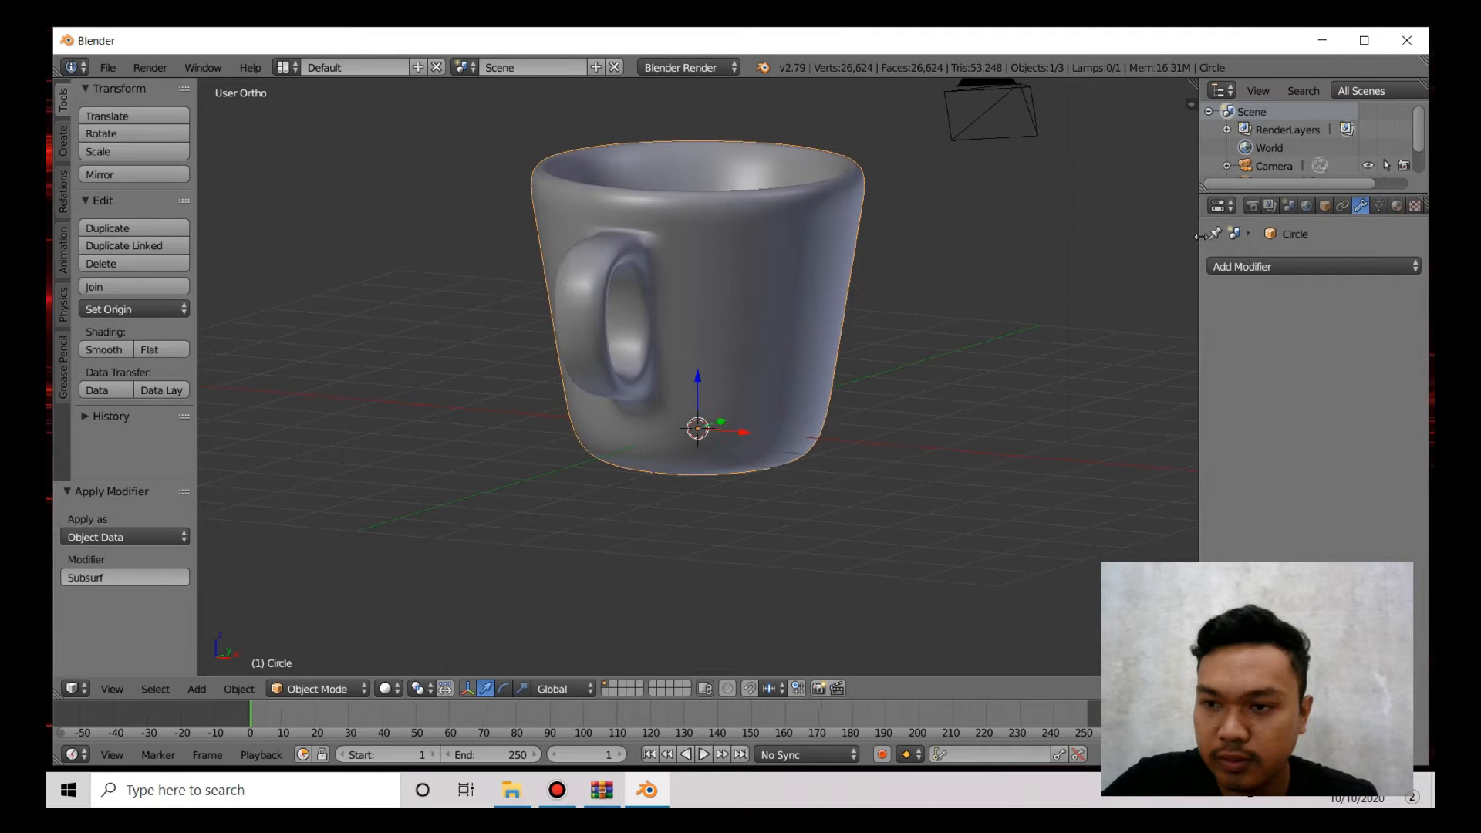
left_click(1396, 206)
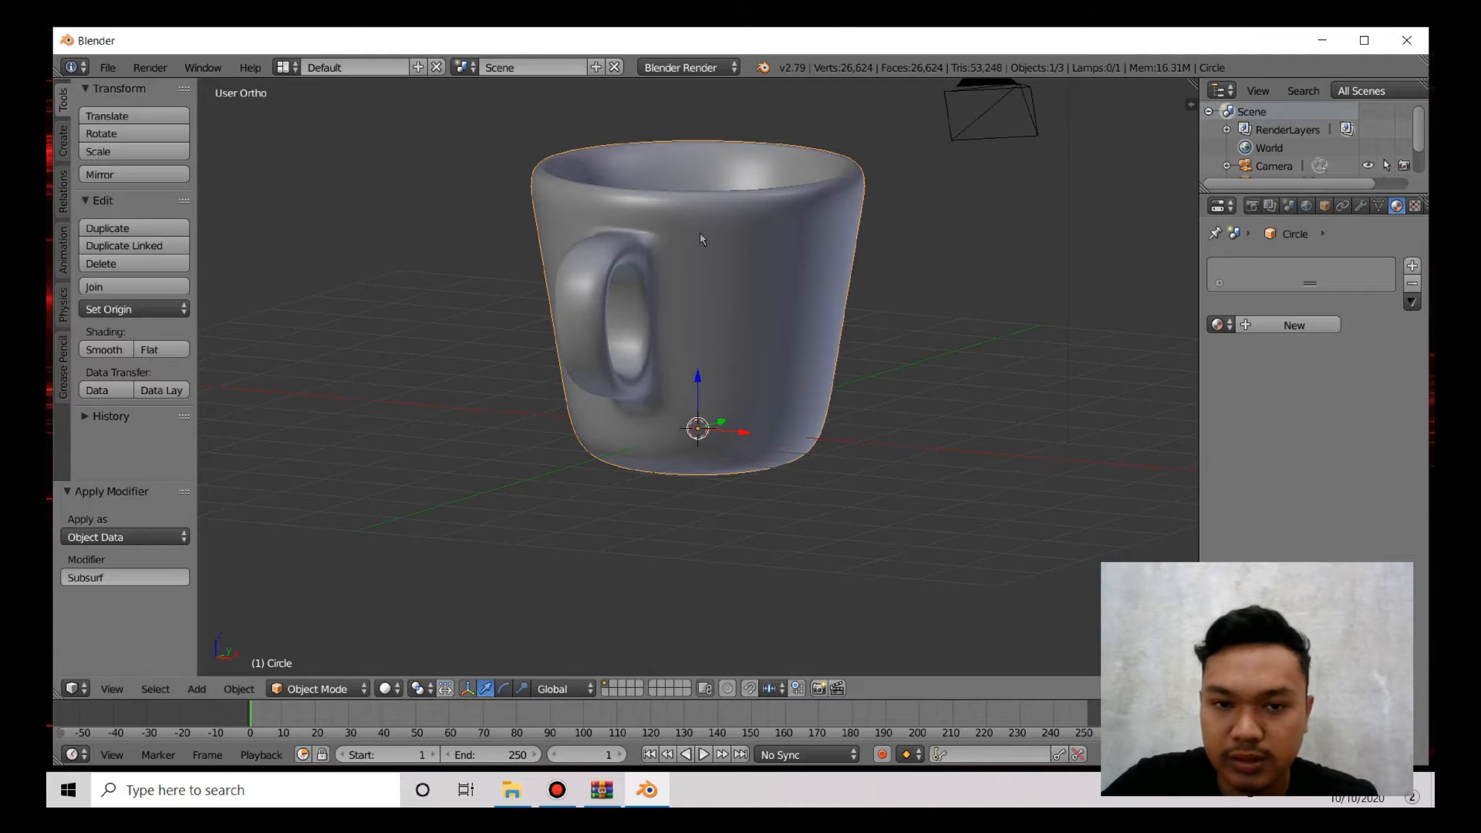
left_click(702, 69)
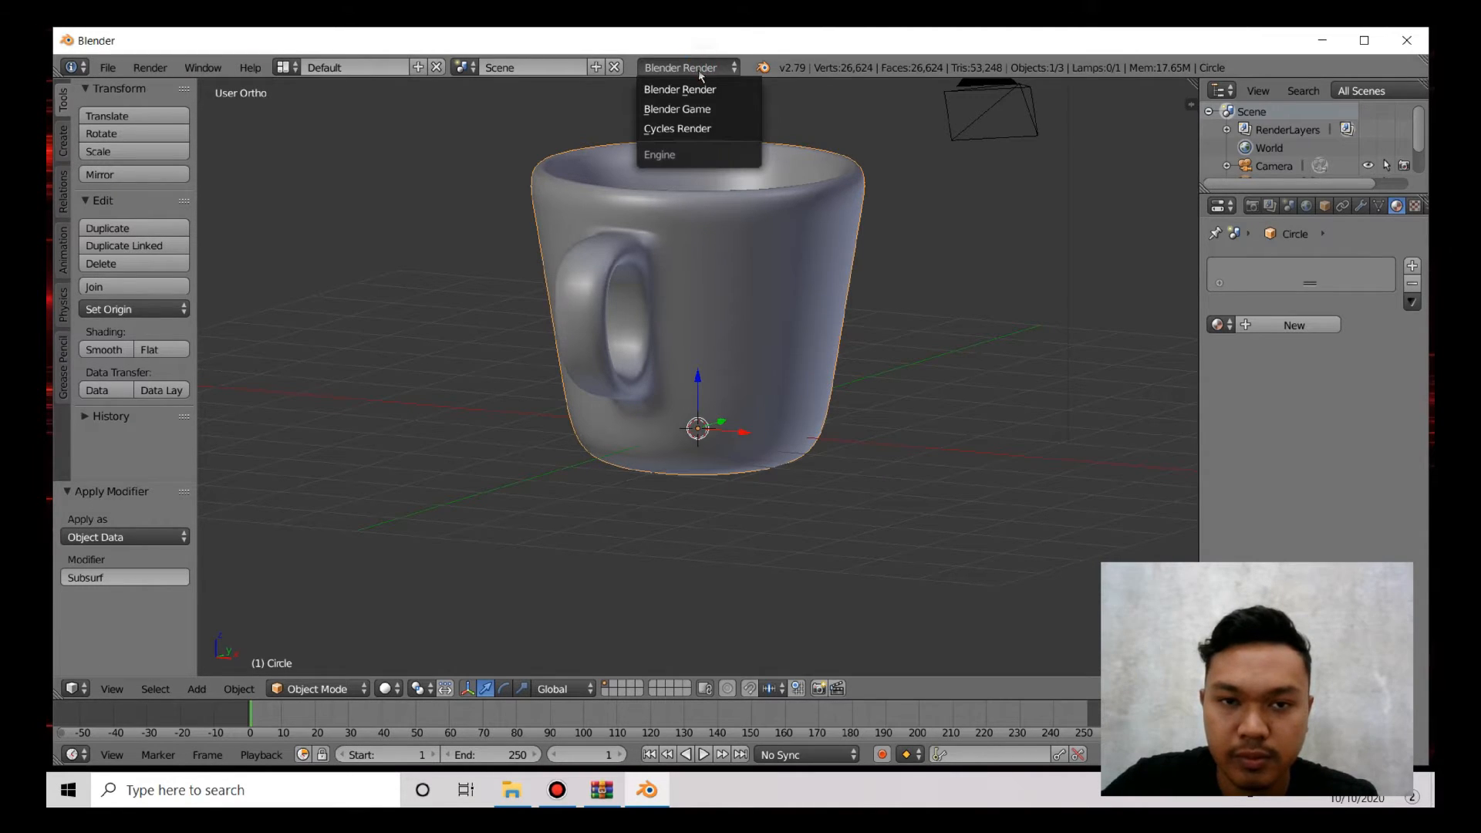
left_click(692, 132)
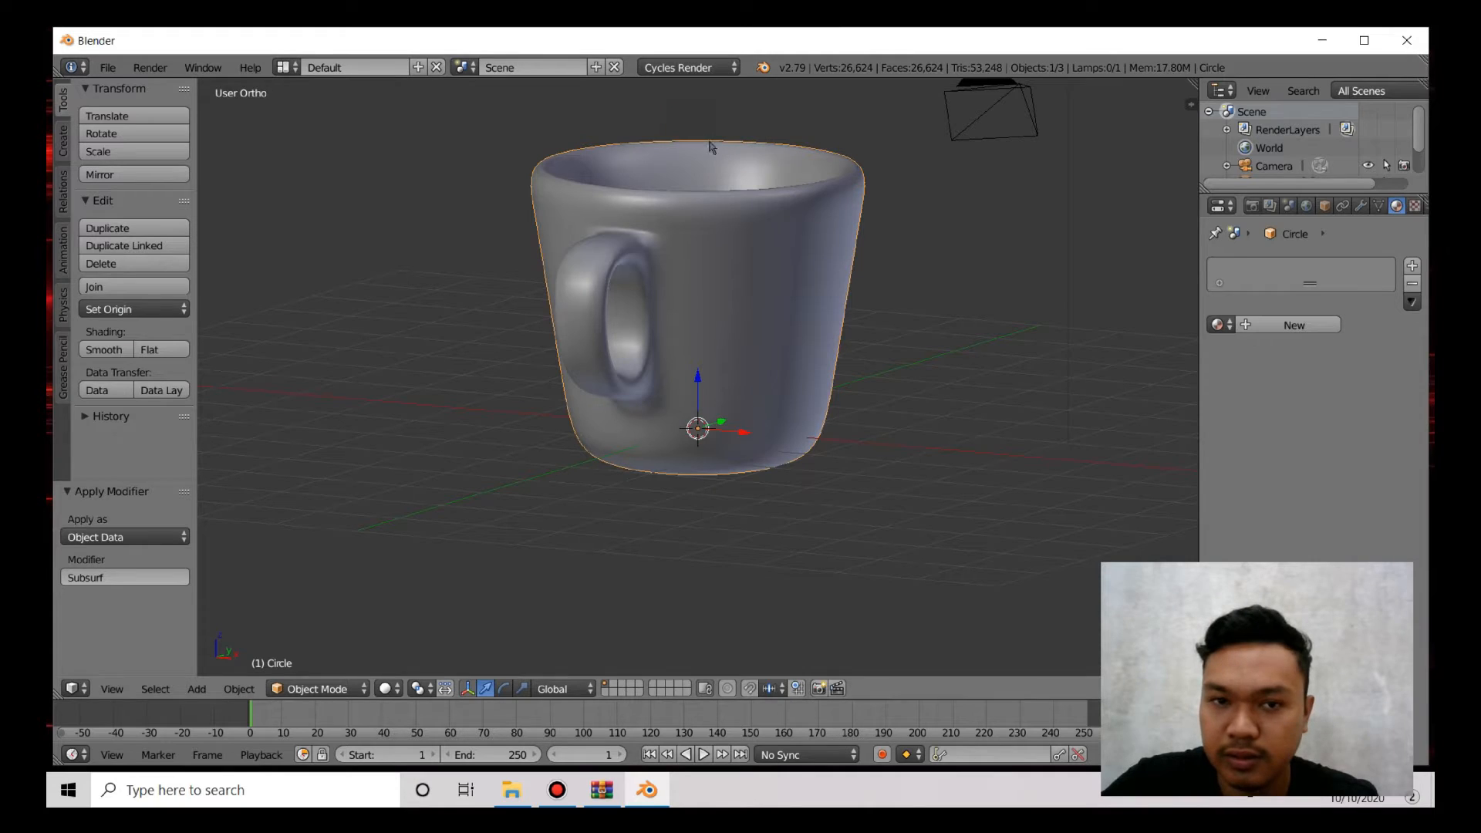
Step: Create a new material for the cup and set its surface shader to Principled BSDF
left_click(1273, 327)
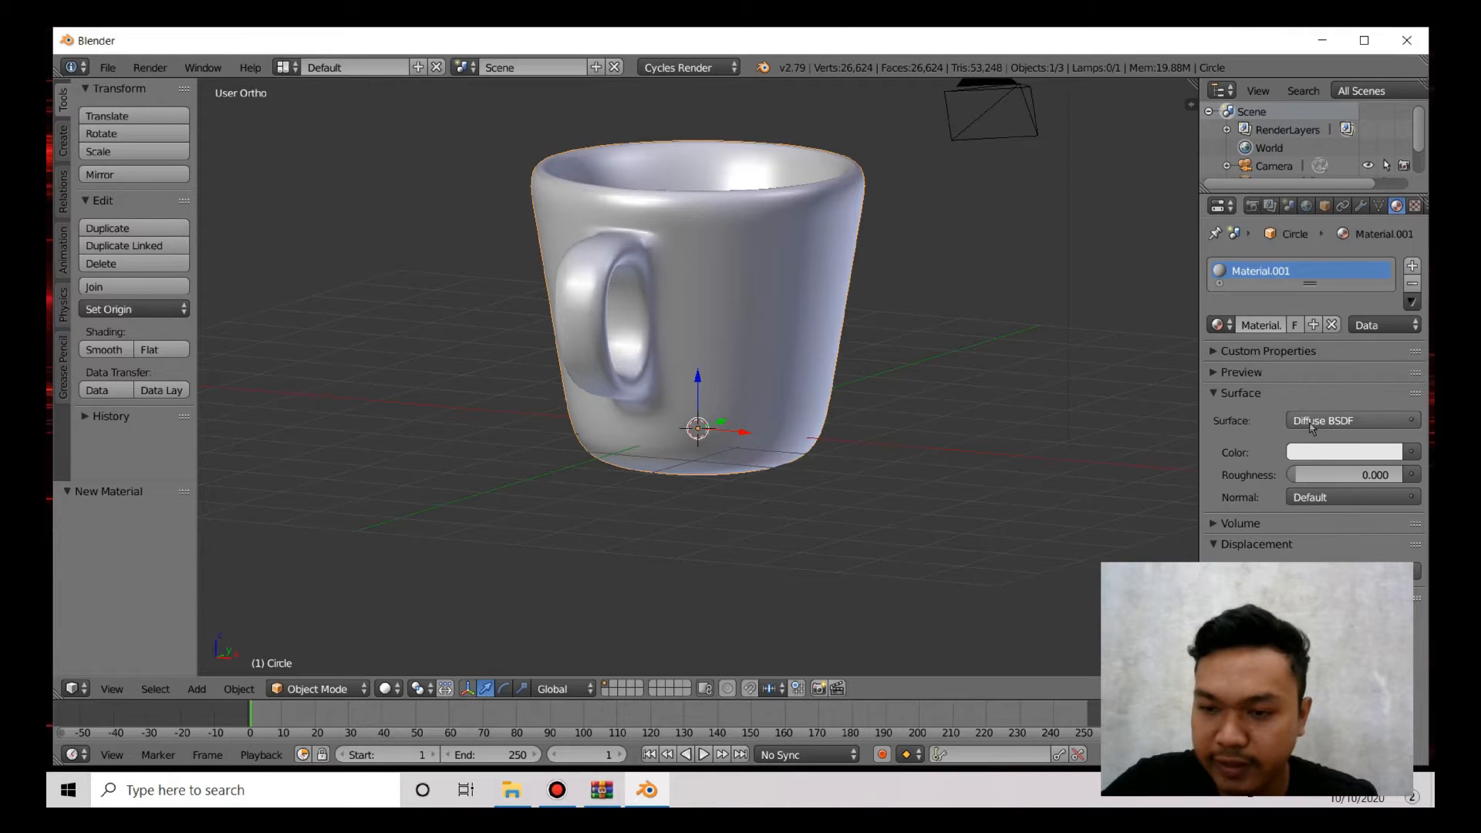
left_click(1304, 424)
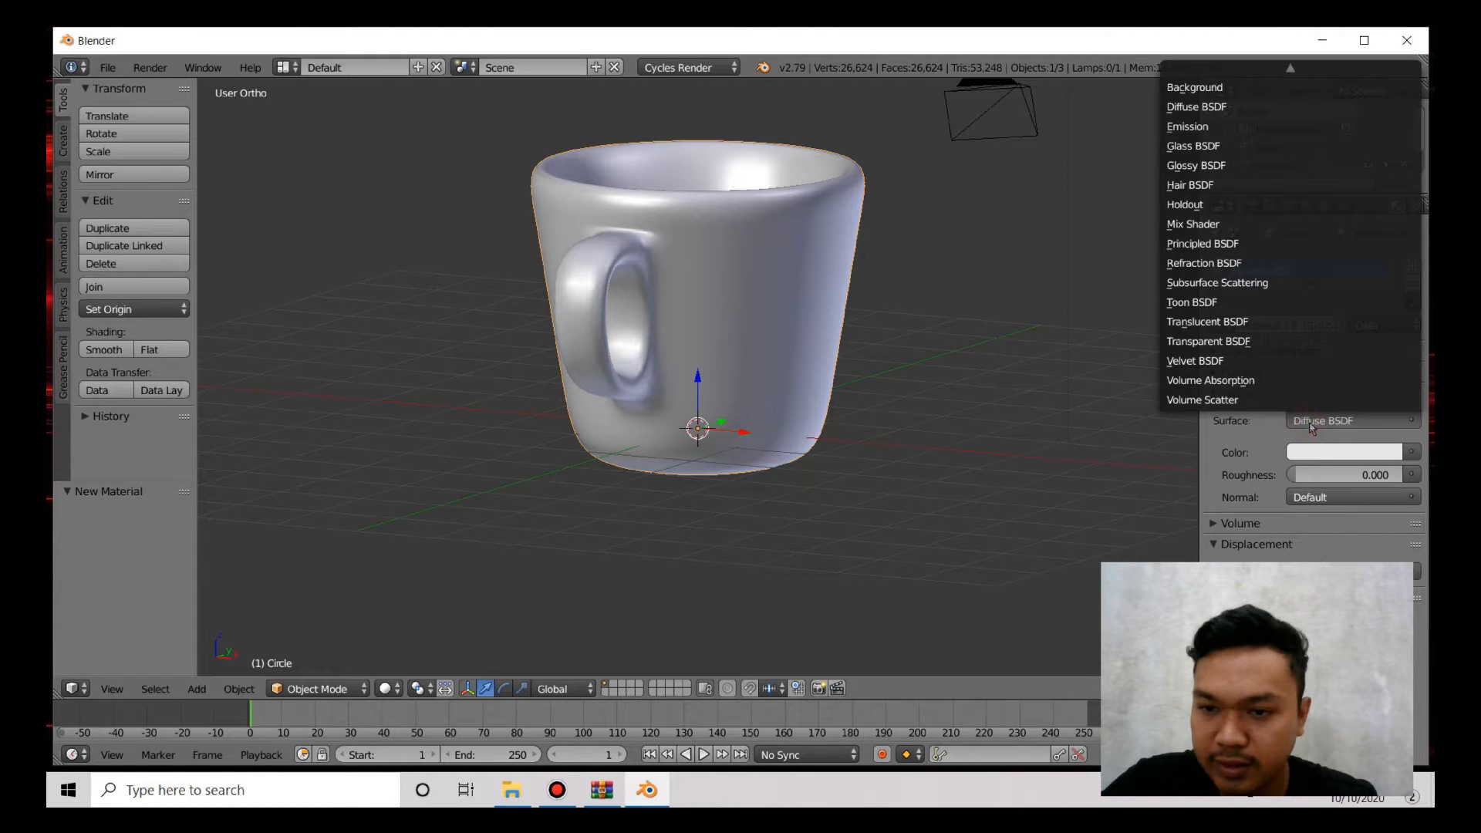
left_click(1237, 244)
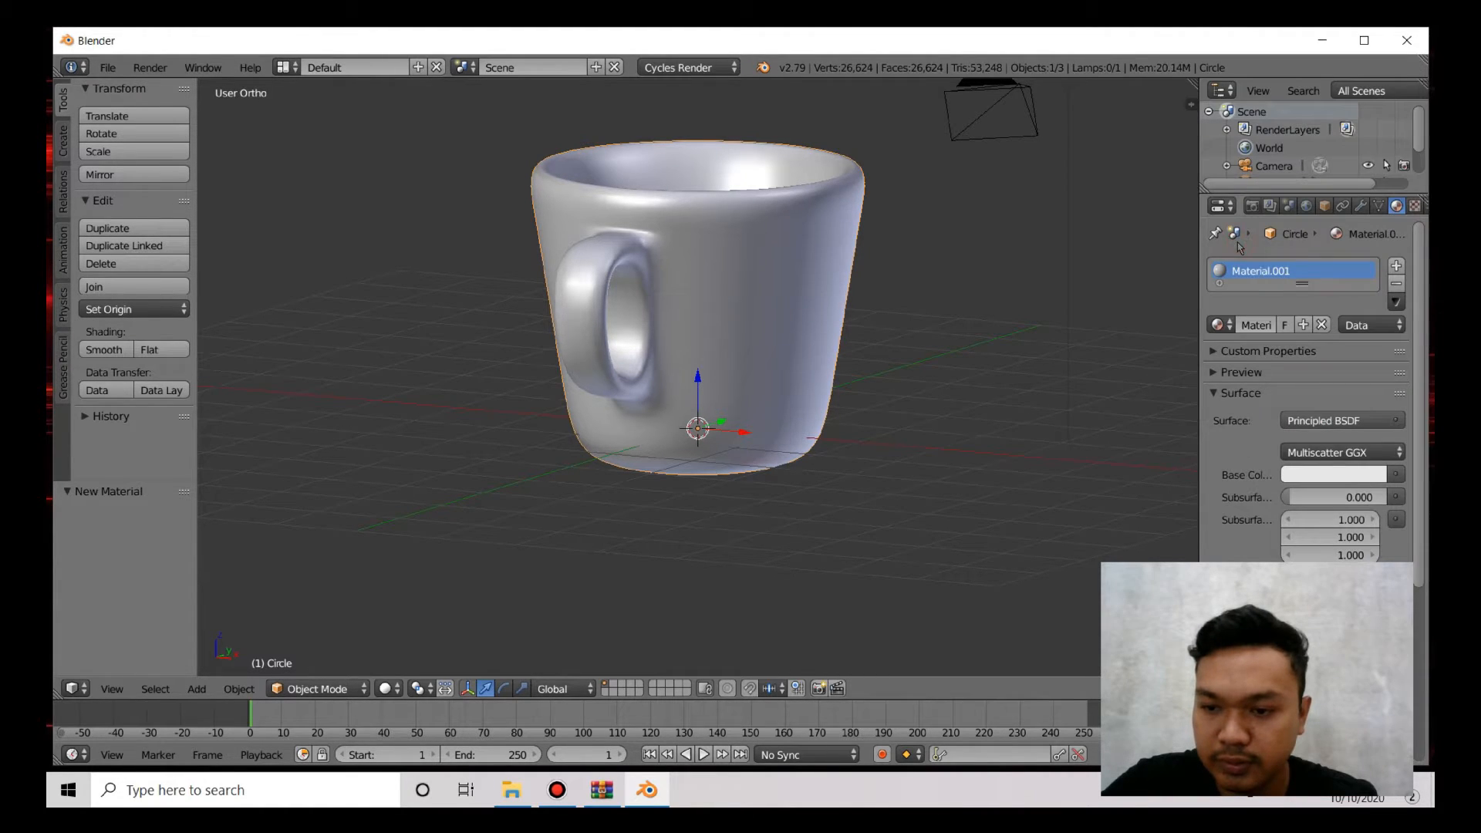
Step: Set the cup material's base color to the blue hex value 586fe7
left_click(1301, 478)
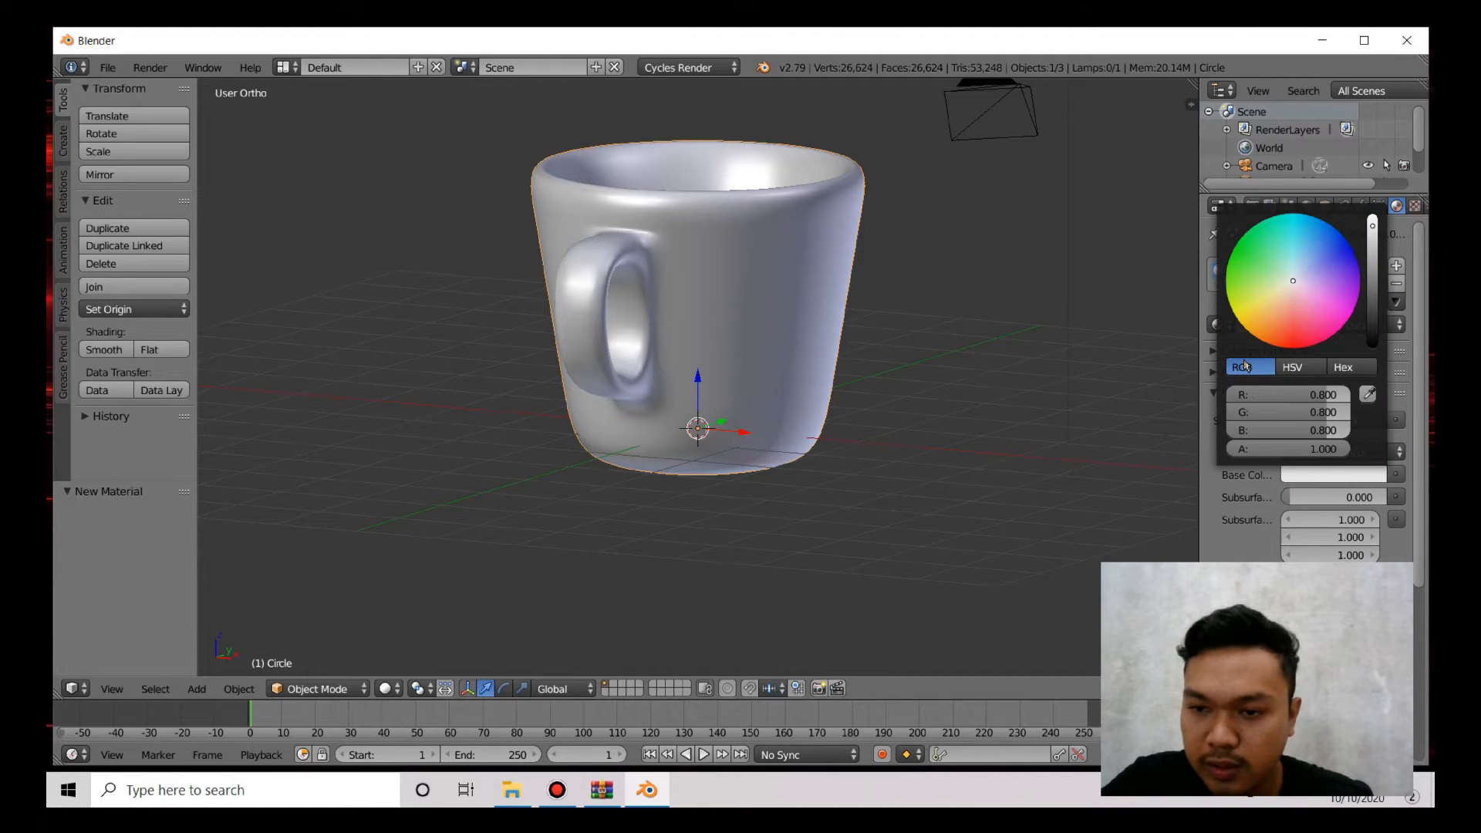
mouse_move(1293, 285)
left_mouse_down()
mouse_move(1284, 257)
mouse_move(1307, 315)
mouse_move(1282, 257)
mouse_move(1304, 263)
mouse_move(1290, 304)
left_mouse_up()
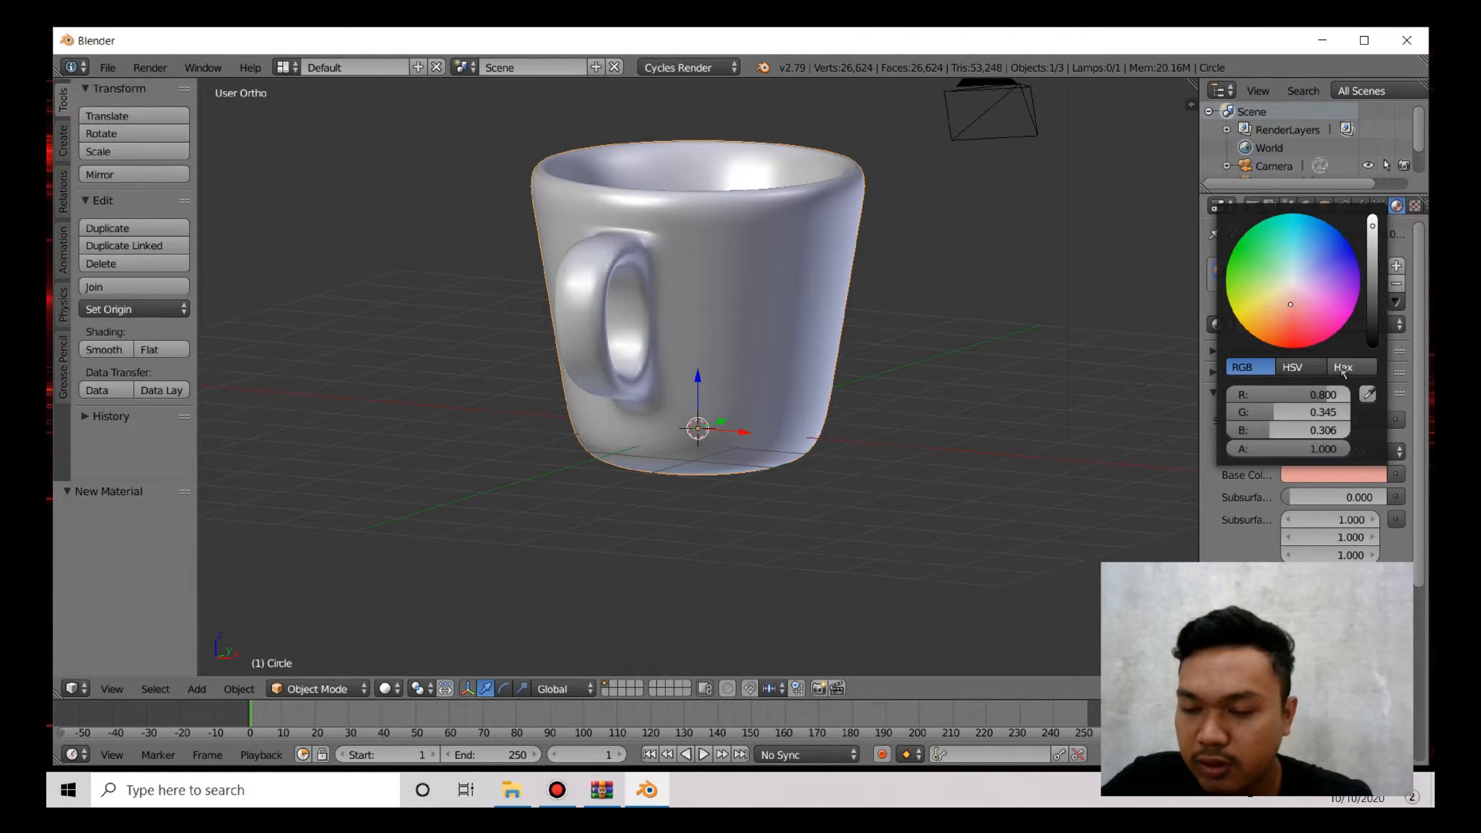
left_click(1343, 369)
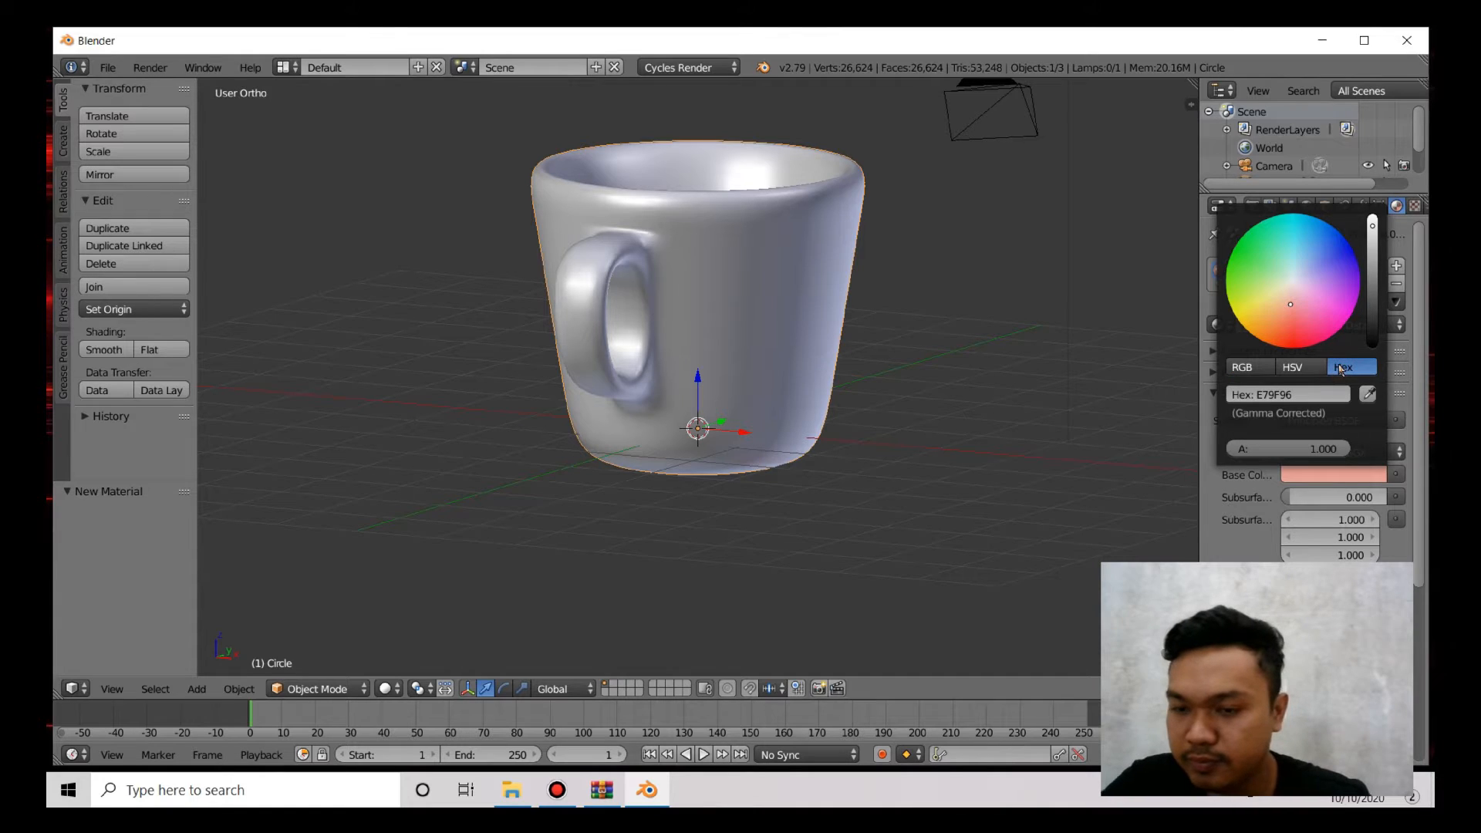
left_click(1308, 391)
key("BackSpace")
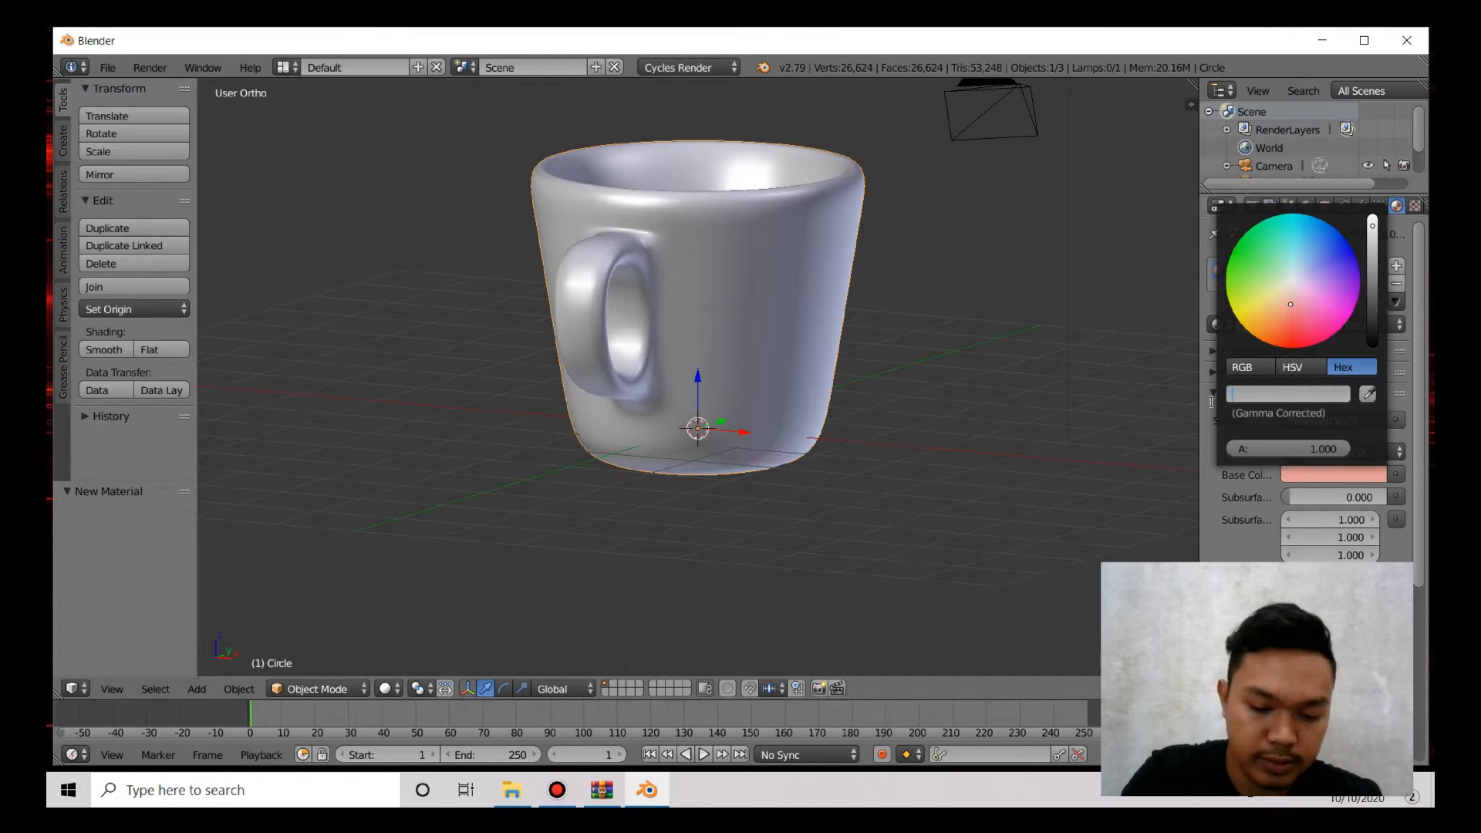
type("586")
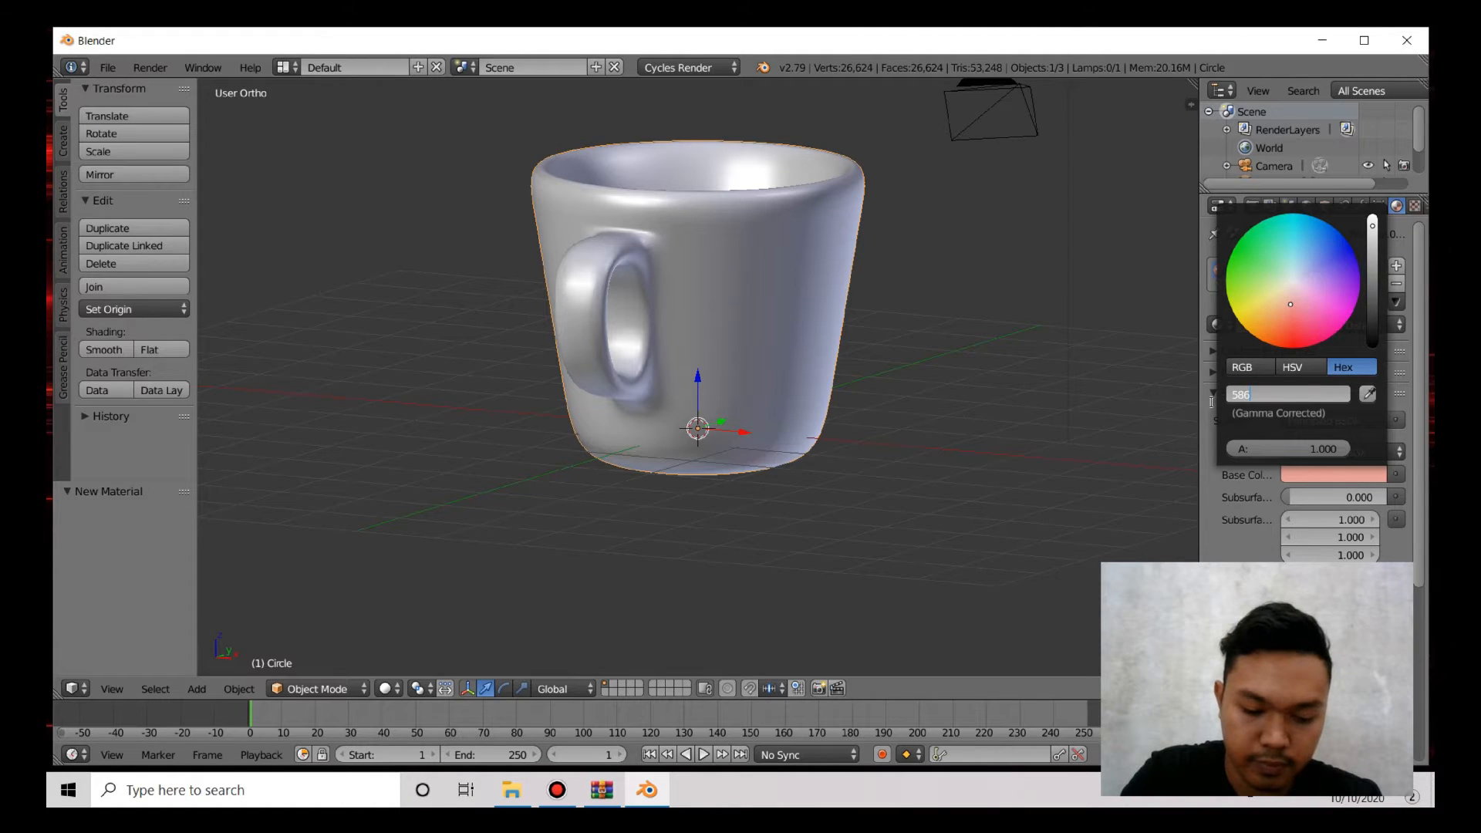
type("fe7")
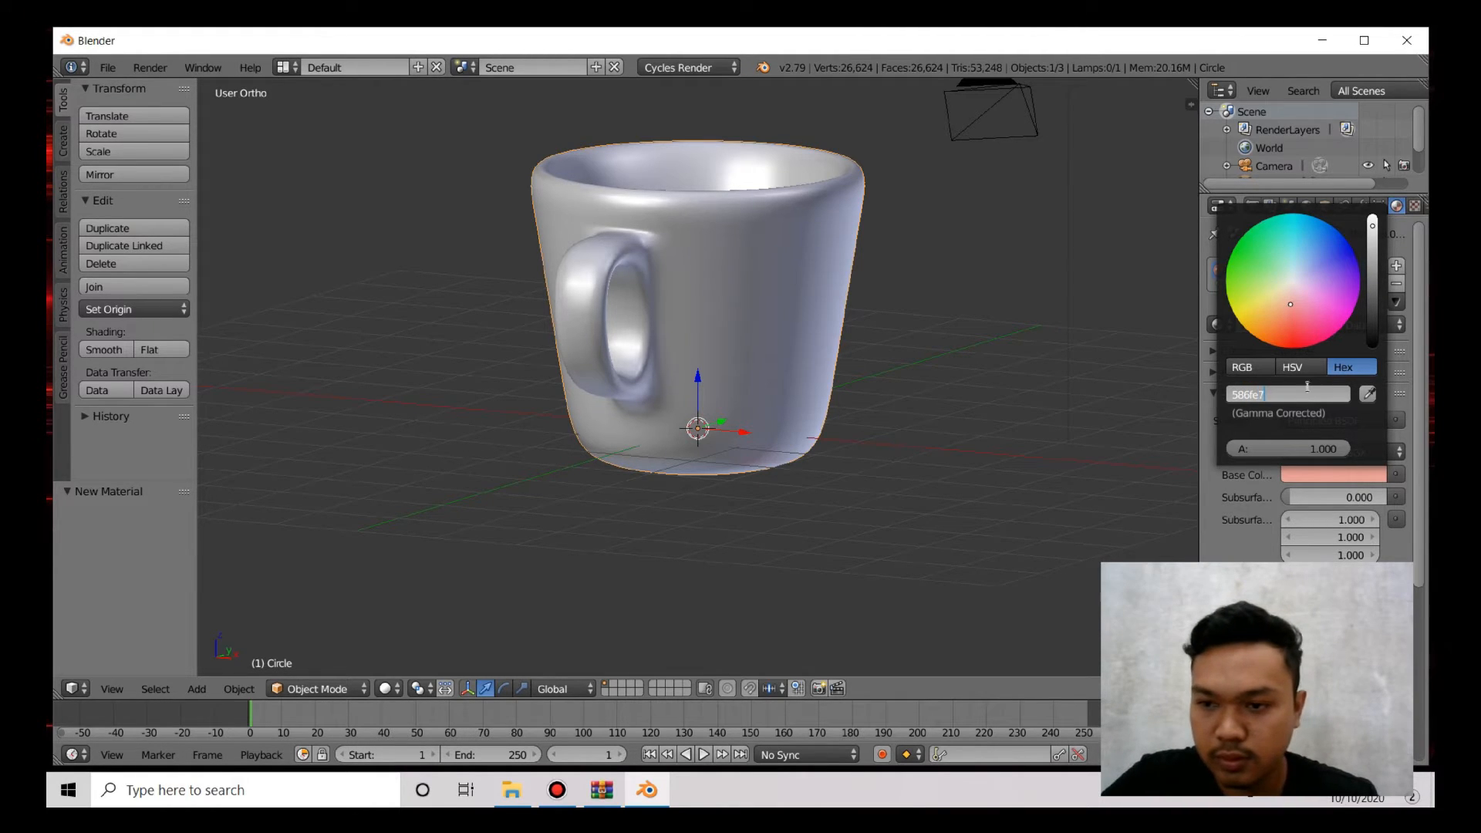
key("Return")
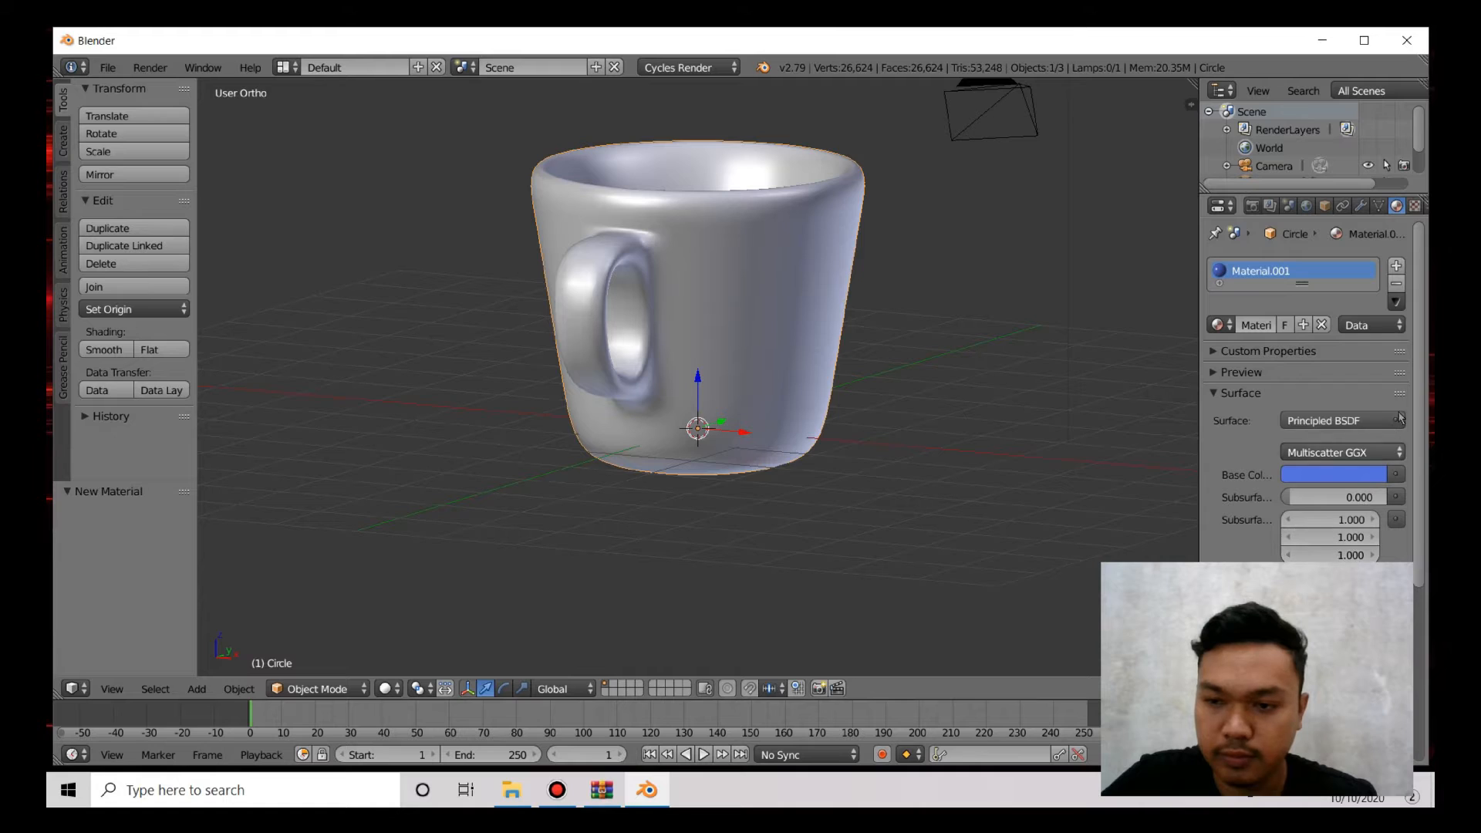
scroll(1337, 467, "down", 3)
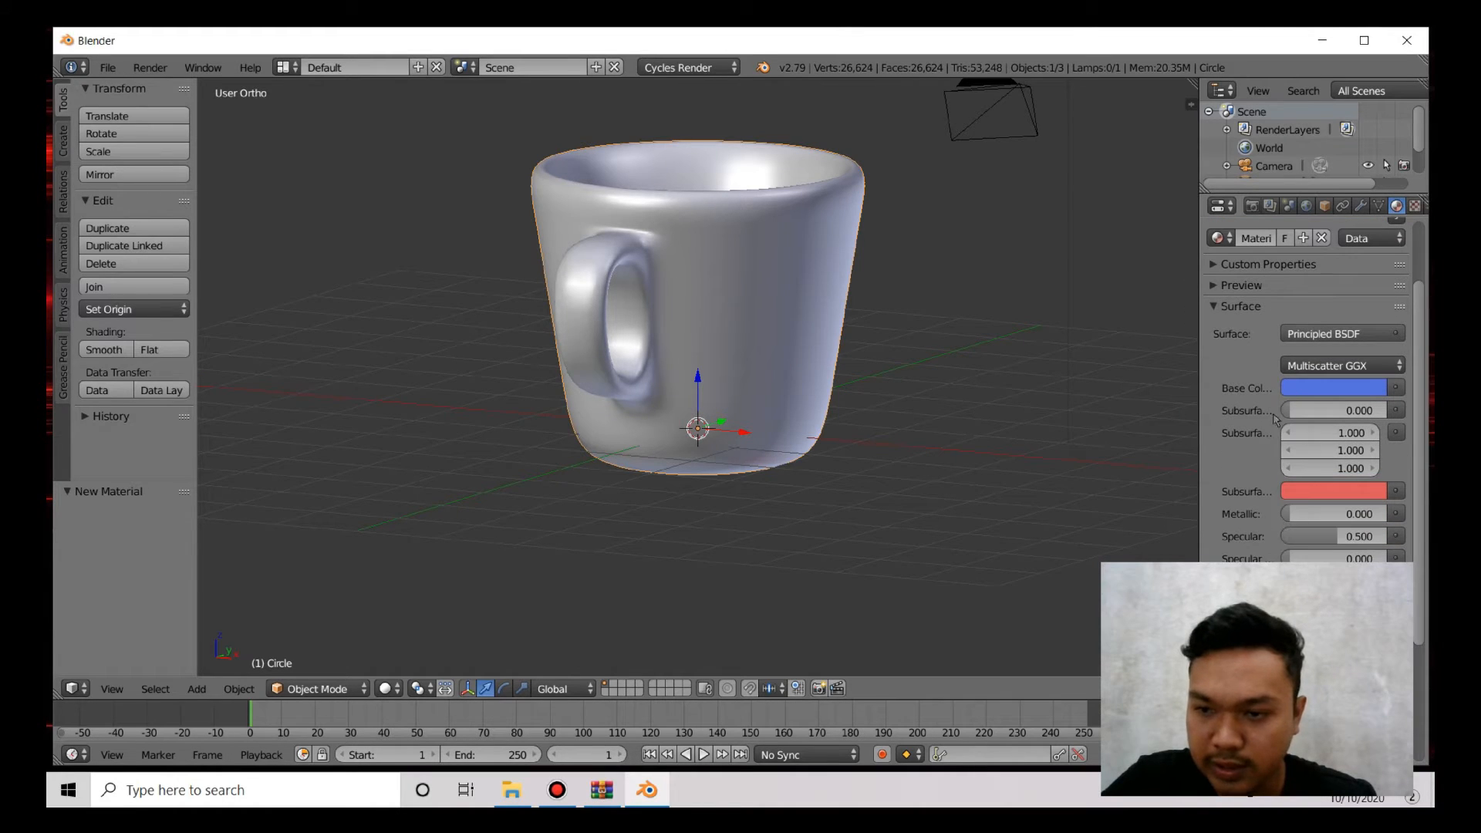
scroll(1350, 463, "down", 5)
scroll(1369, 532, "up", 5)
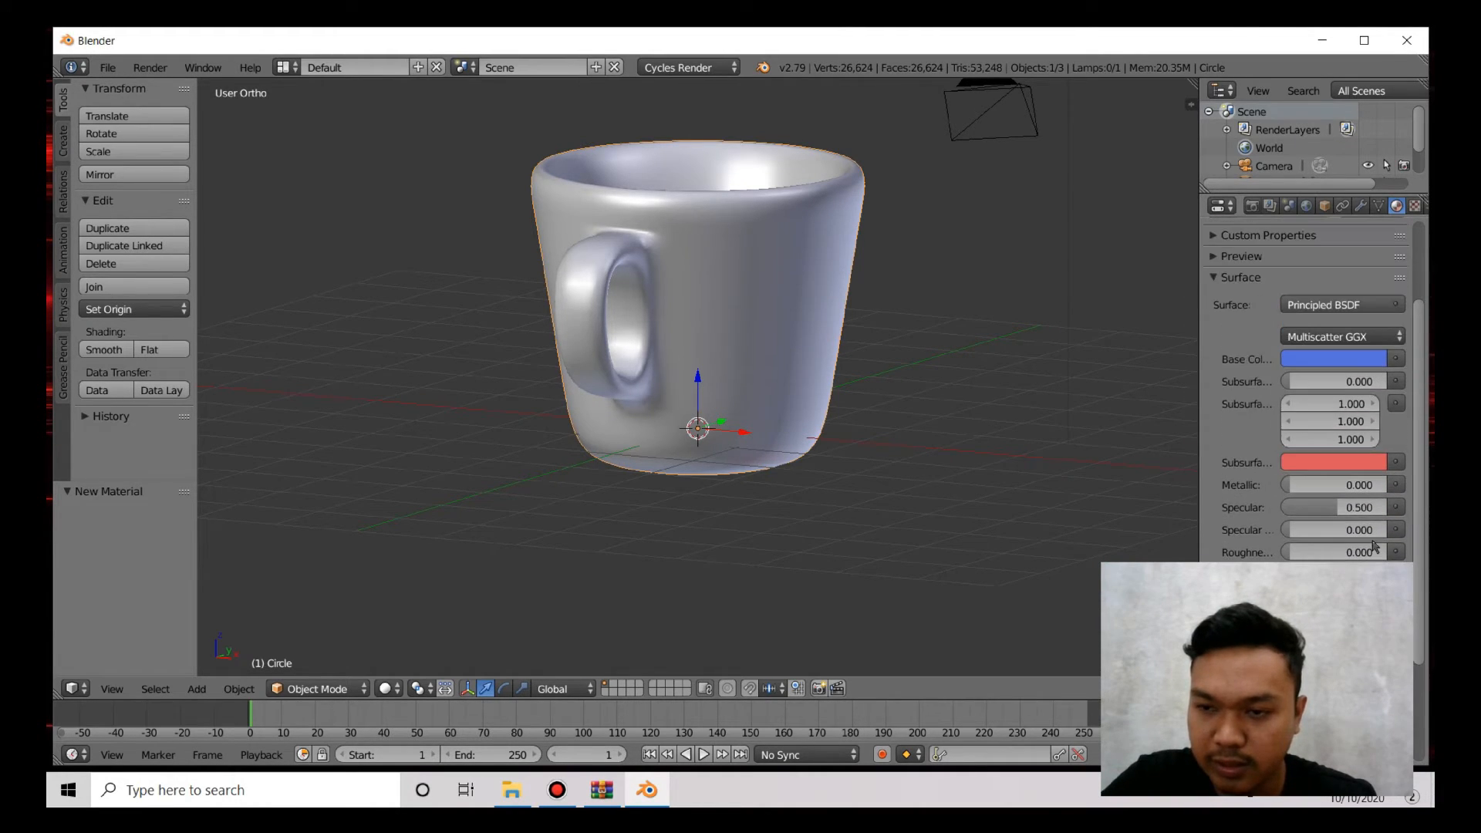
scroll(1374, 545, "up", 3)
scroll(1350, 537, "down", 4)
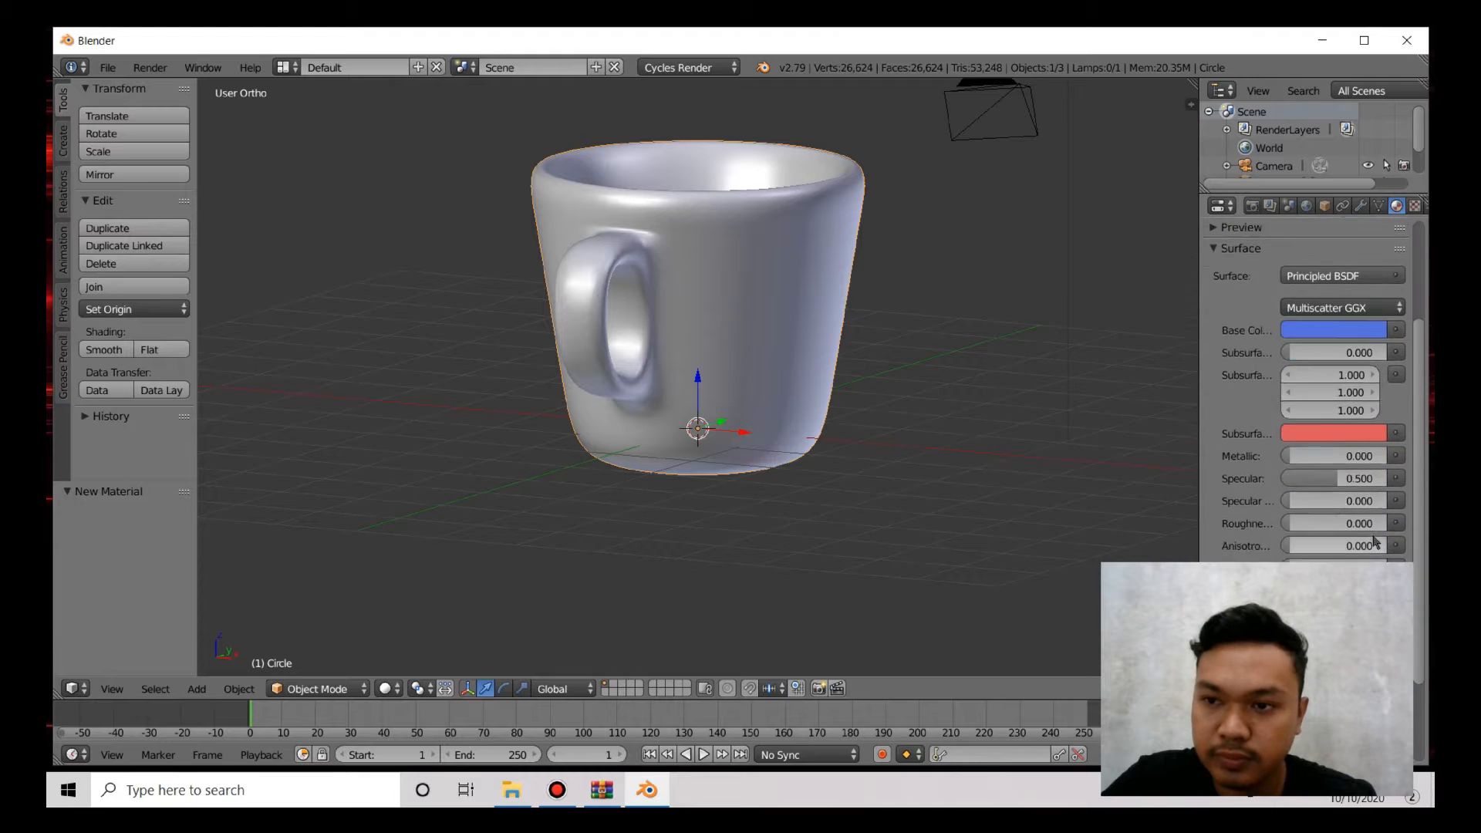
scroll(1350, 532, "up", 3)
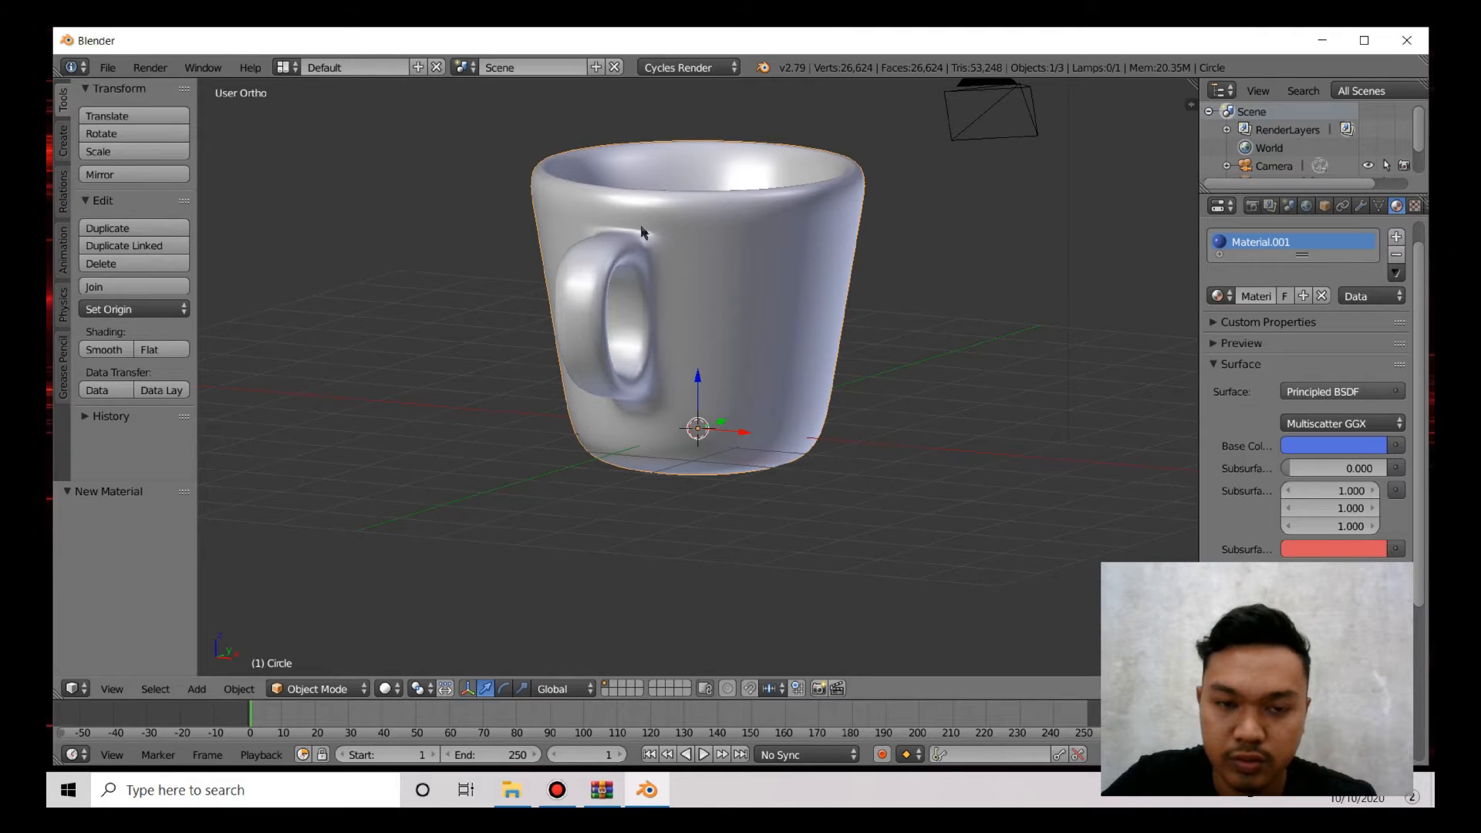
Step: View the cup from the handle side and set the viewport shading to Material
middle_click_drag(618, 247, 673, 227)
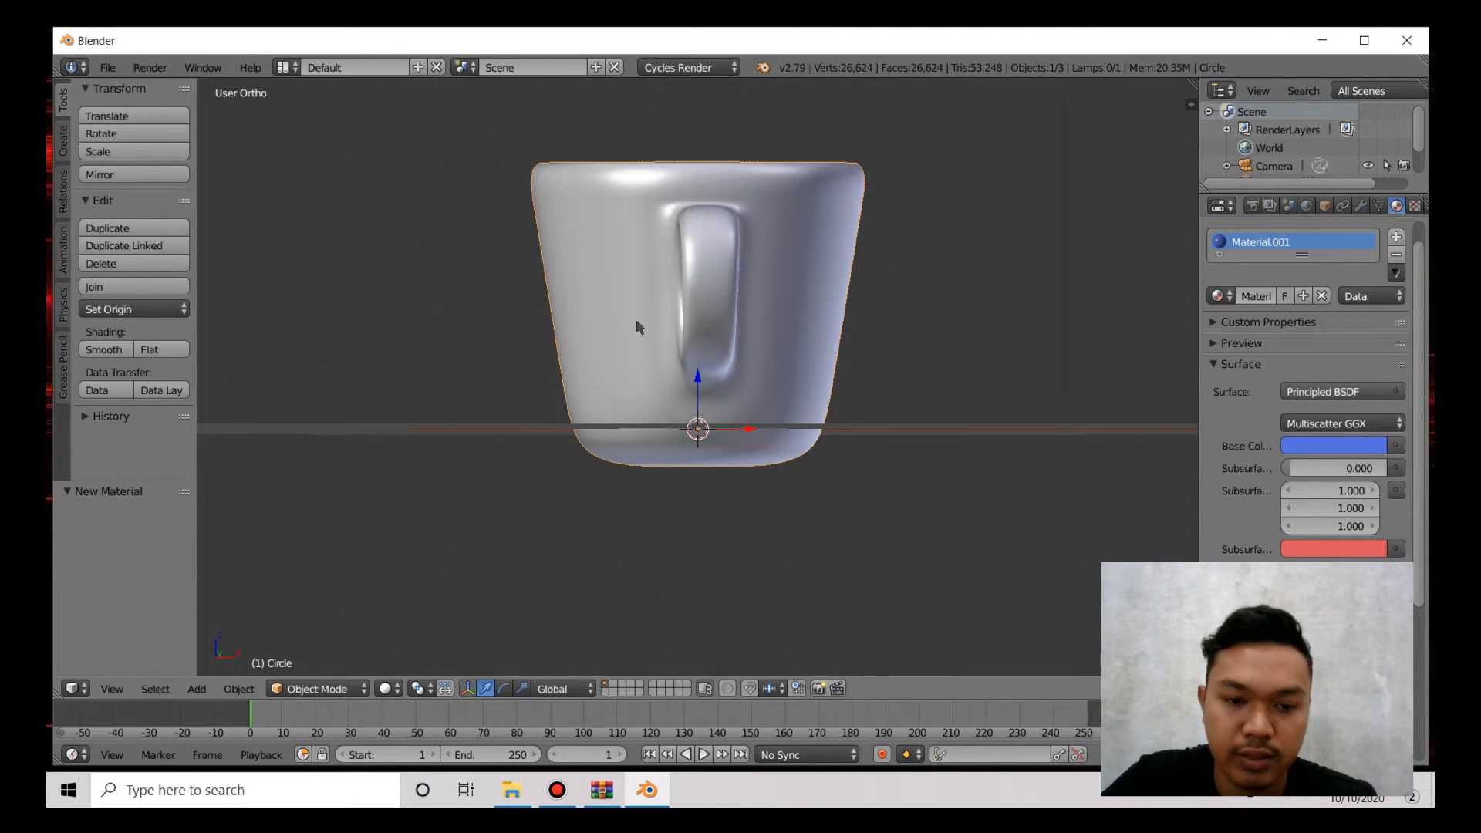
middle_click_drag(635, 318, 636, 312)
left_click(384, 688)
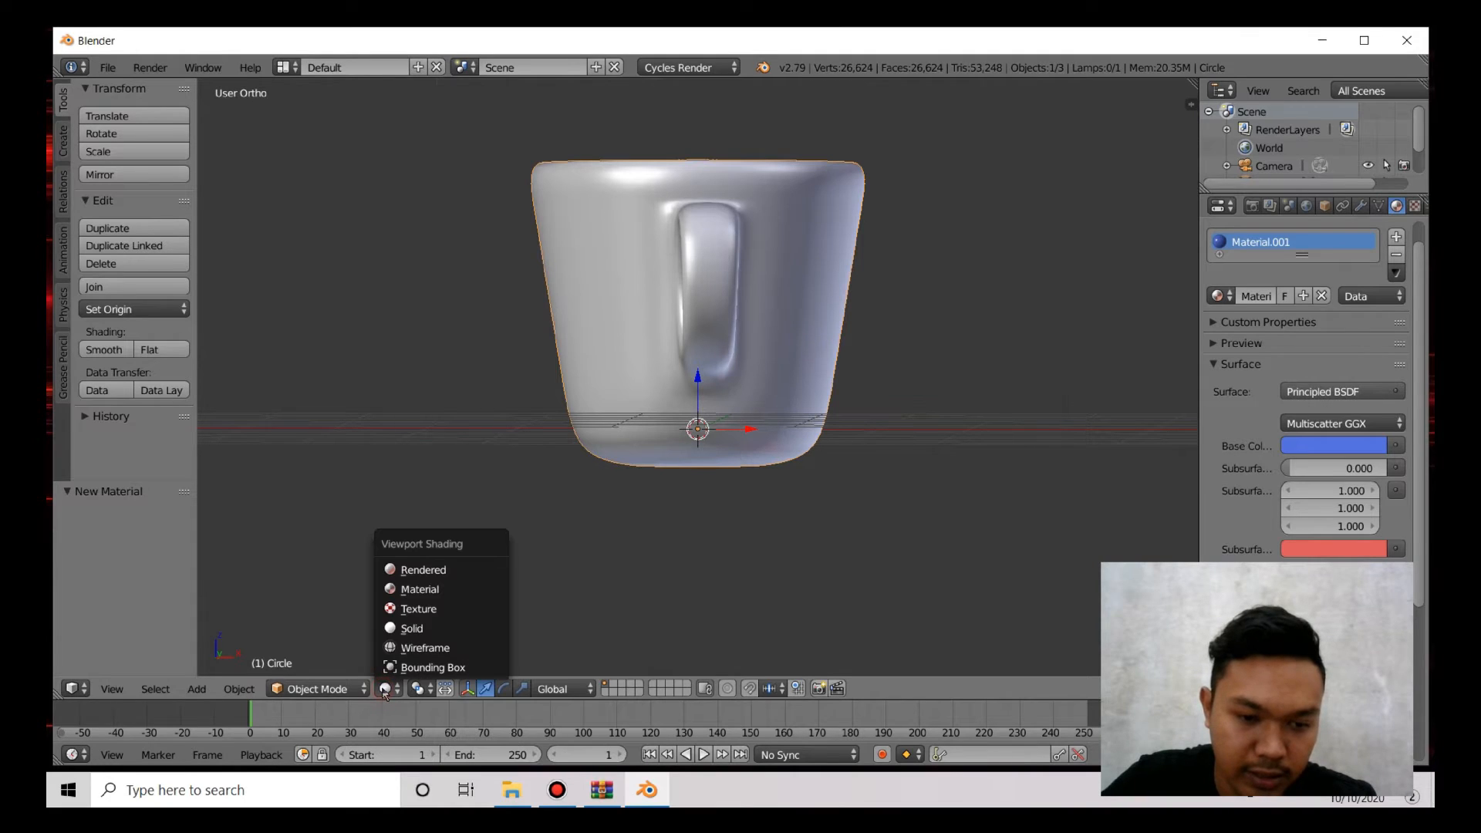
left_click(421, 589)
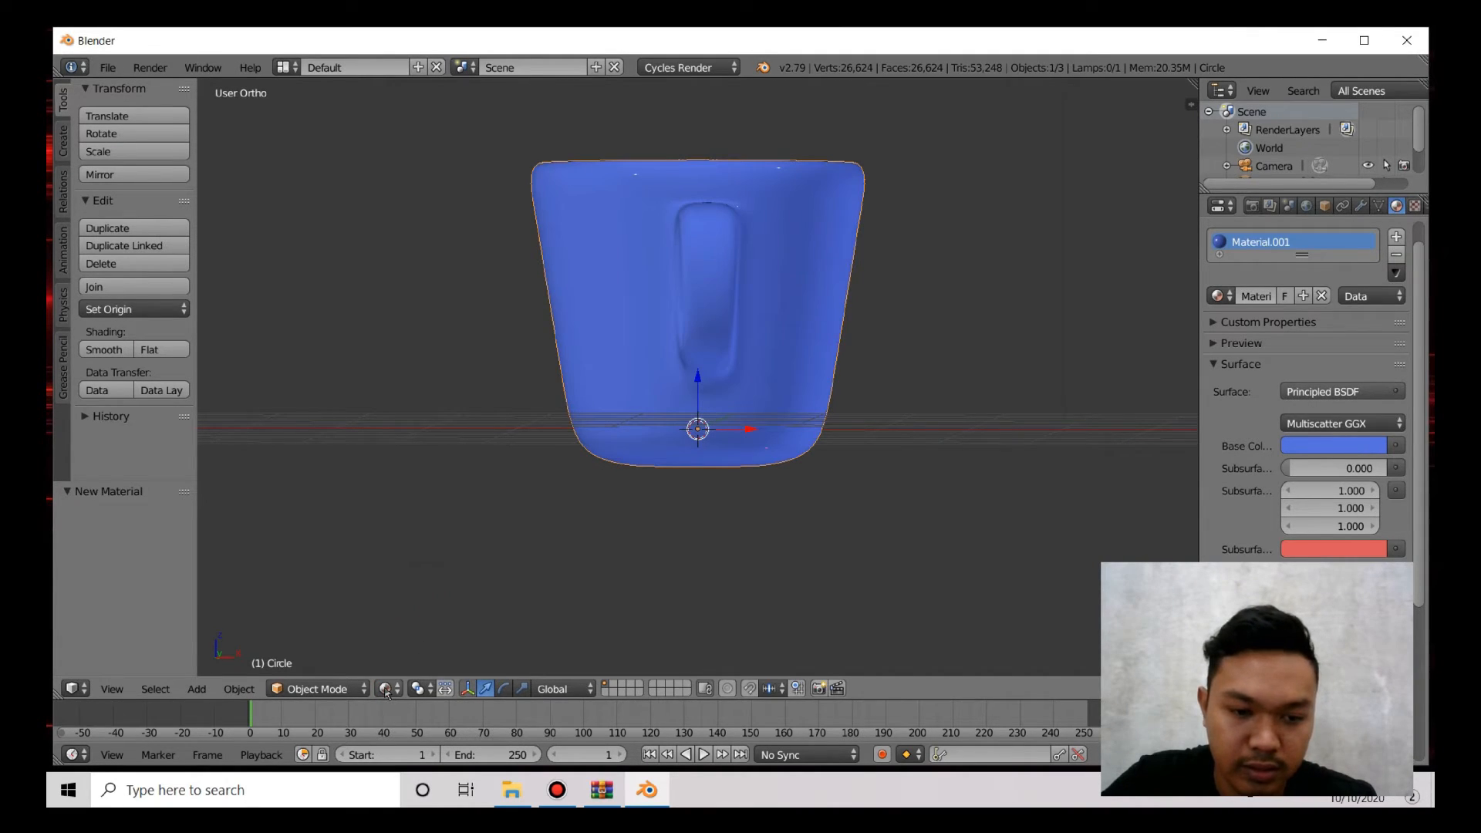
Step: Set the viewport shading to Rendered and view the cup from above on its handle side
left_click(386, 690)
left_click(411, 574)
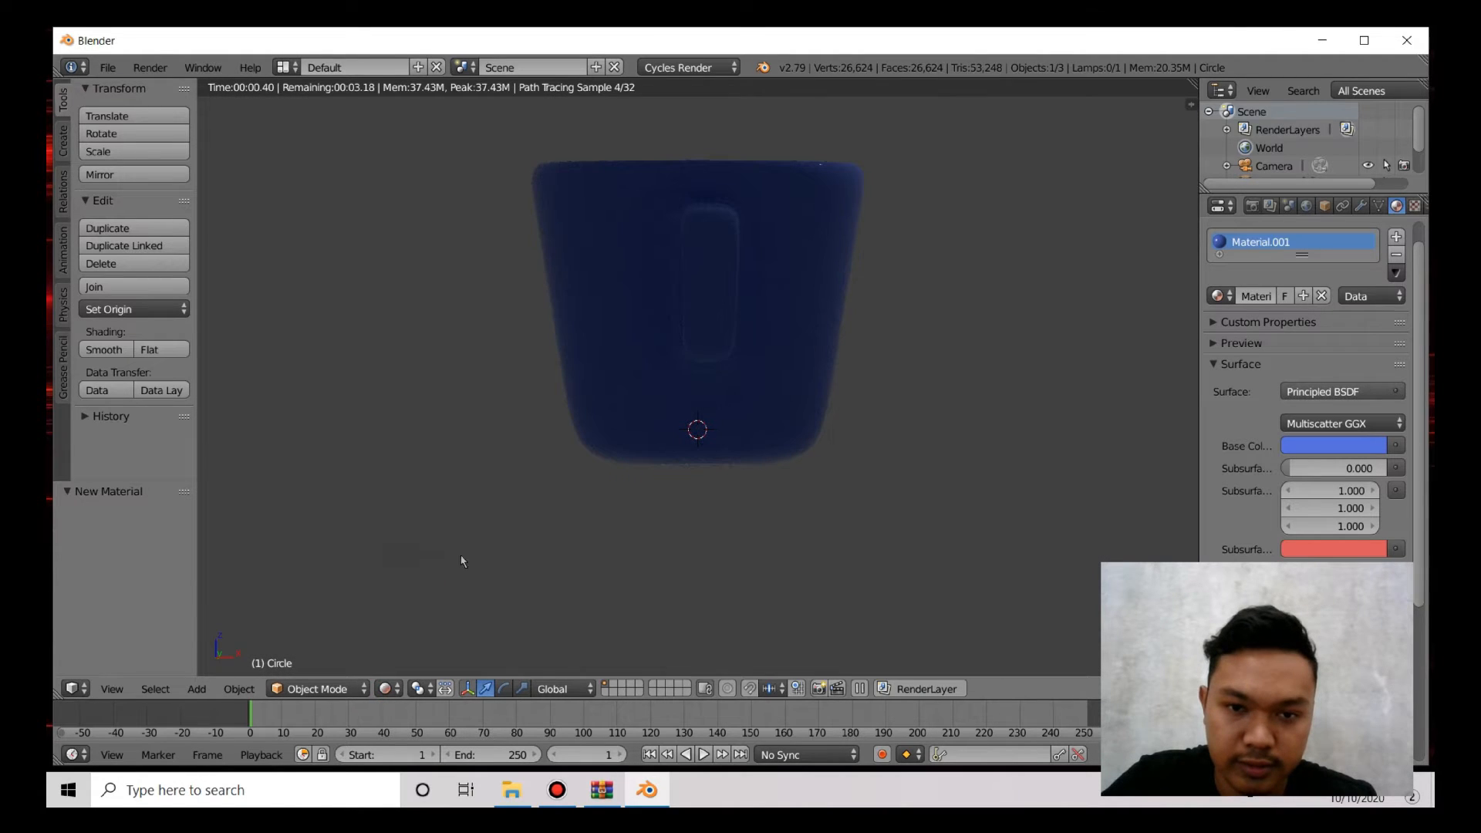
middle_click_drag(840, 351, 810, 392)
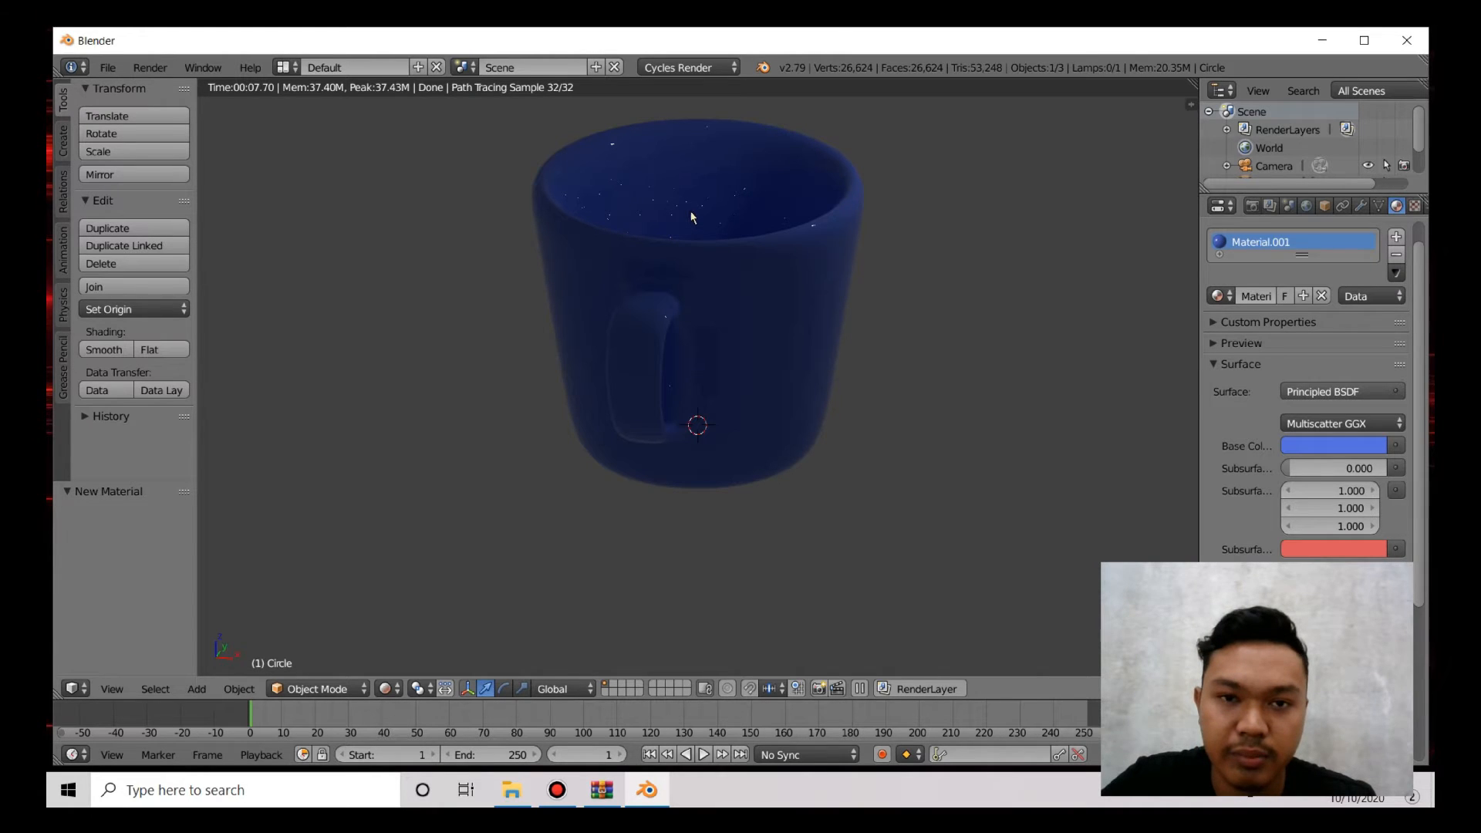
middle_click_drag(605, 194, 716, 231)
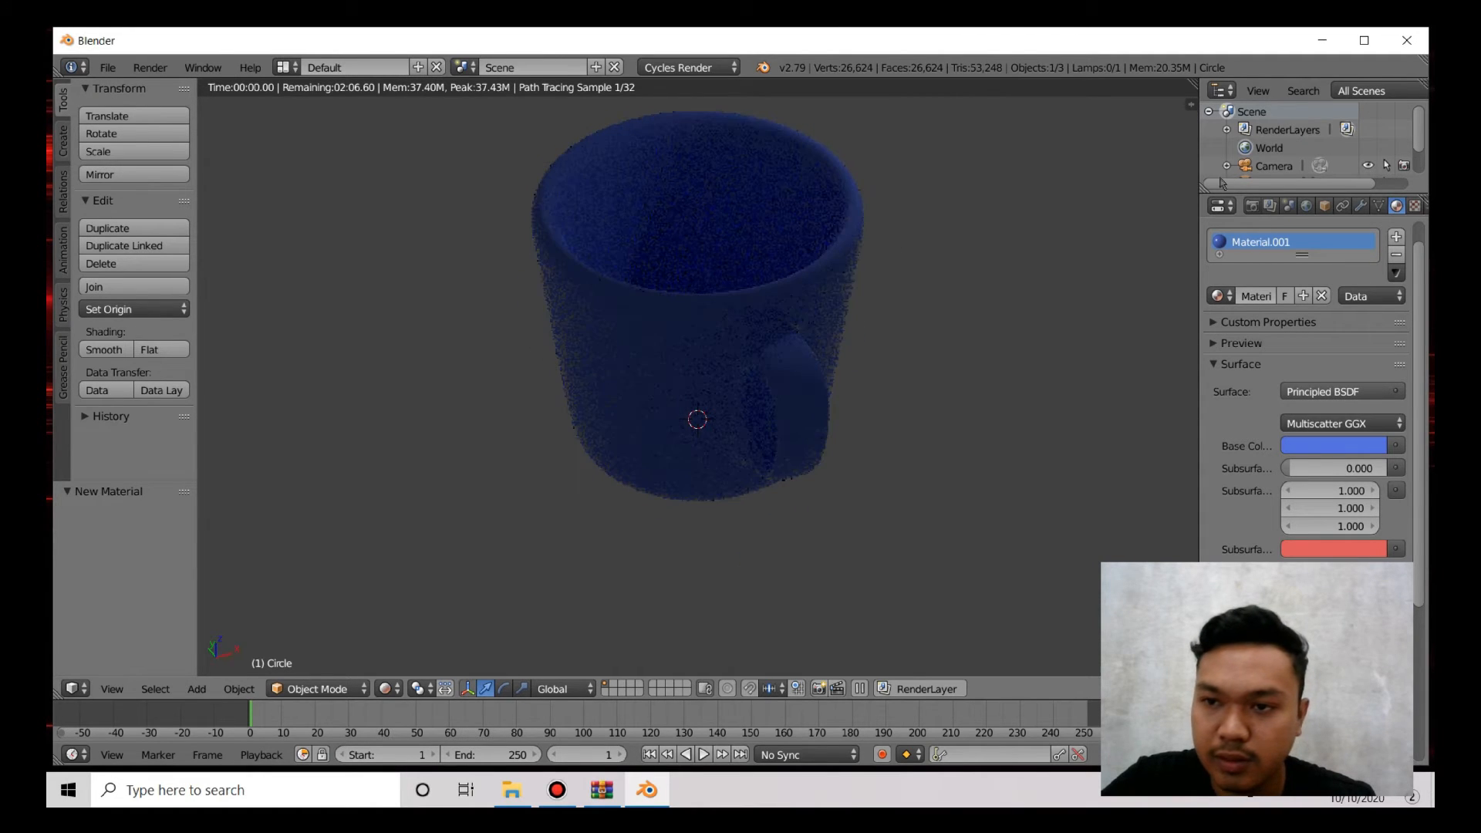
Step: Select the lamp in the scene list and set its size to 5
scroll(1272, 158, "down", 1)
scroll(1274, 165, "down", 1)
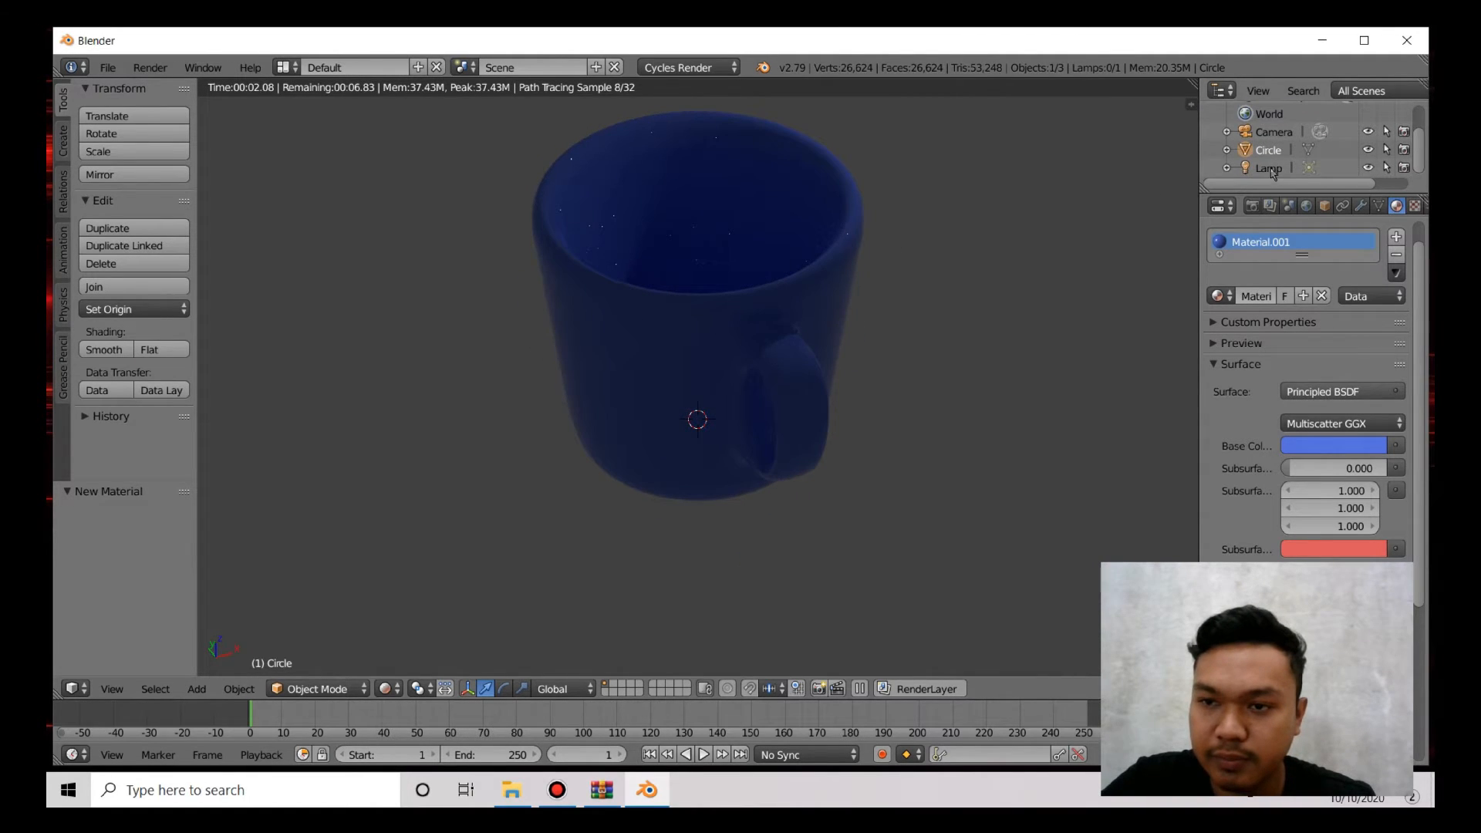
left_click(1271, 169)
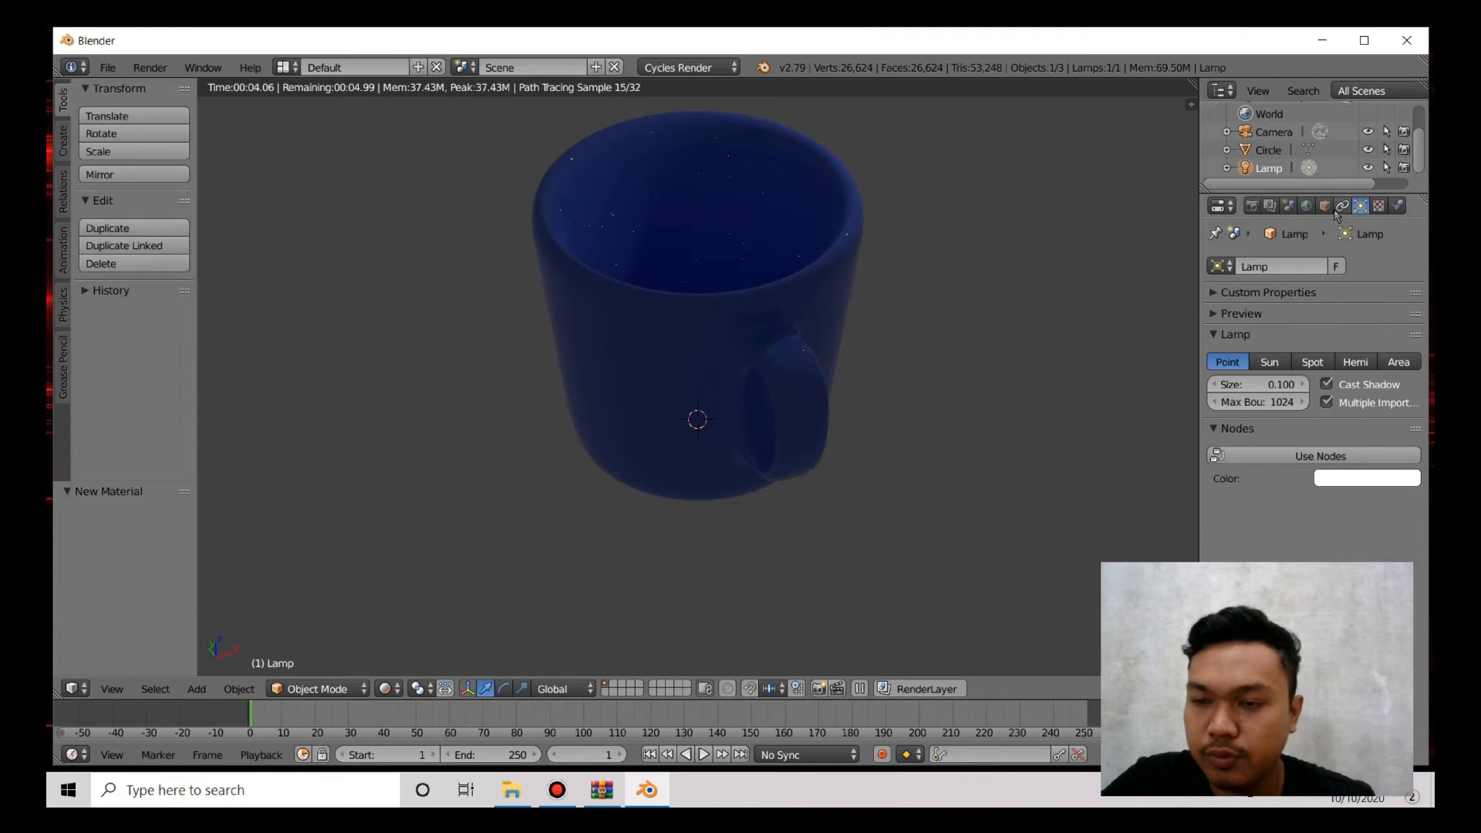
left_click(1275, 385)
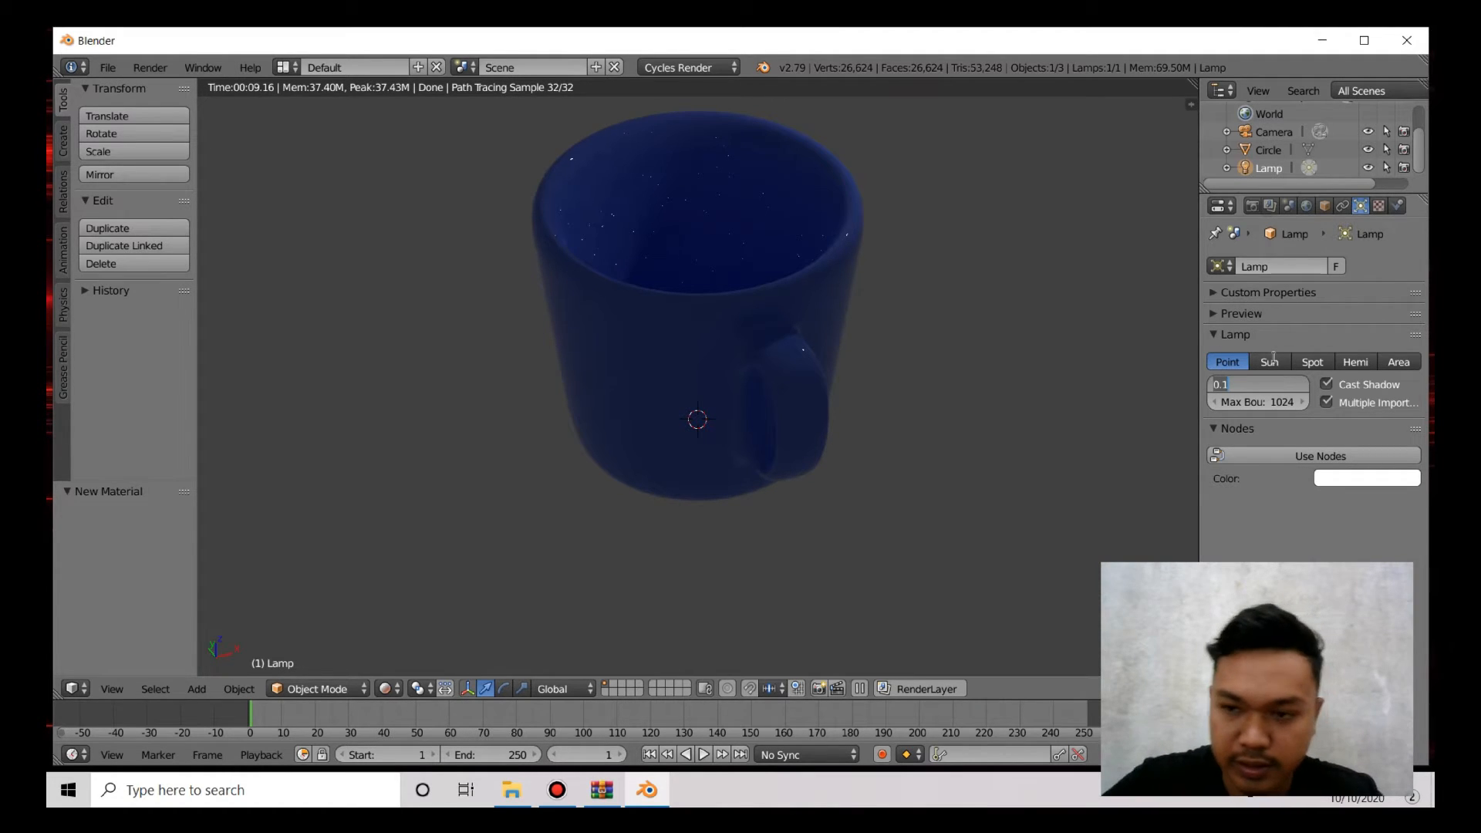
type("5")
key("Return")
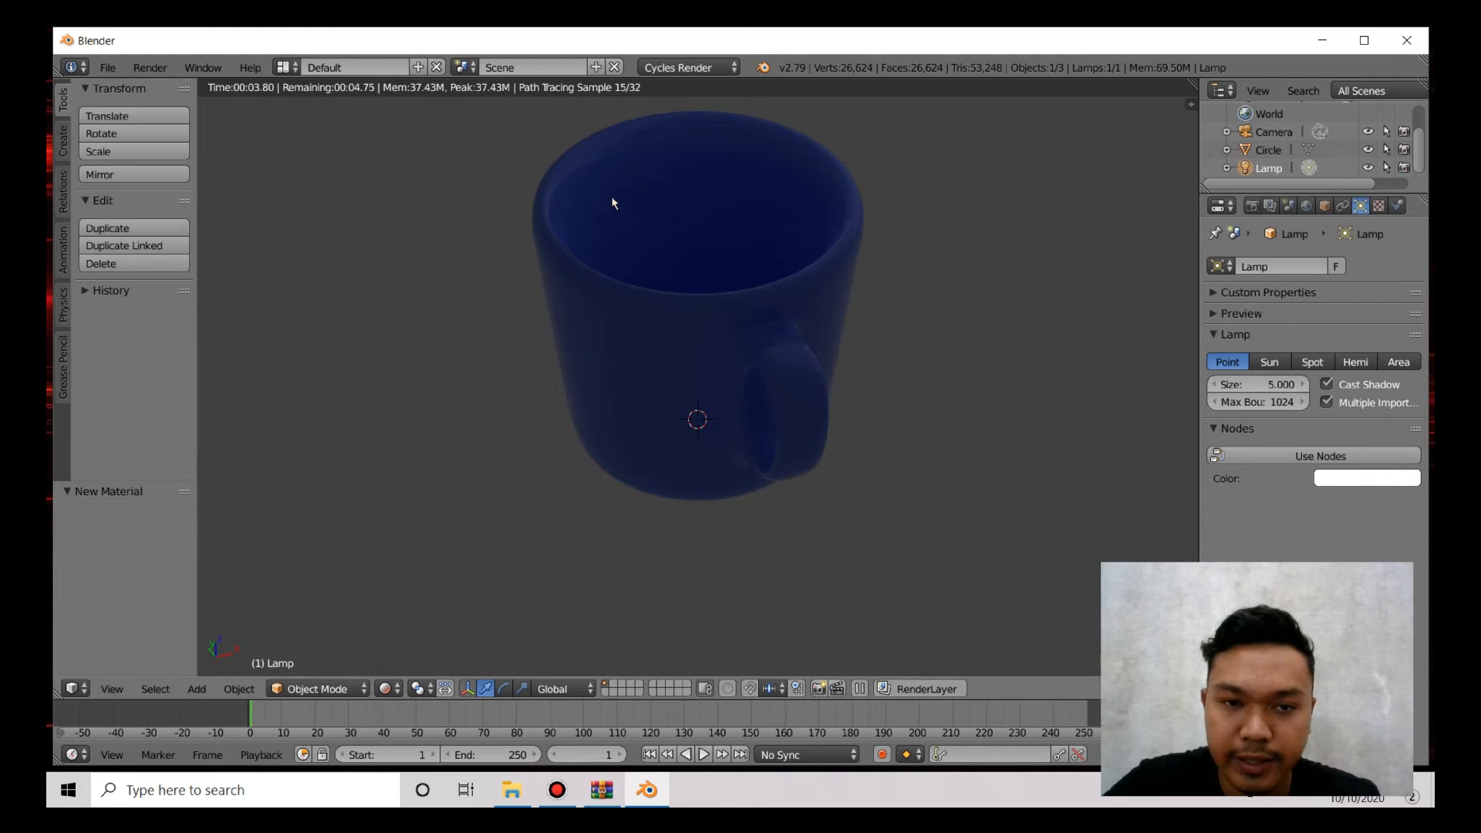
Step: Enable nodes for the lamp, set its emission strength to 7000, and inspect the lit cup with its handle in profile
left_click(1309, 460)
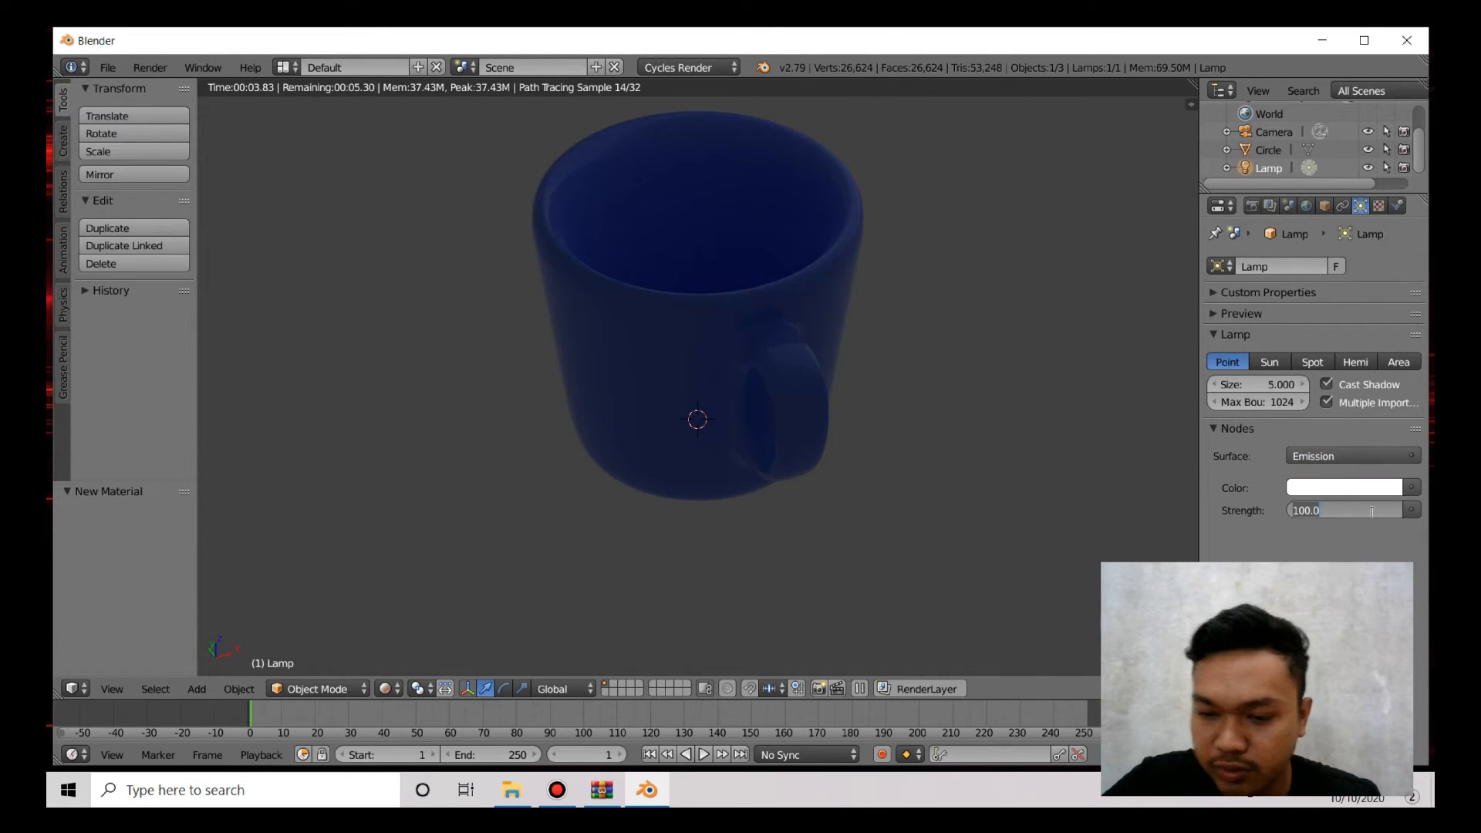
left_click(1374, 510)
type("700")
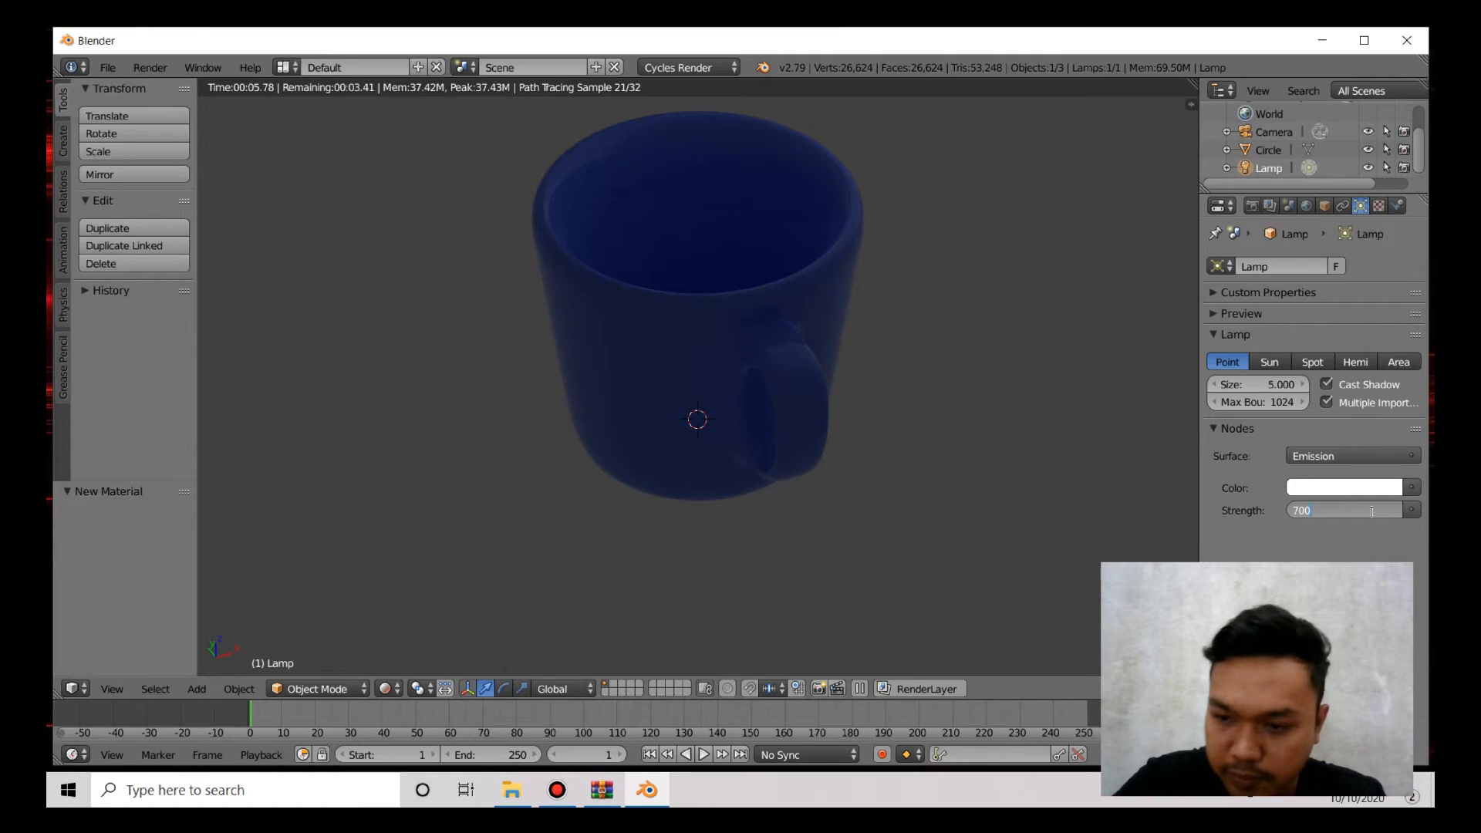
type("0")
key("Return")
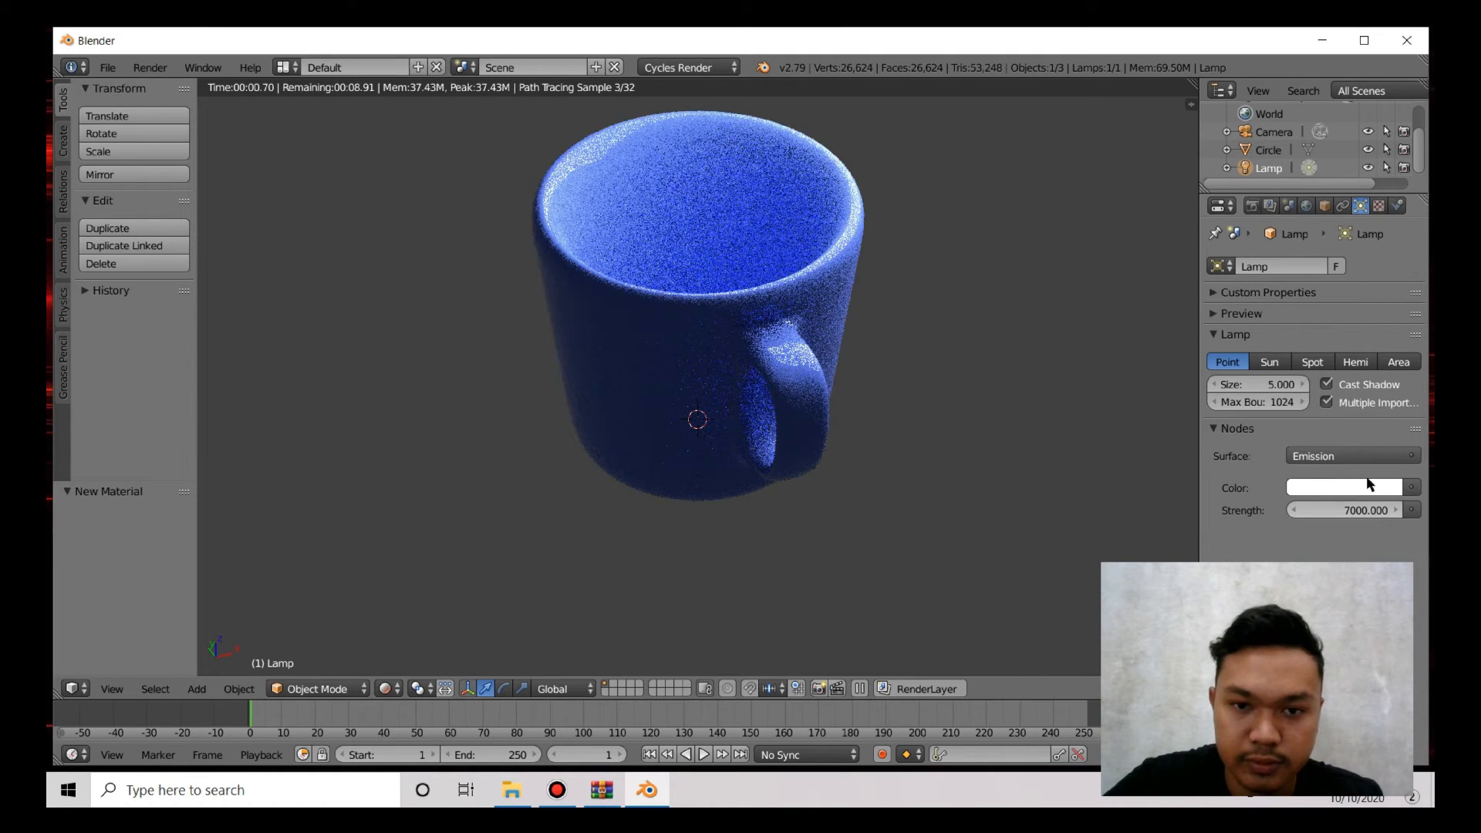
middle_click_drag(1041, 468, 769, 463)
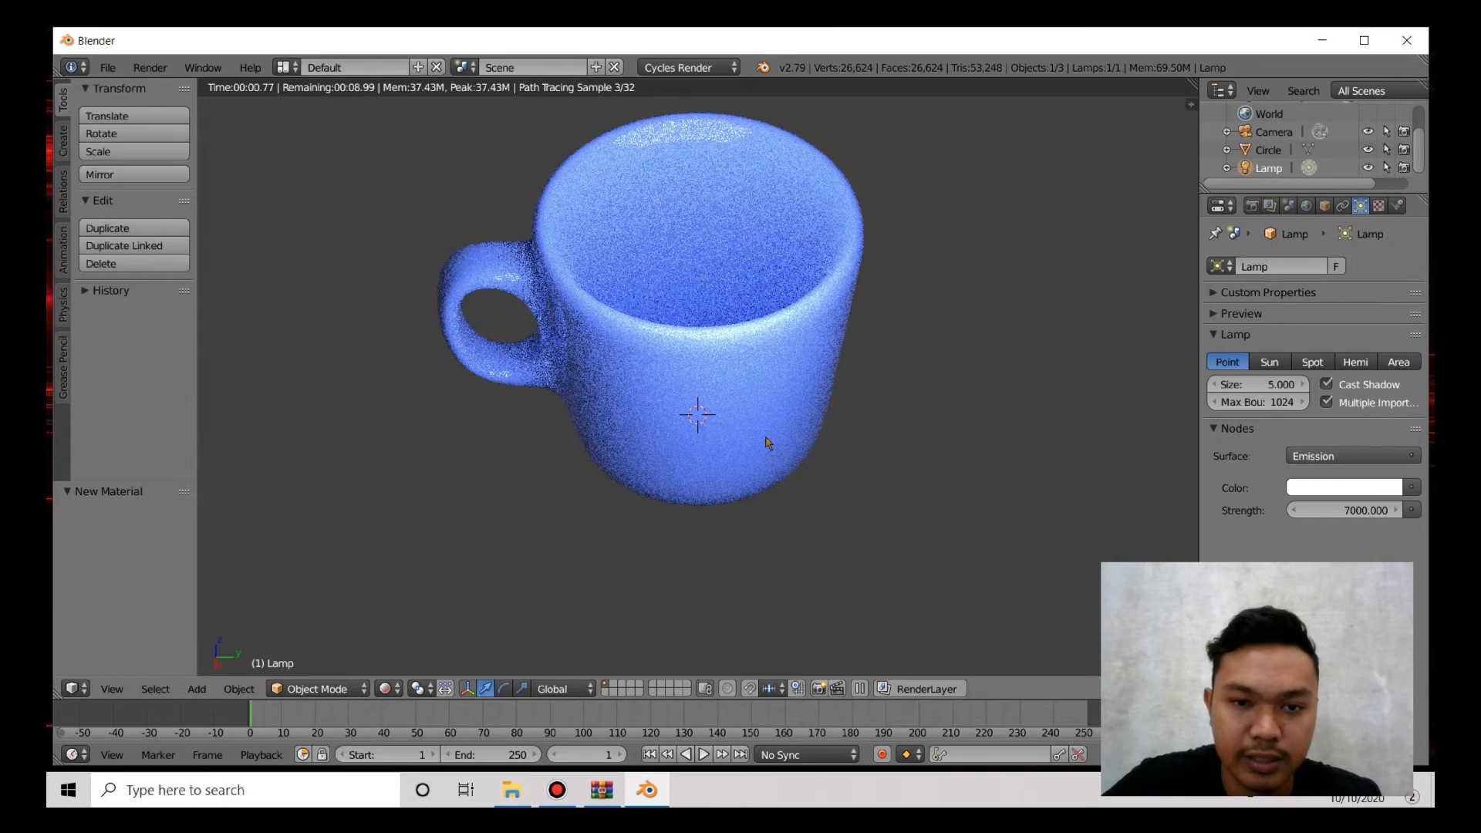
middle_click_drag(780, 402, 782, 378)
scroll(782, 377, "down", 1)
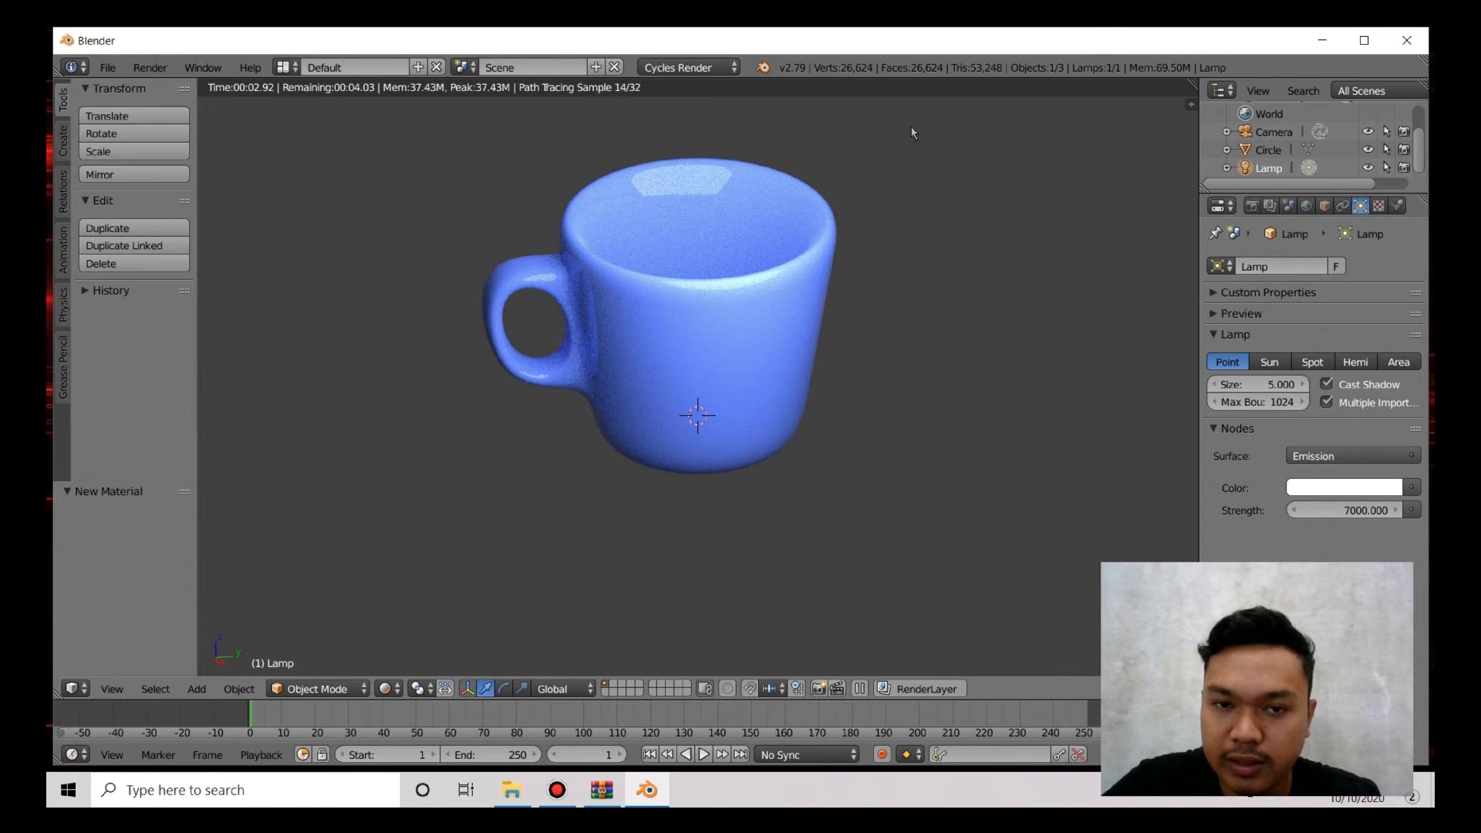
Step: Turn on Lock Camera to View in the 3D view properties and hide those properties again
left_click(1191, 105)
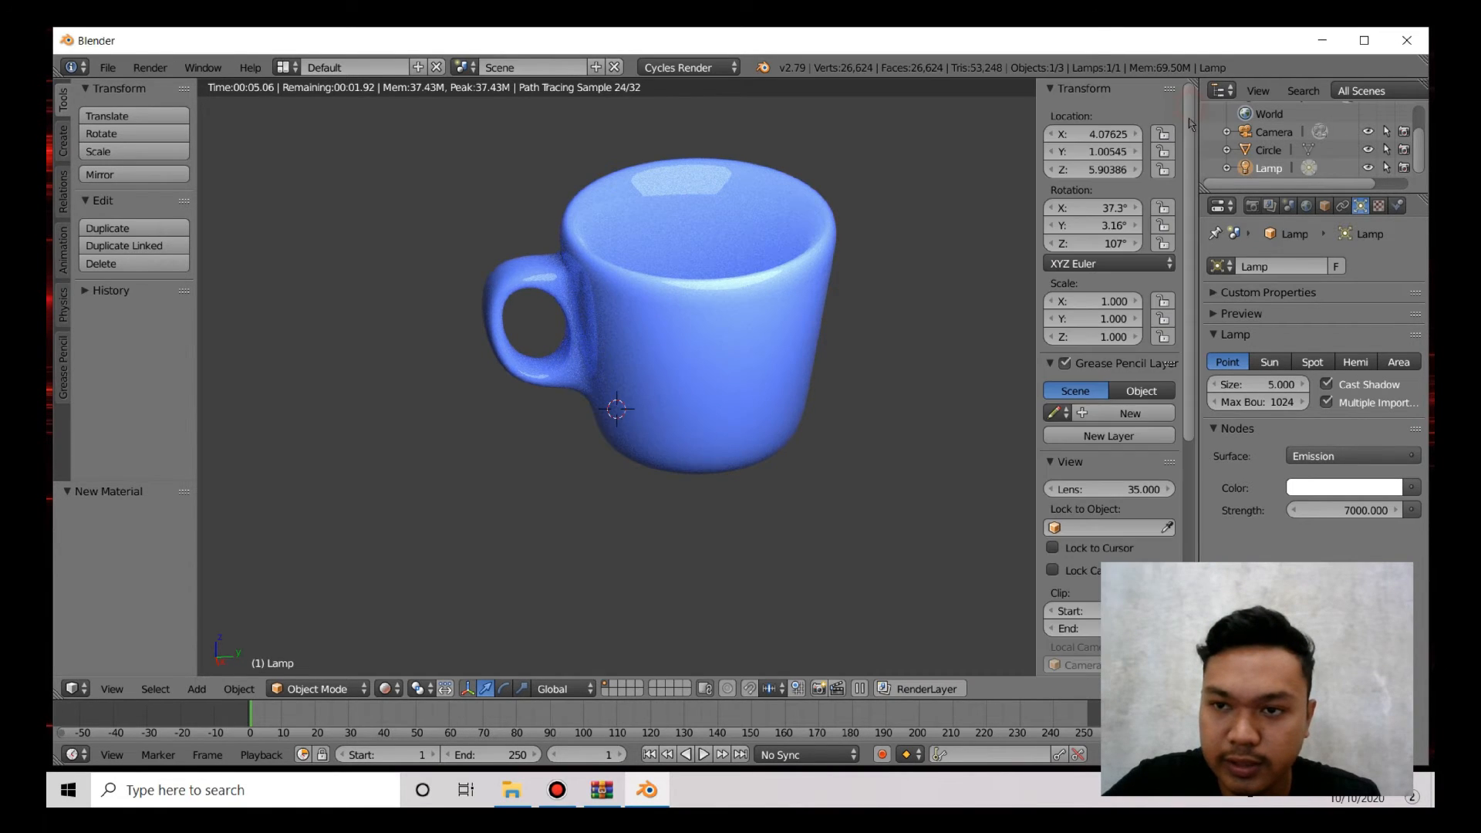
scroll(1114, 421, "down", 2)
scroll(1114, 421, "down", 2)
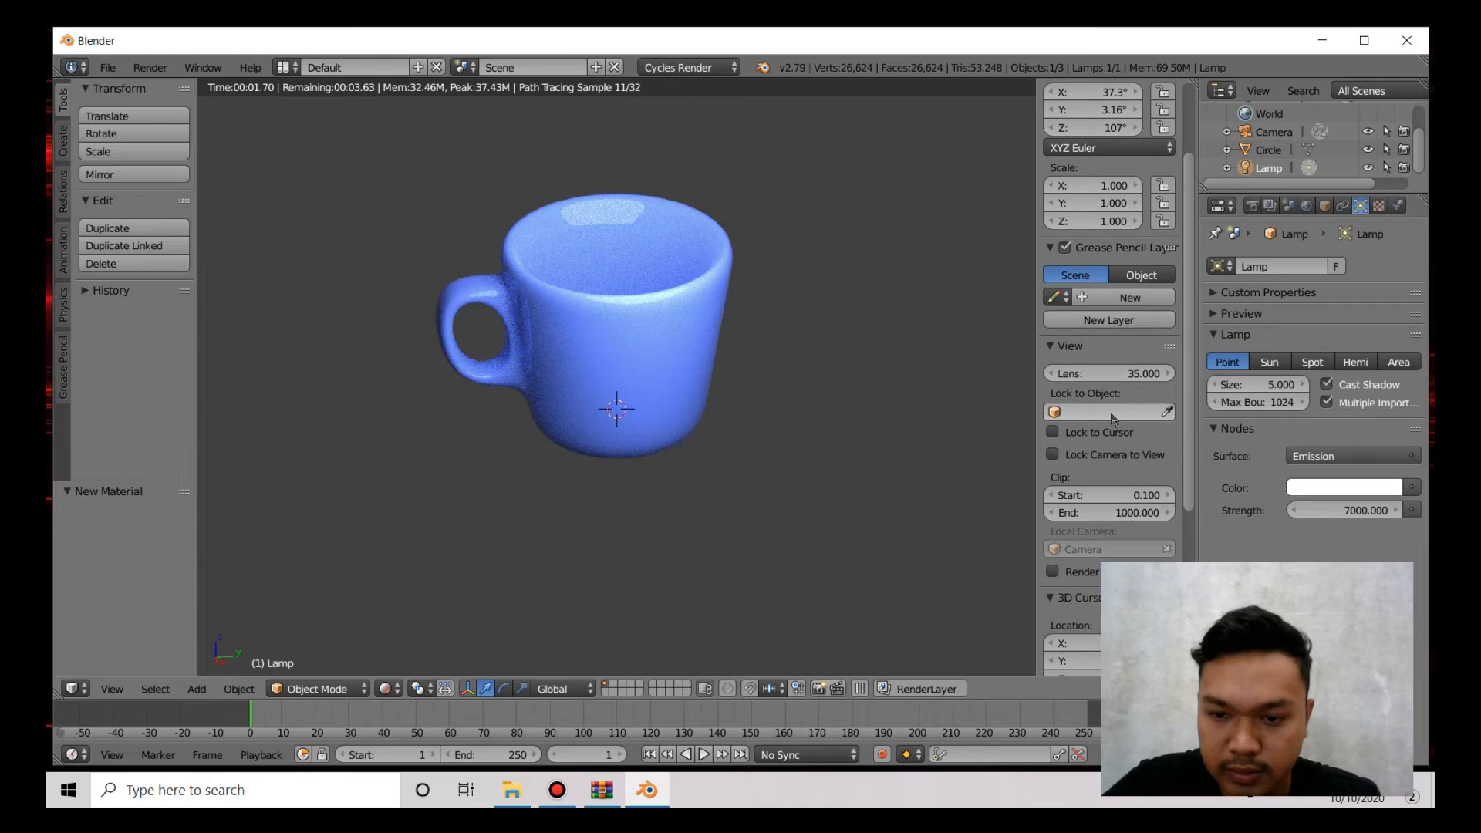
scroll(1103, 424, "down", 1)
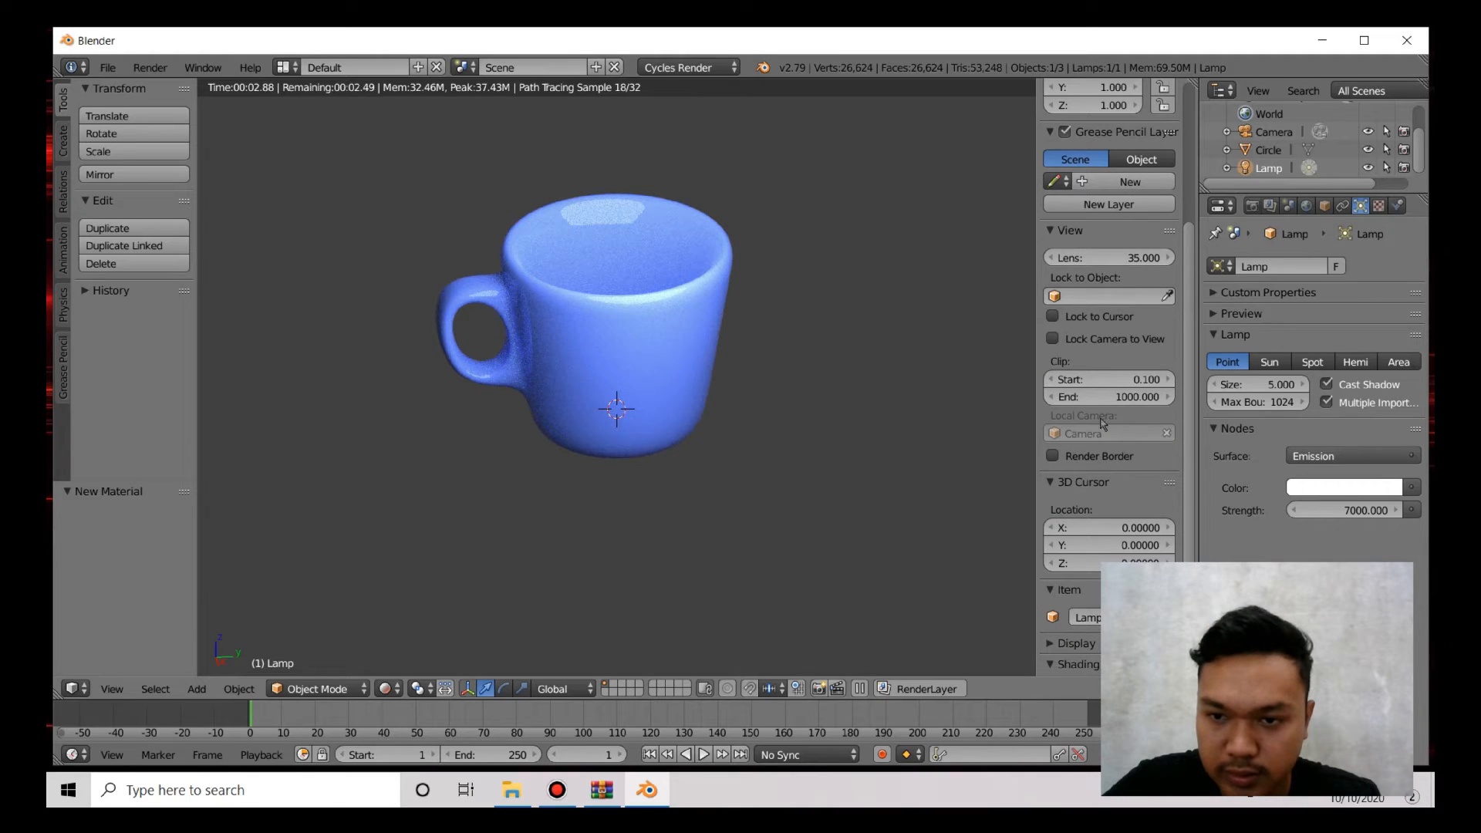
left_click(1052, 339)
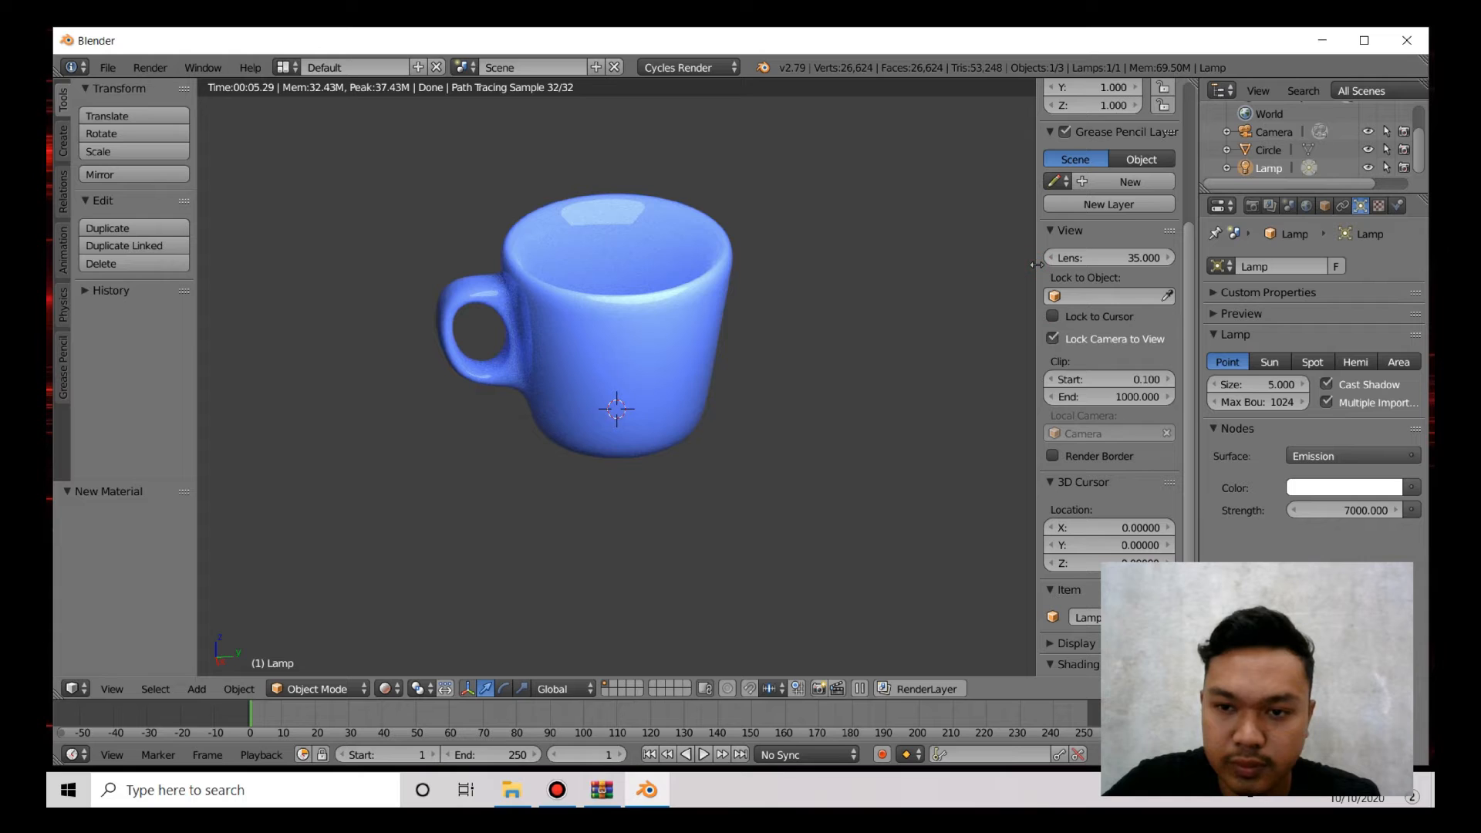
left_click_drag(1037, 265, 1181, 262)
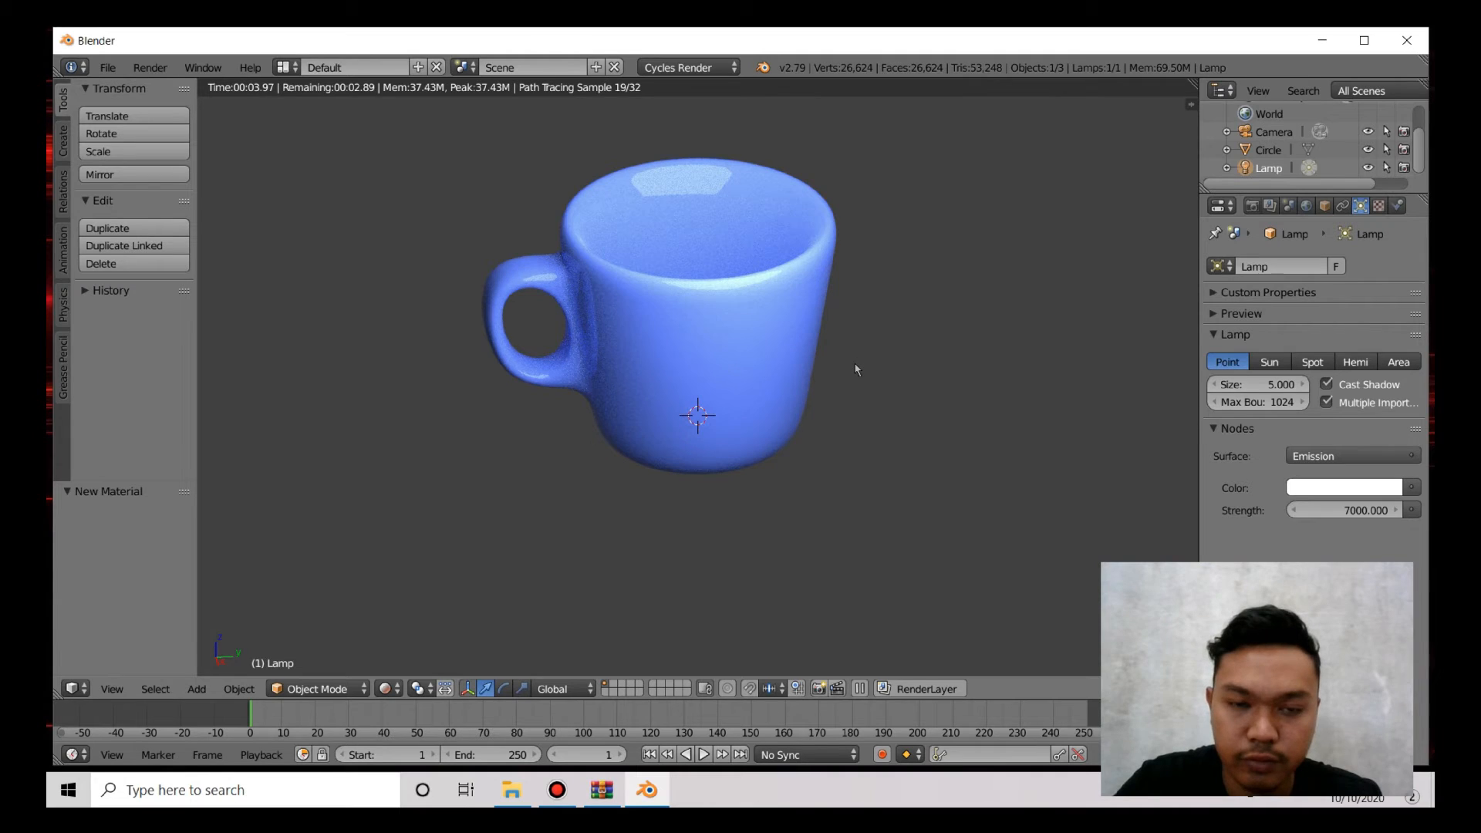
Step: Shift the camera so the cup's rim sits inside the upper edge of the camera frame, and leave the camera view
key("KP_0")
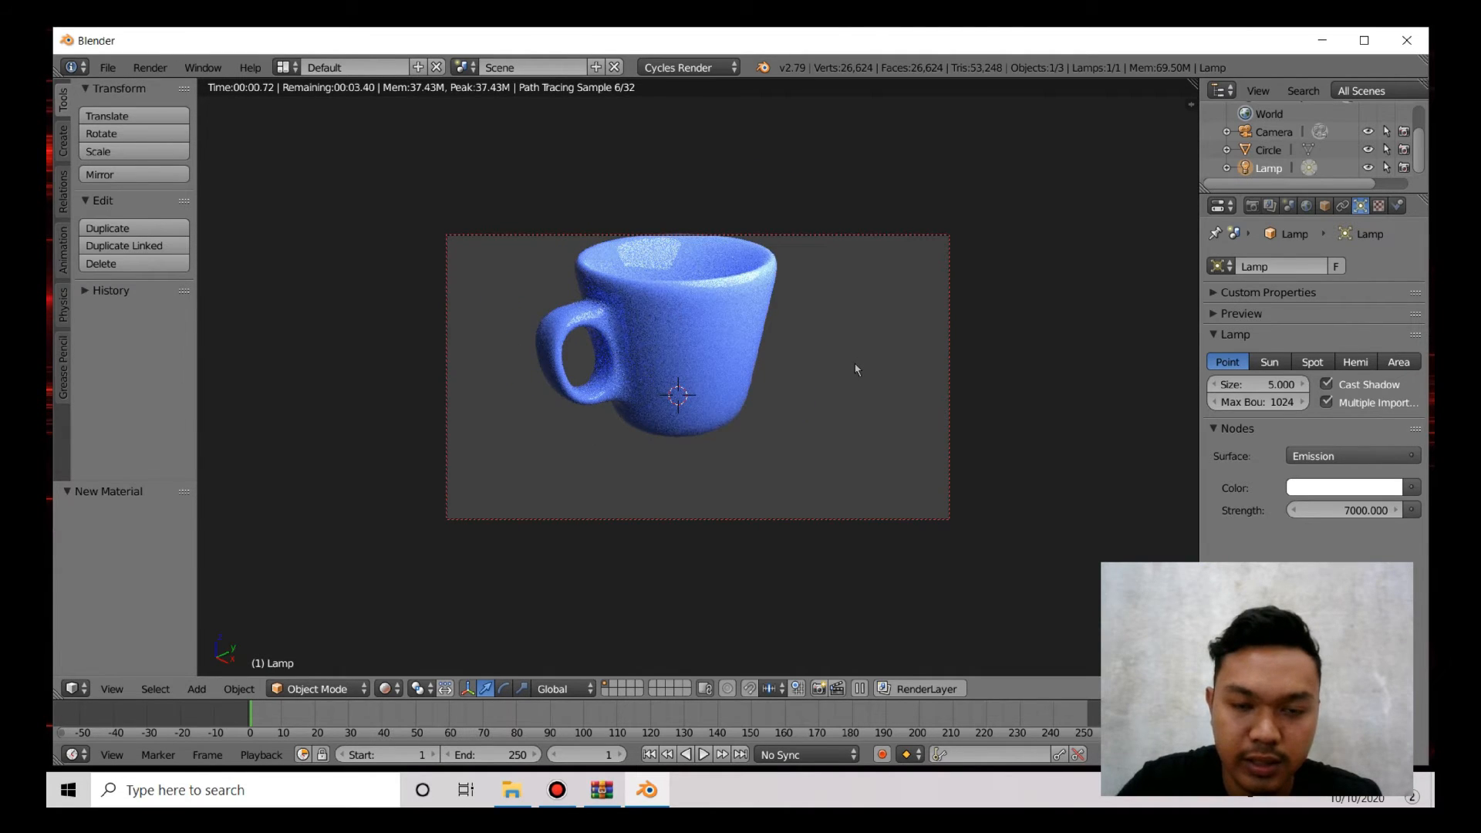
scroll(629, 343, "up", 1)
scroll(630, 343, "down", 1)
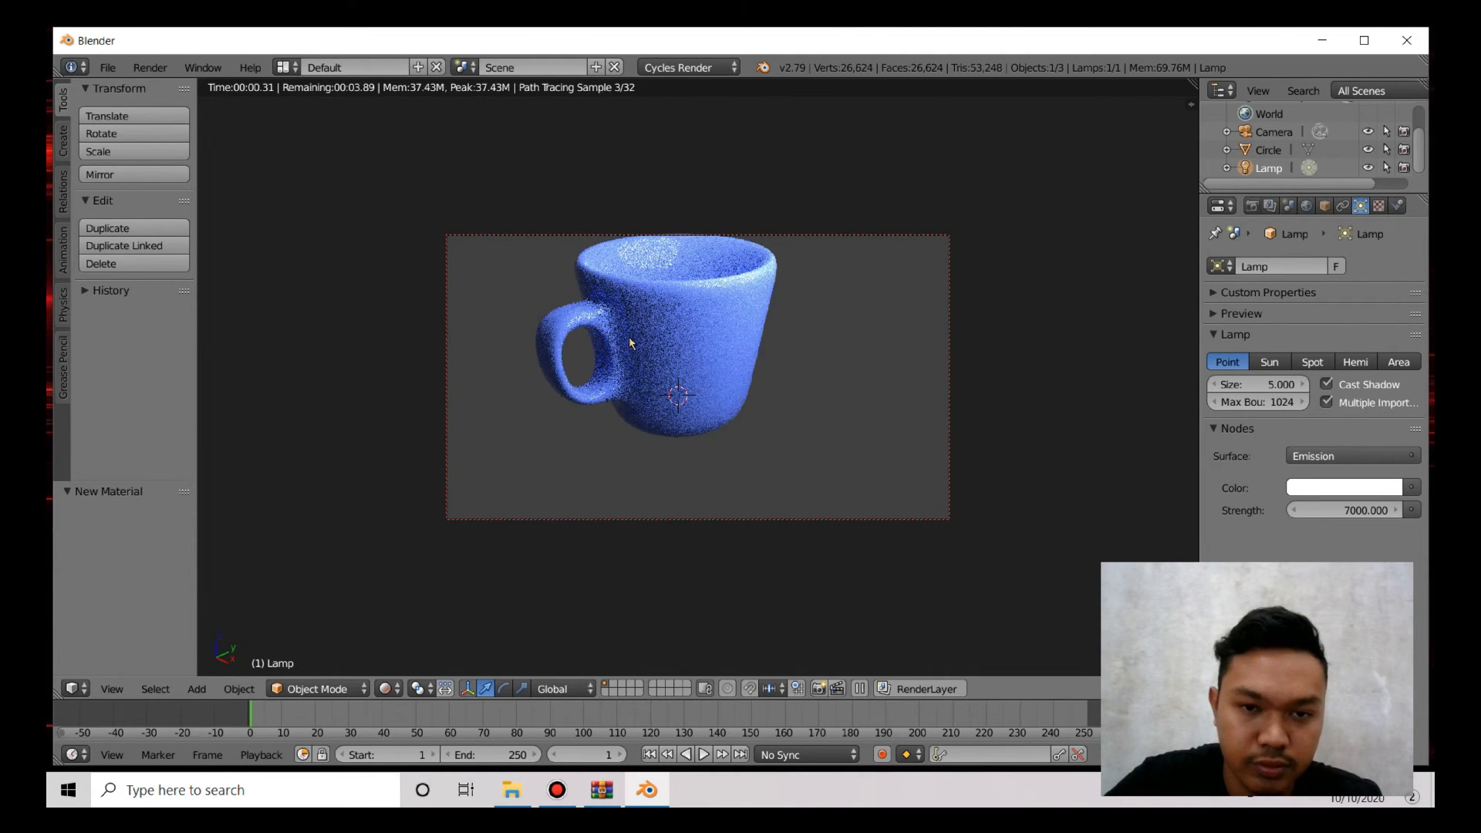
scroll(629, 344, "up", 1, "shift")
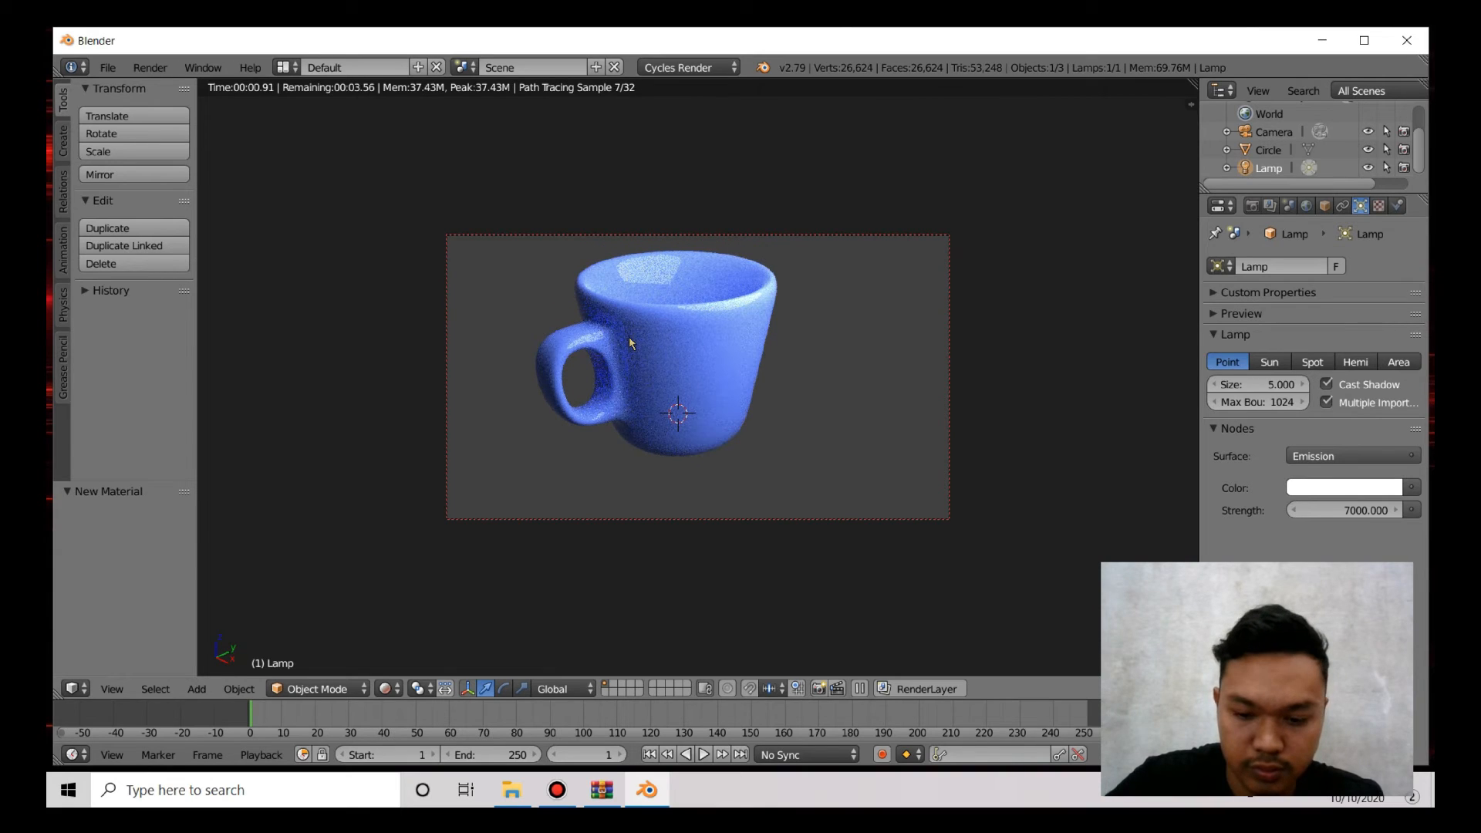
key("KP_0")
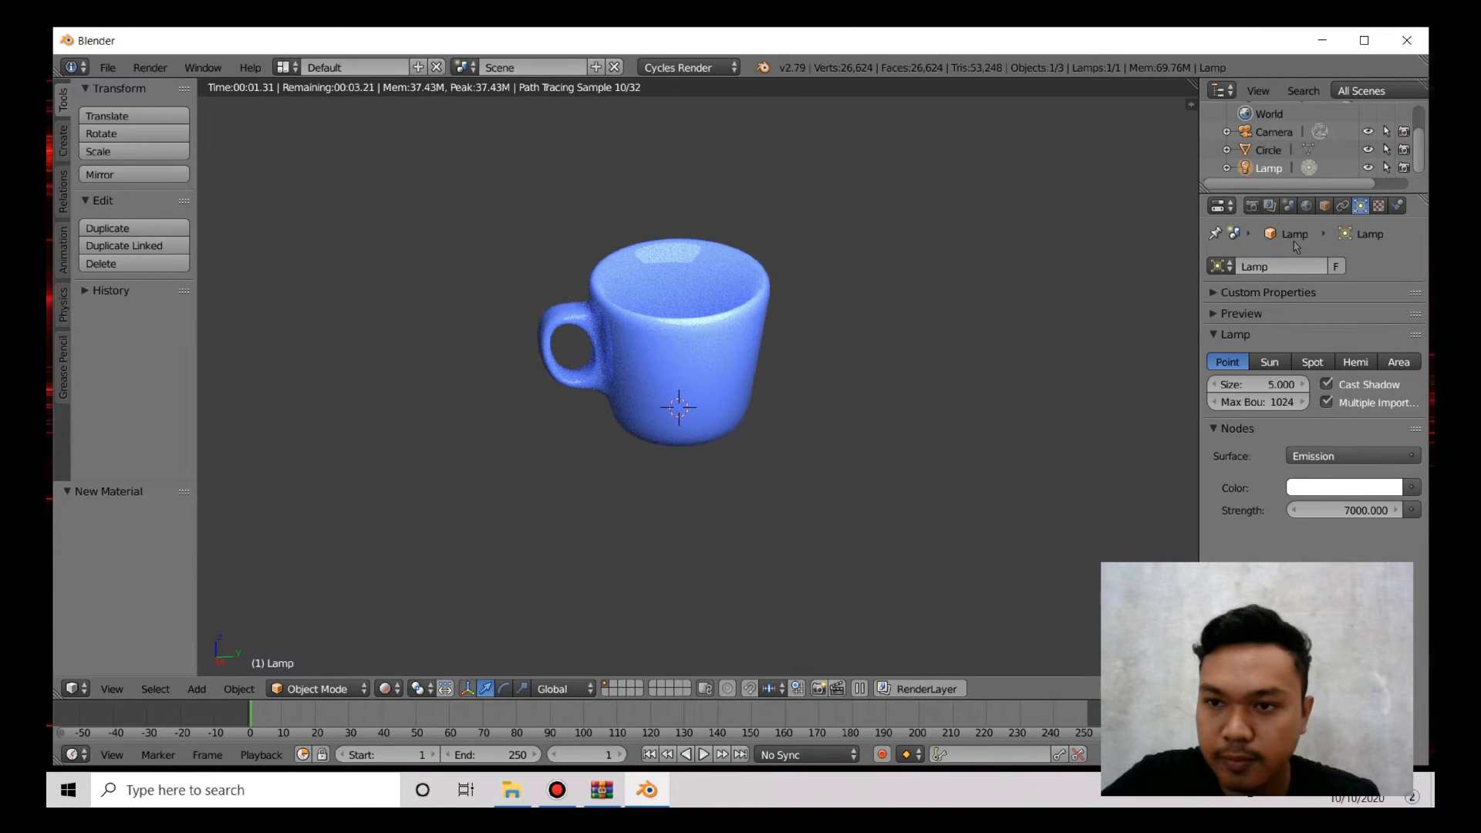
Step: Set the render resolution percentage to 100% in the render settings
left_click(1253, 206)
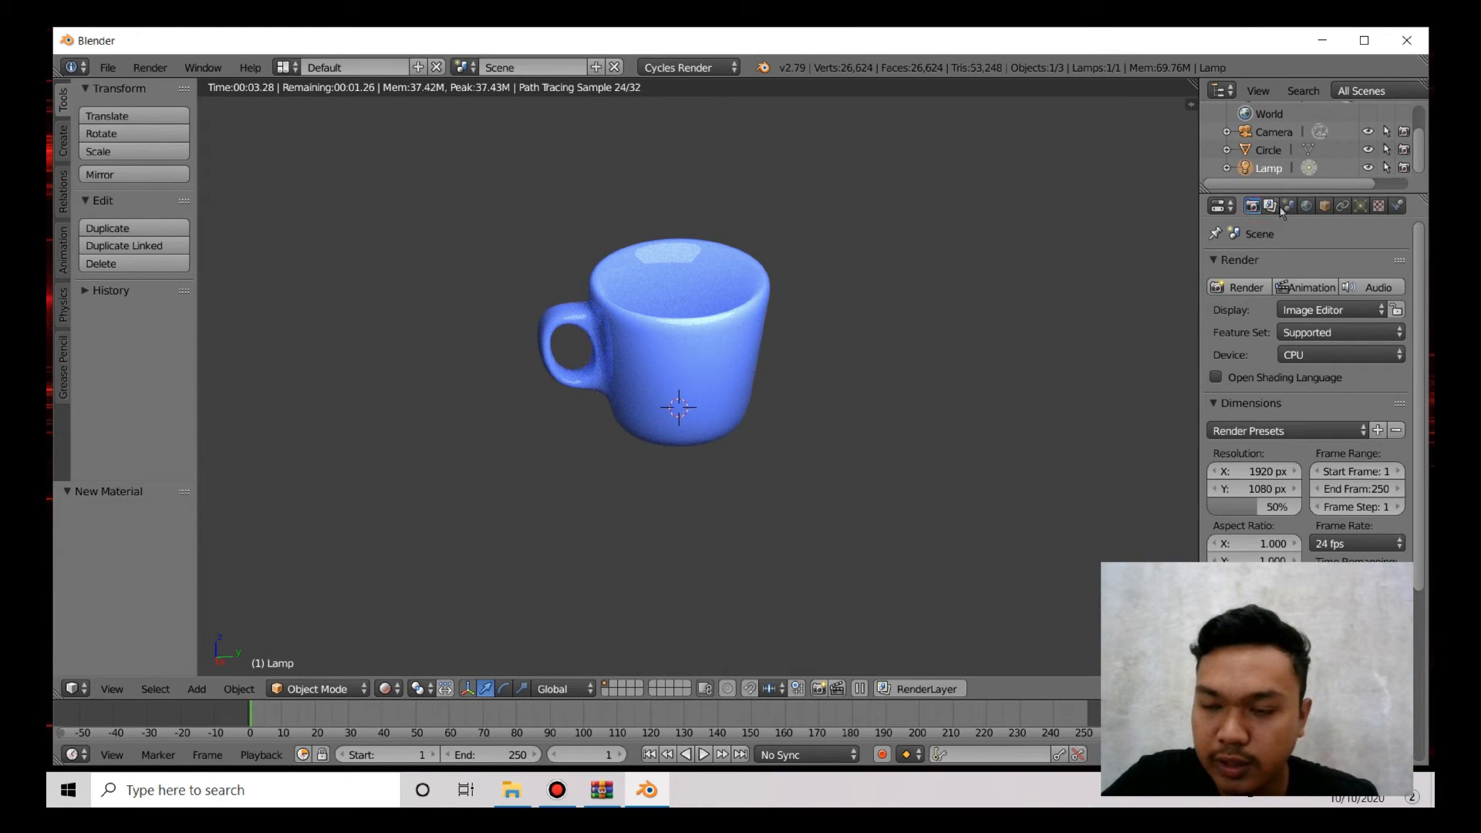
left_click(1260, 507)
type("100")
key("Return")
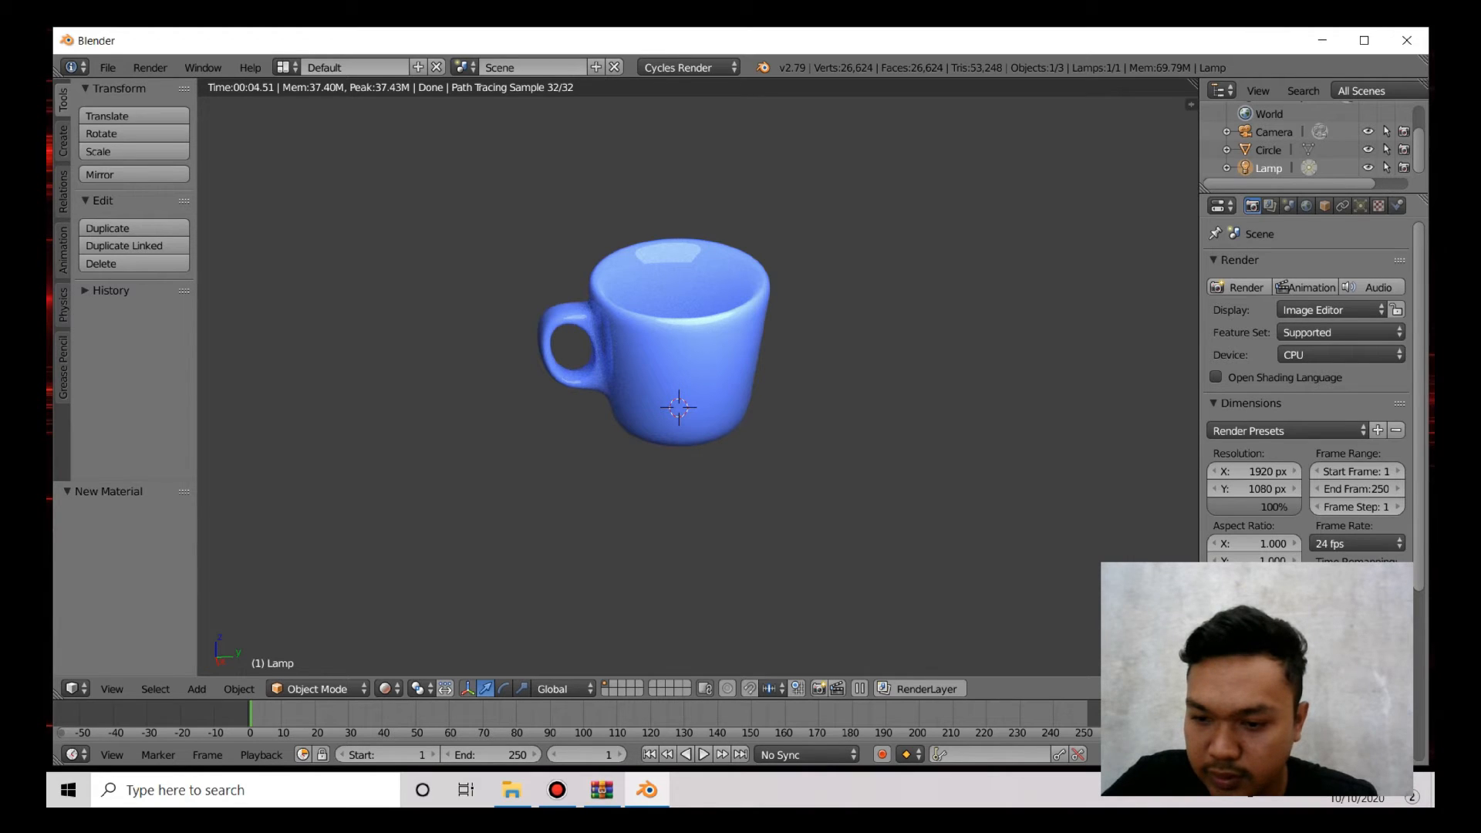
Step: Review the render output and render layer settings, and check the cup's framing through the camera
scroll(1308, 394, "down", 5)
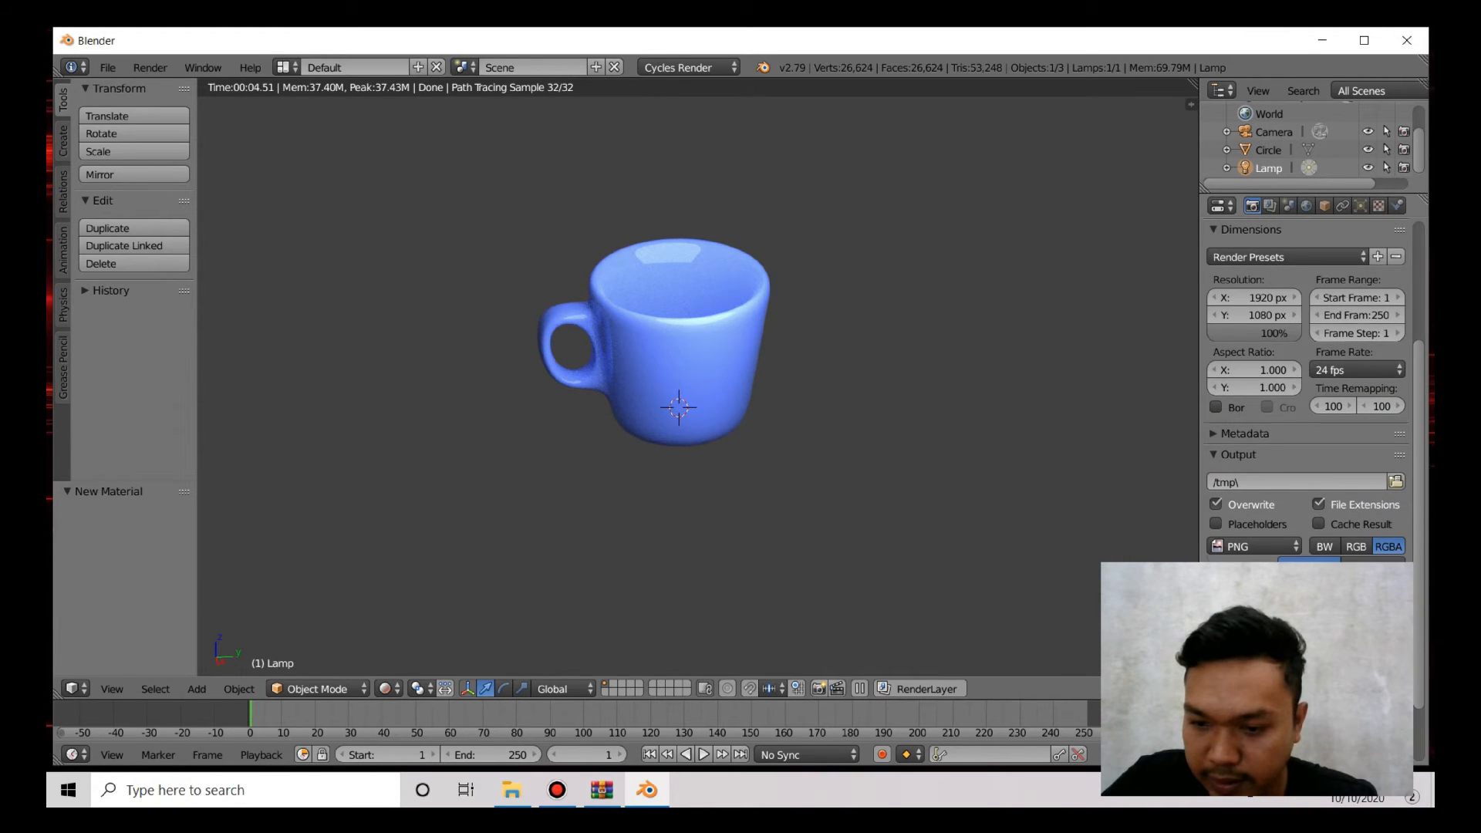
scroll(1308, 394, "down", 1)
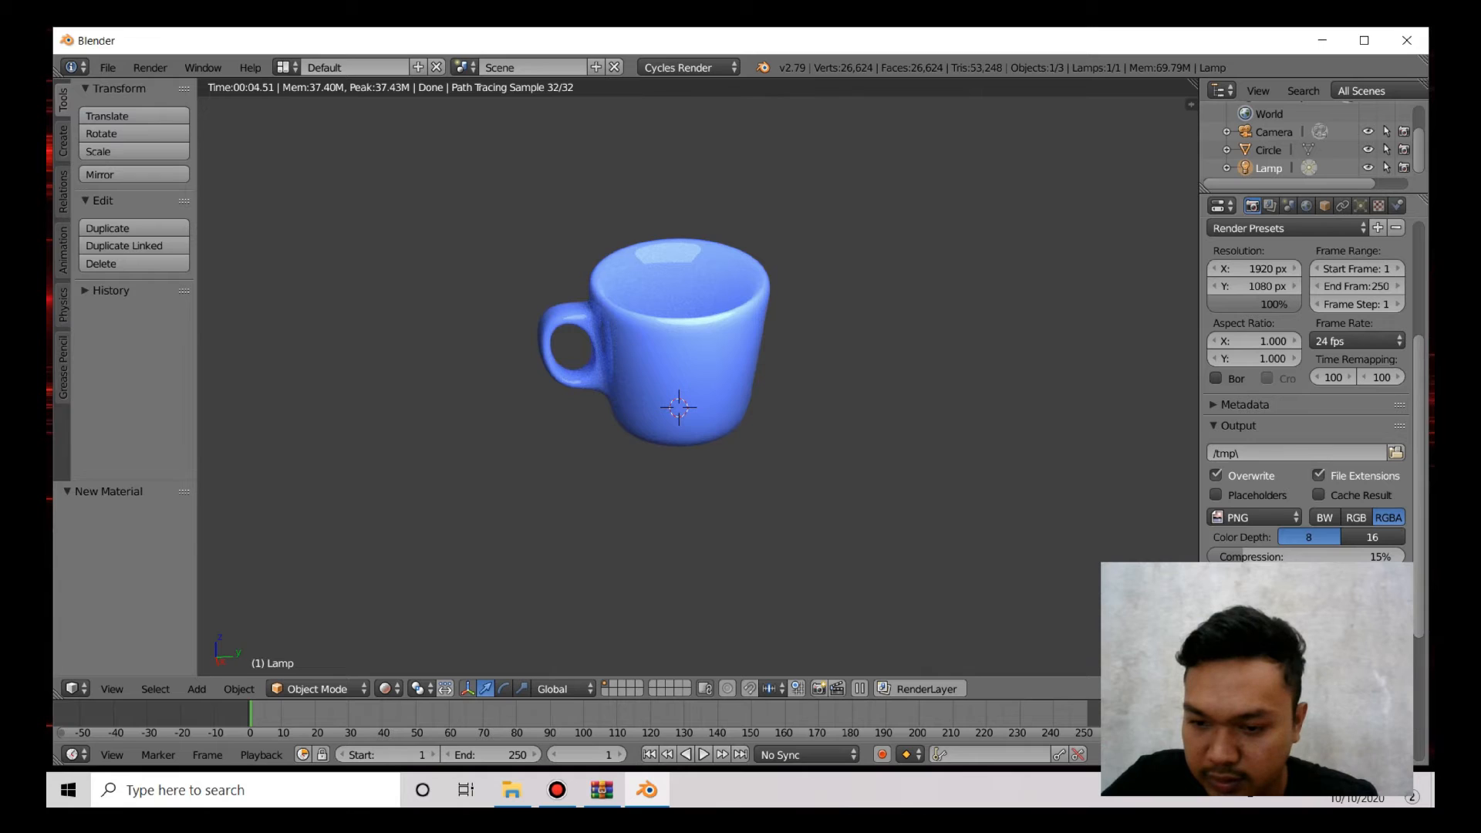
scroll(1308, 394, "down", 2)
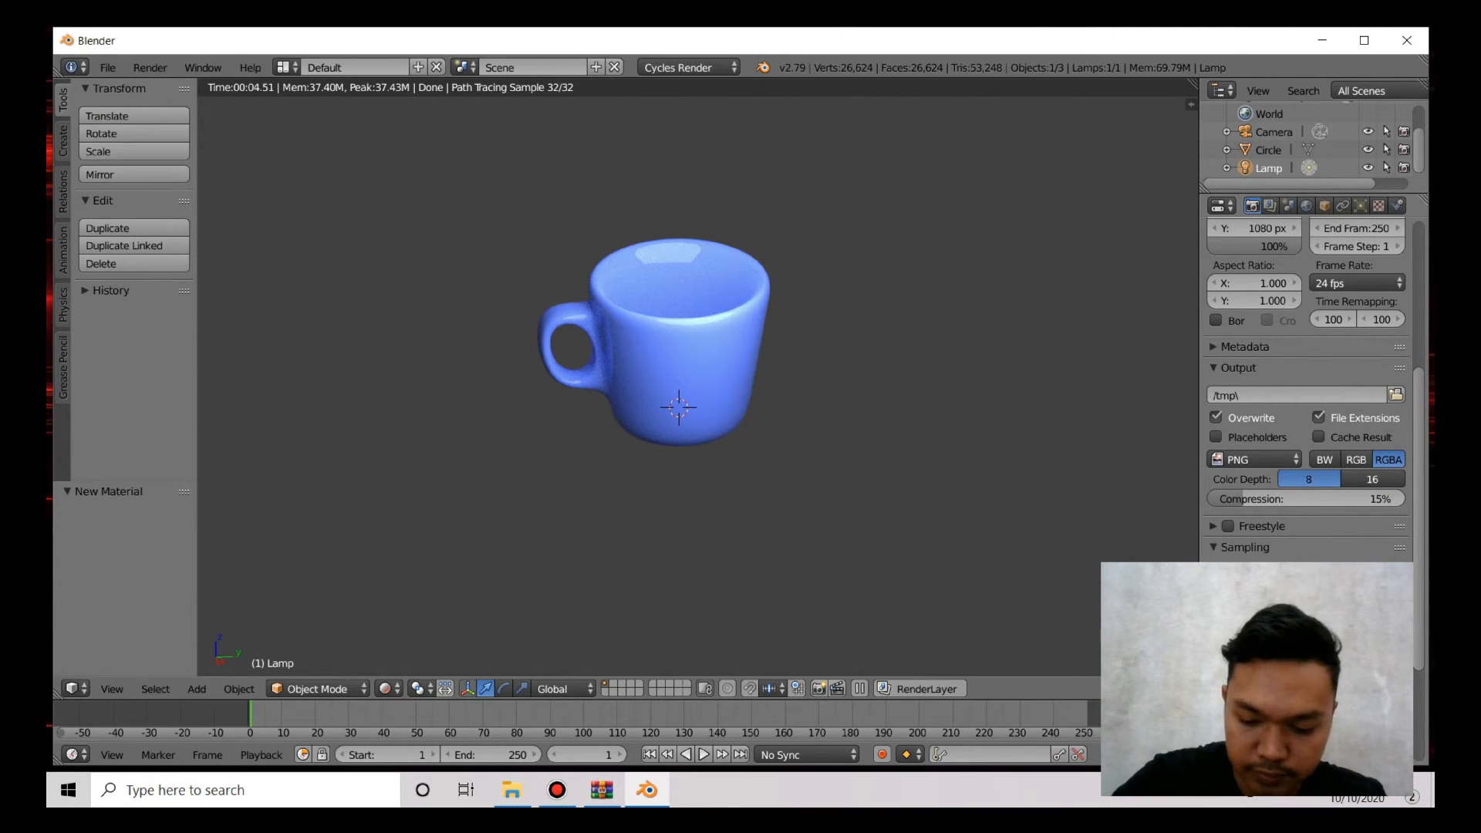
scroll(1308, 386, "up", 9)
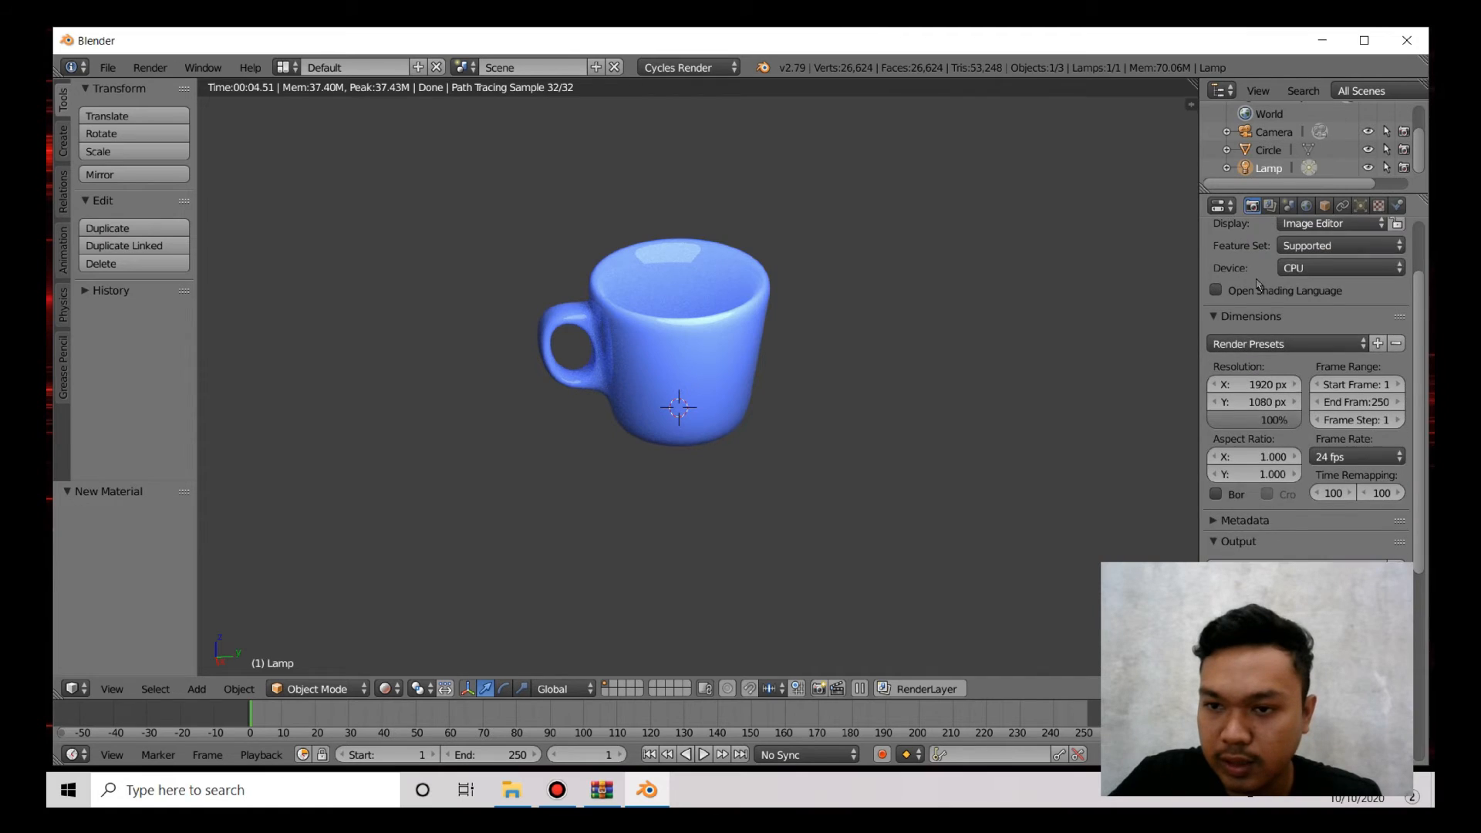
left_click(1269, 206)
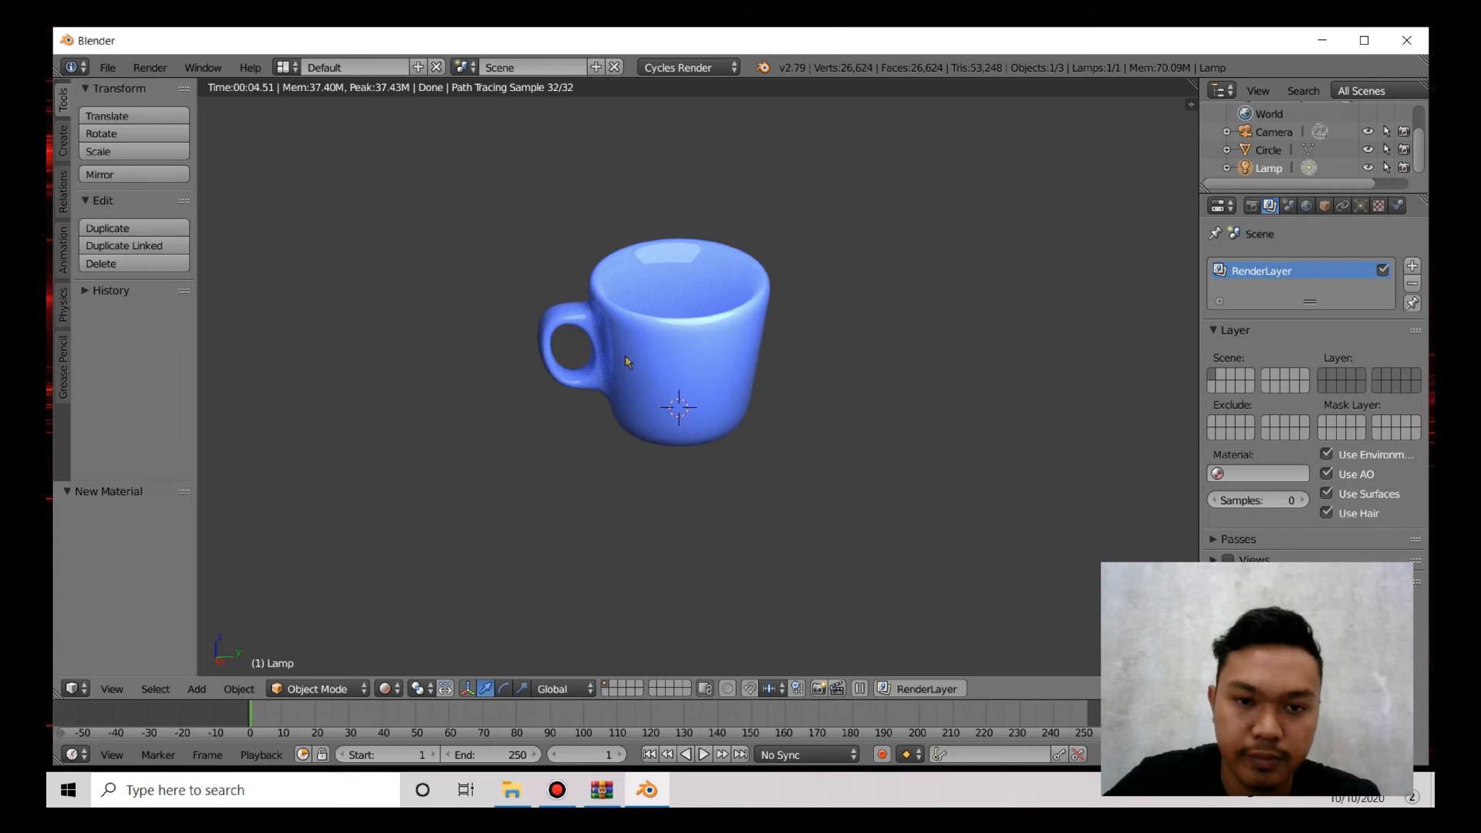
mouse_move(625, 355)
middle_mouse_down()
mouse_move(687, 407)
mouse_move(595, 433)
mouse_move(640, 336)
middle_mouse_up()
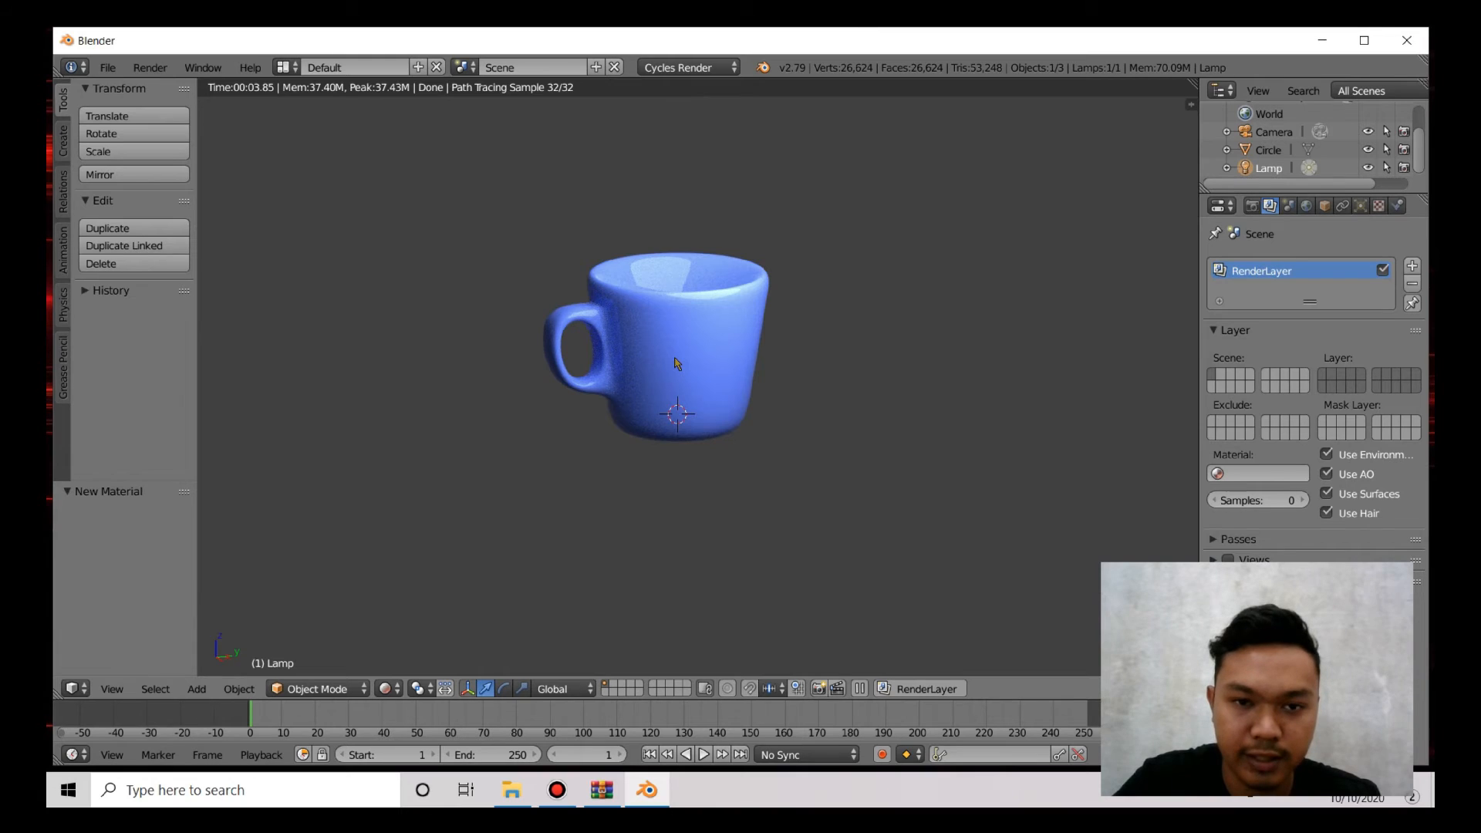
key("KP_0")
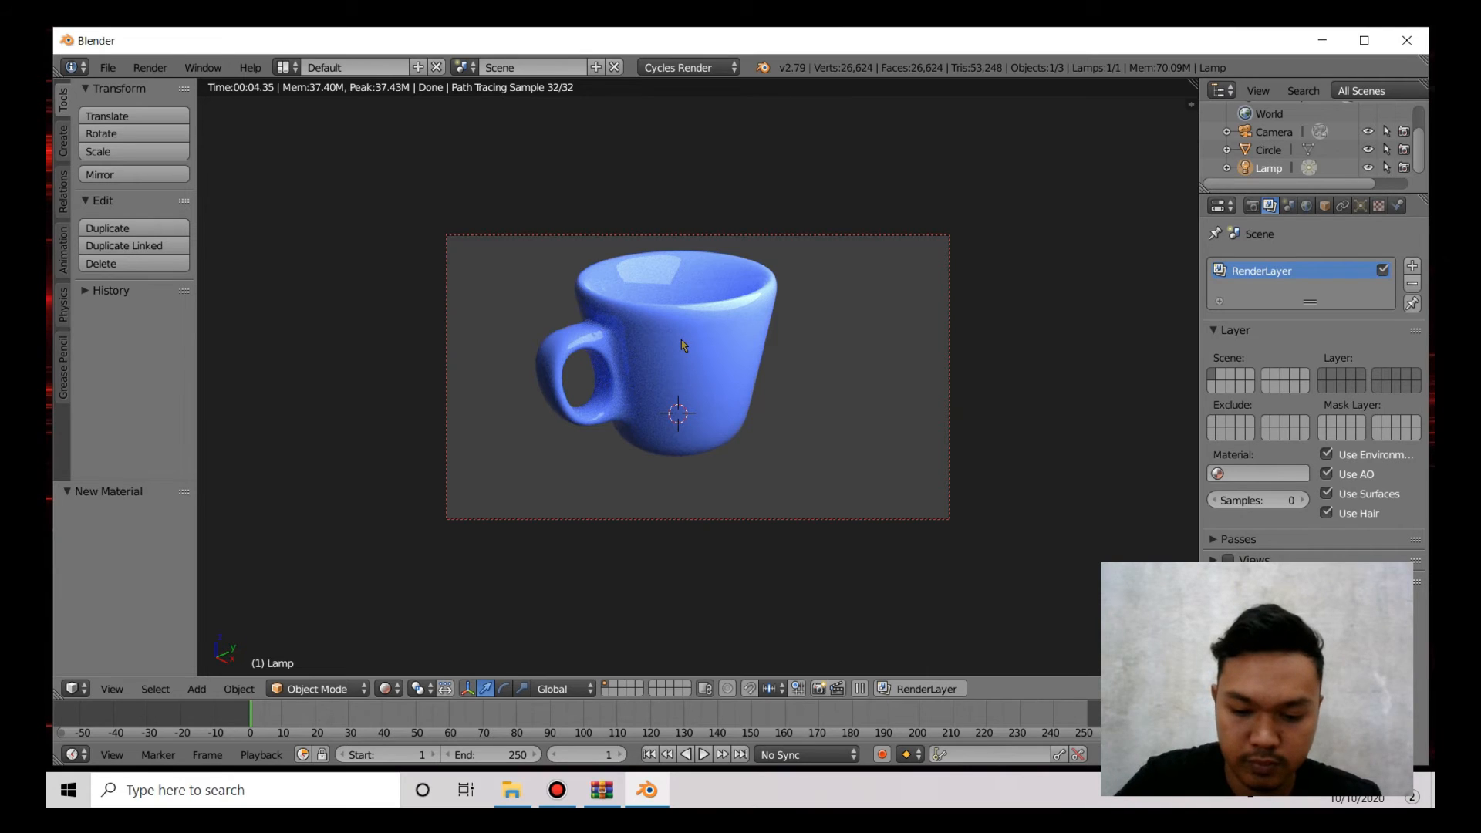
key("KP_0")
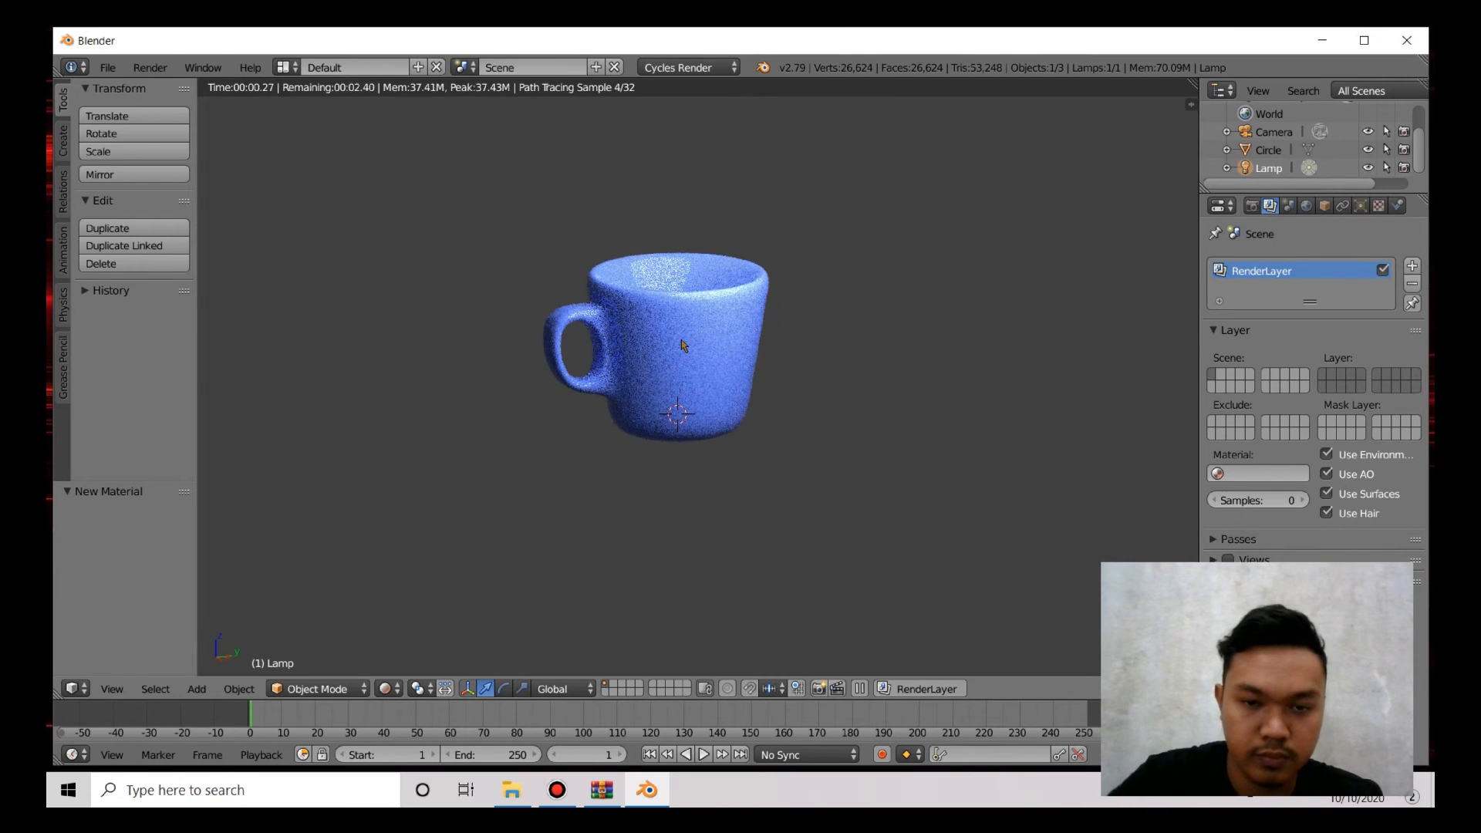
Step: Save the scene in the animasi folder as tutorialkopi.blend
left_click(108, 67)
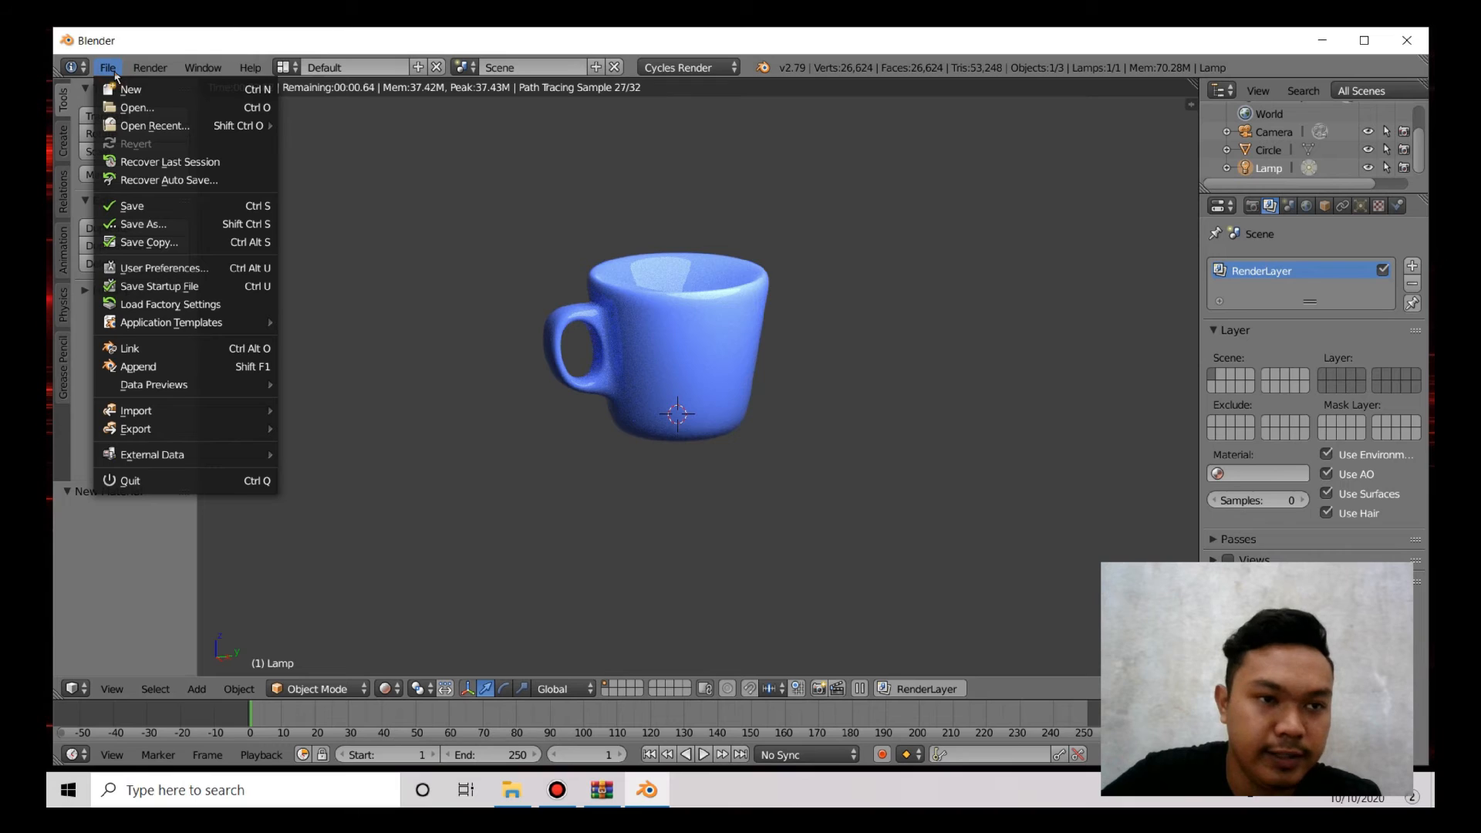
left_click(112, 66)
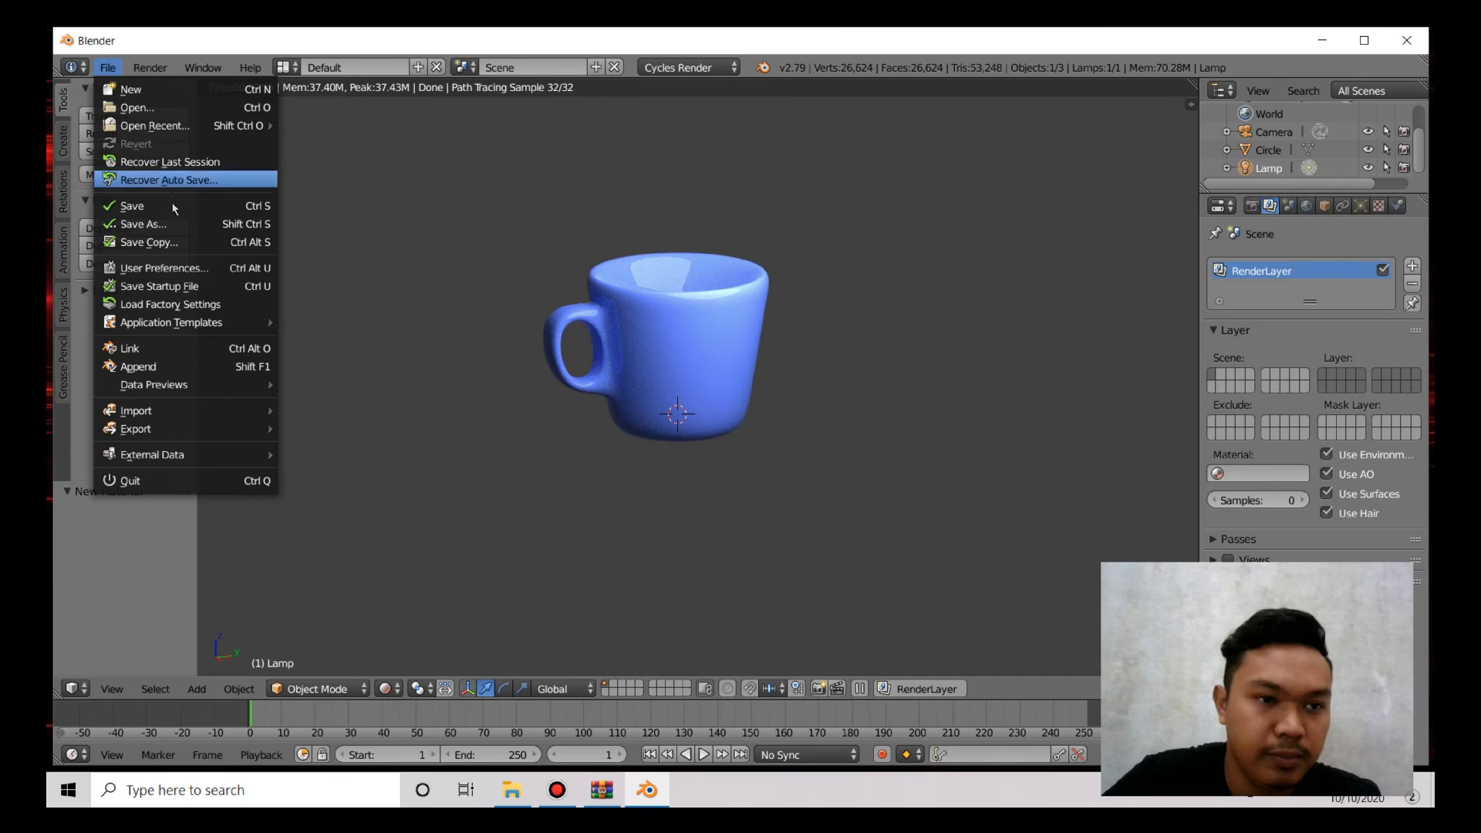
left_click(146, 224)
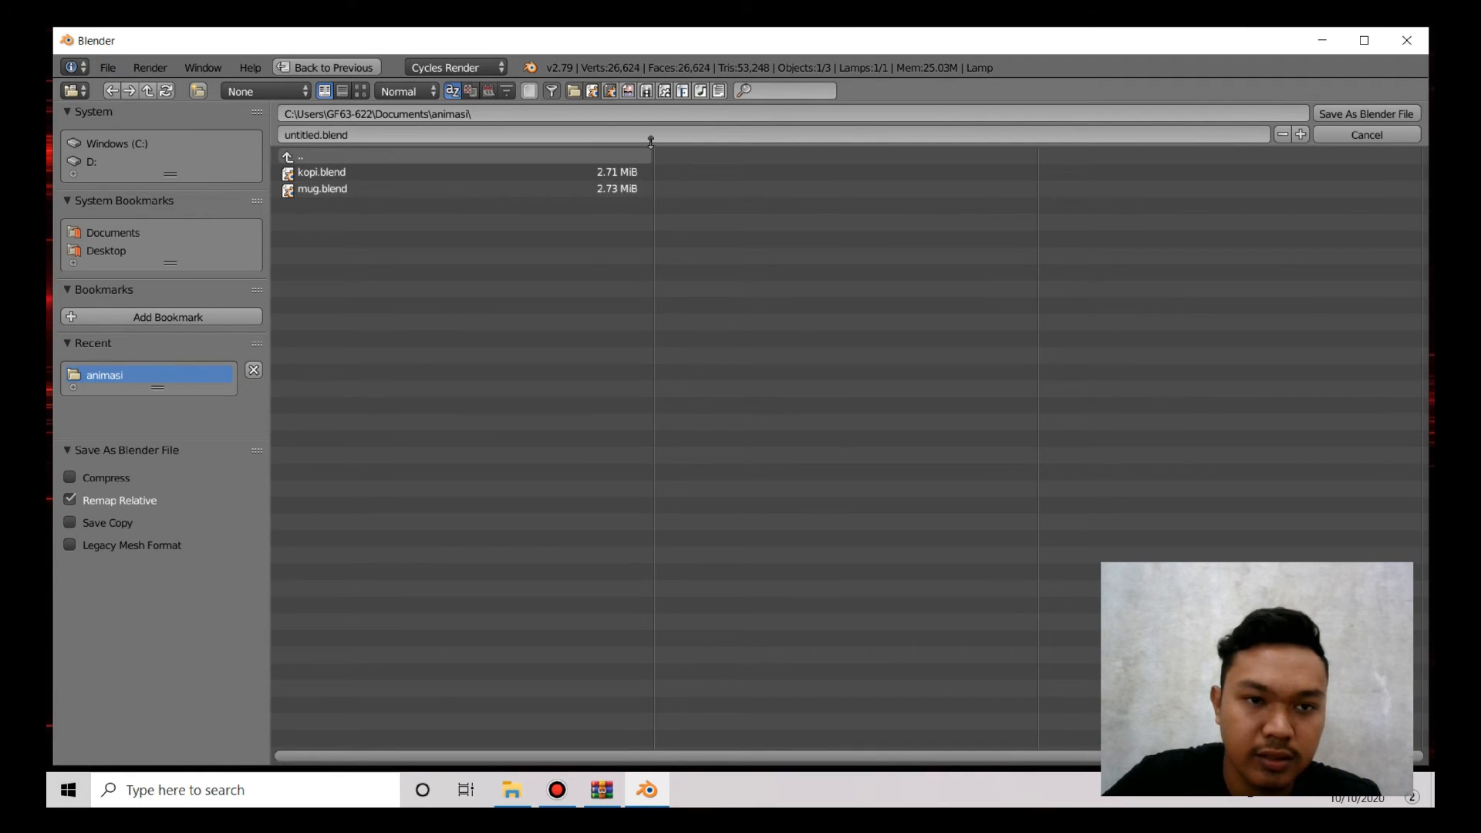
left_click(321, 136)
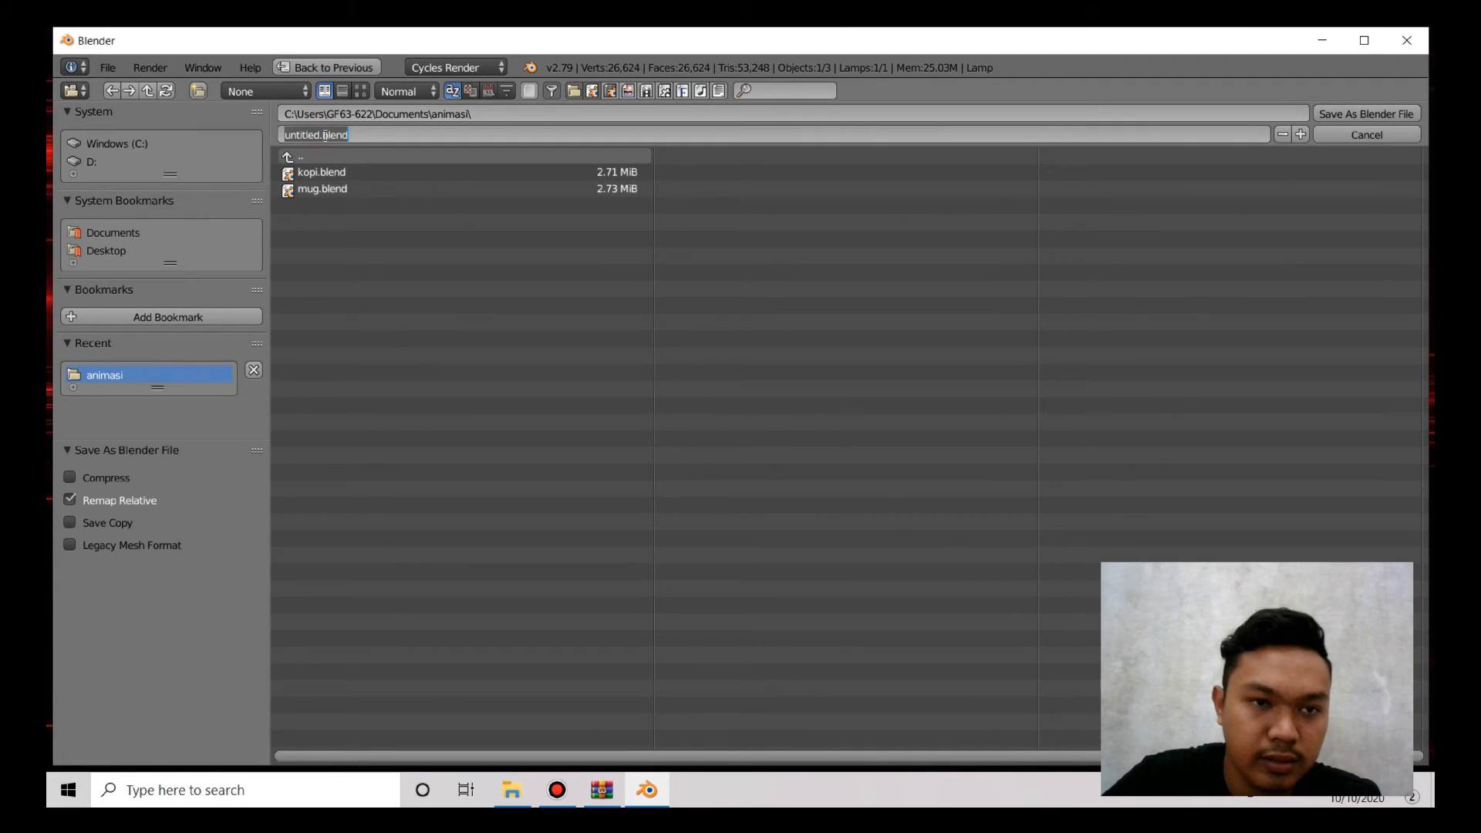
left_click(325, 135)
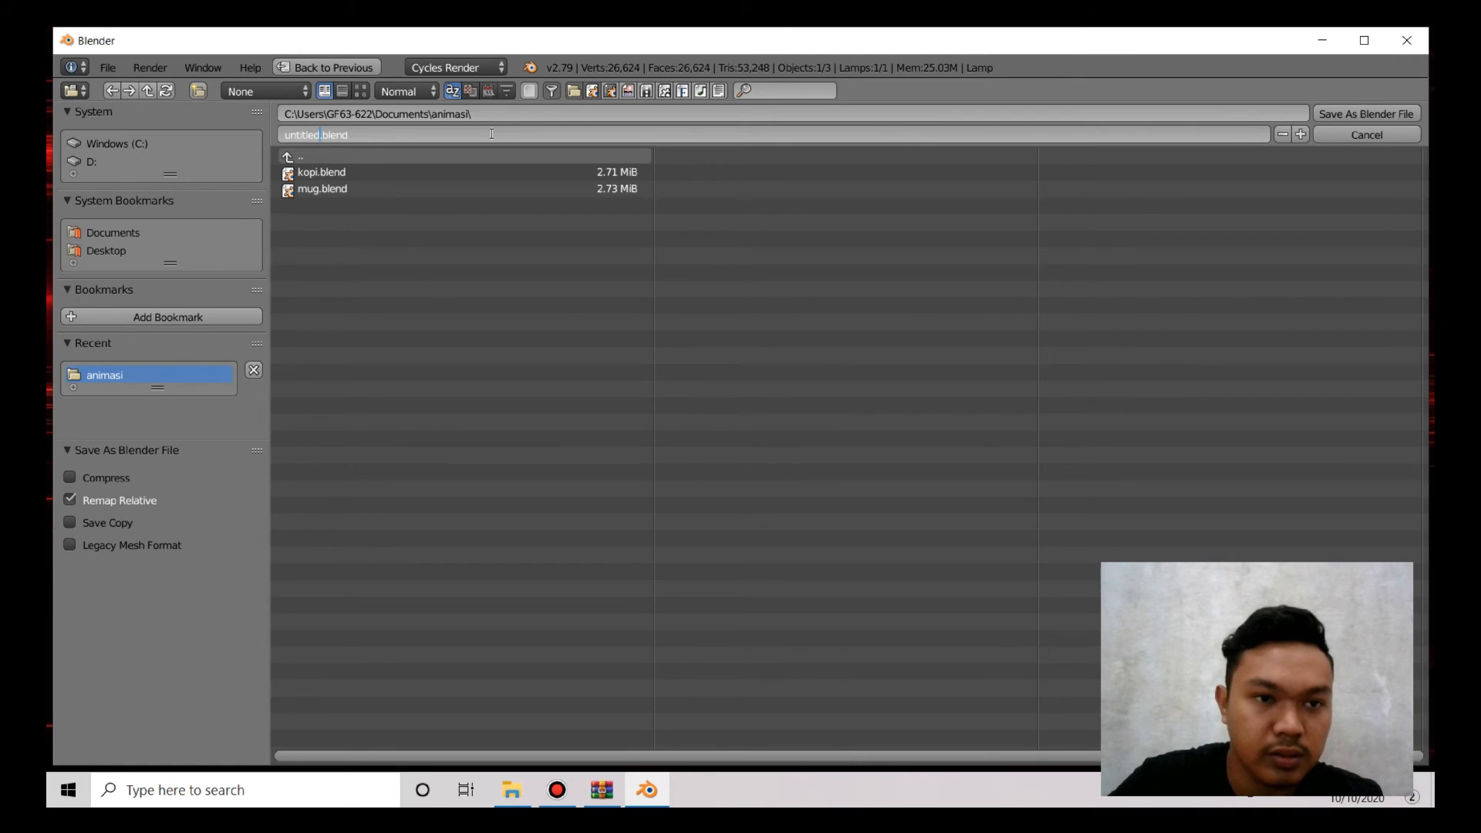
key("BackSpace")
key("BackSpace")
key("BackSpace")
key("BackSpace")
key("BackSpace")
key("BackSpace")
key("BackSpace")
key("BackSpace")
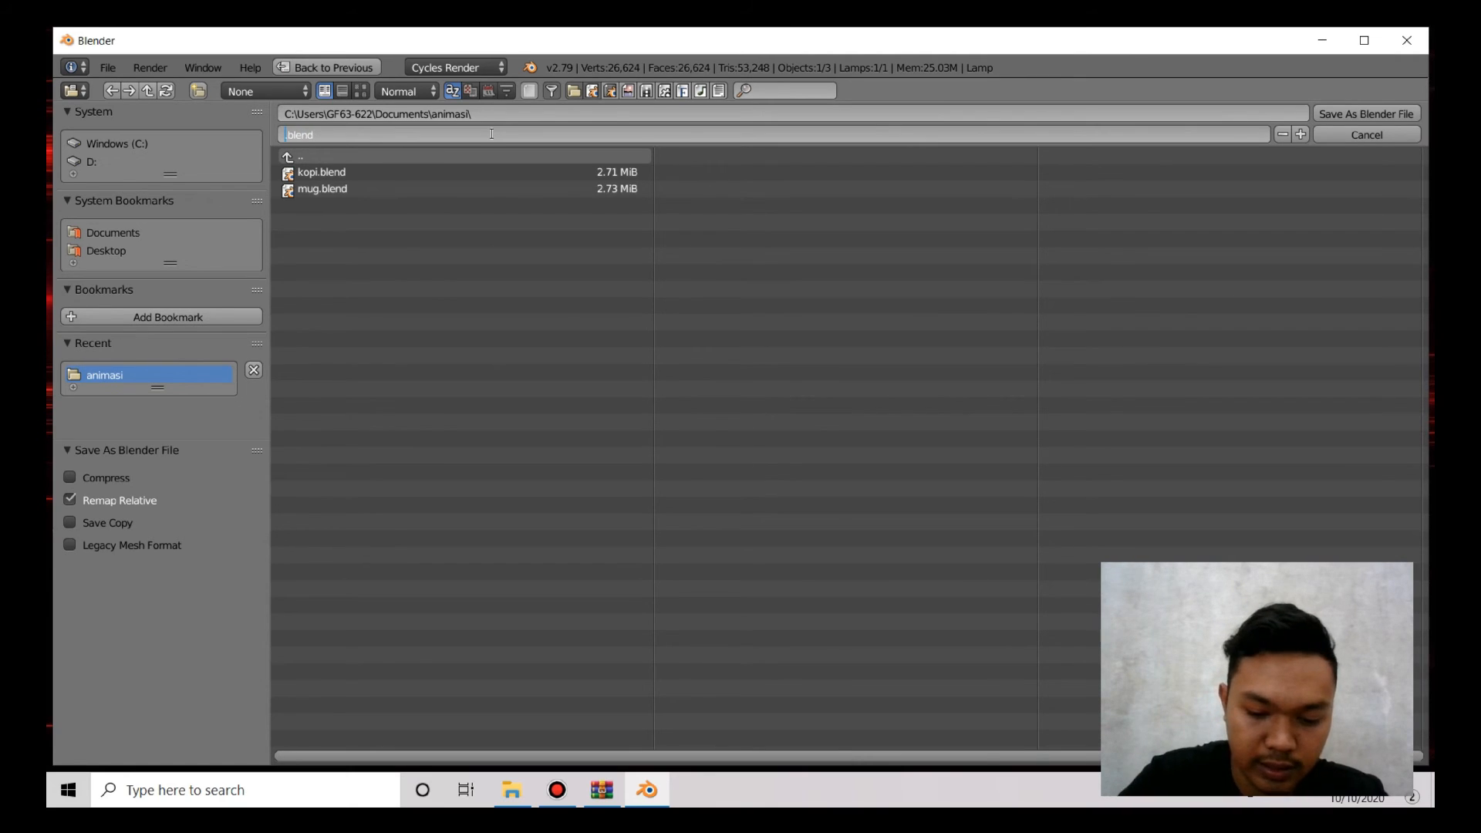
type("tutorial")
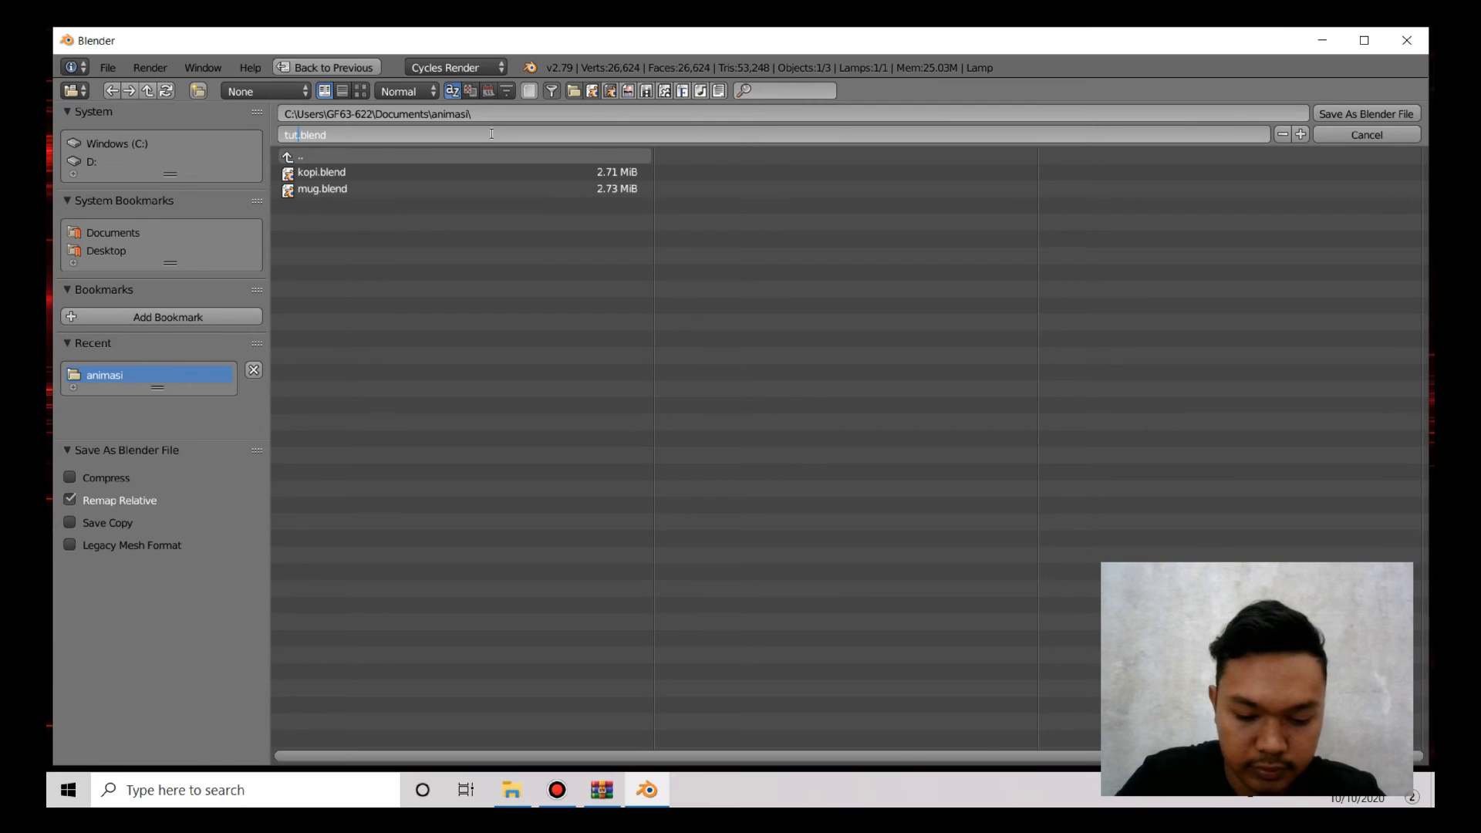
type("kopi")
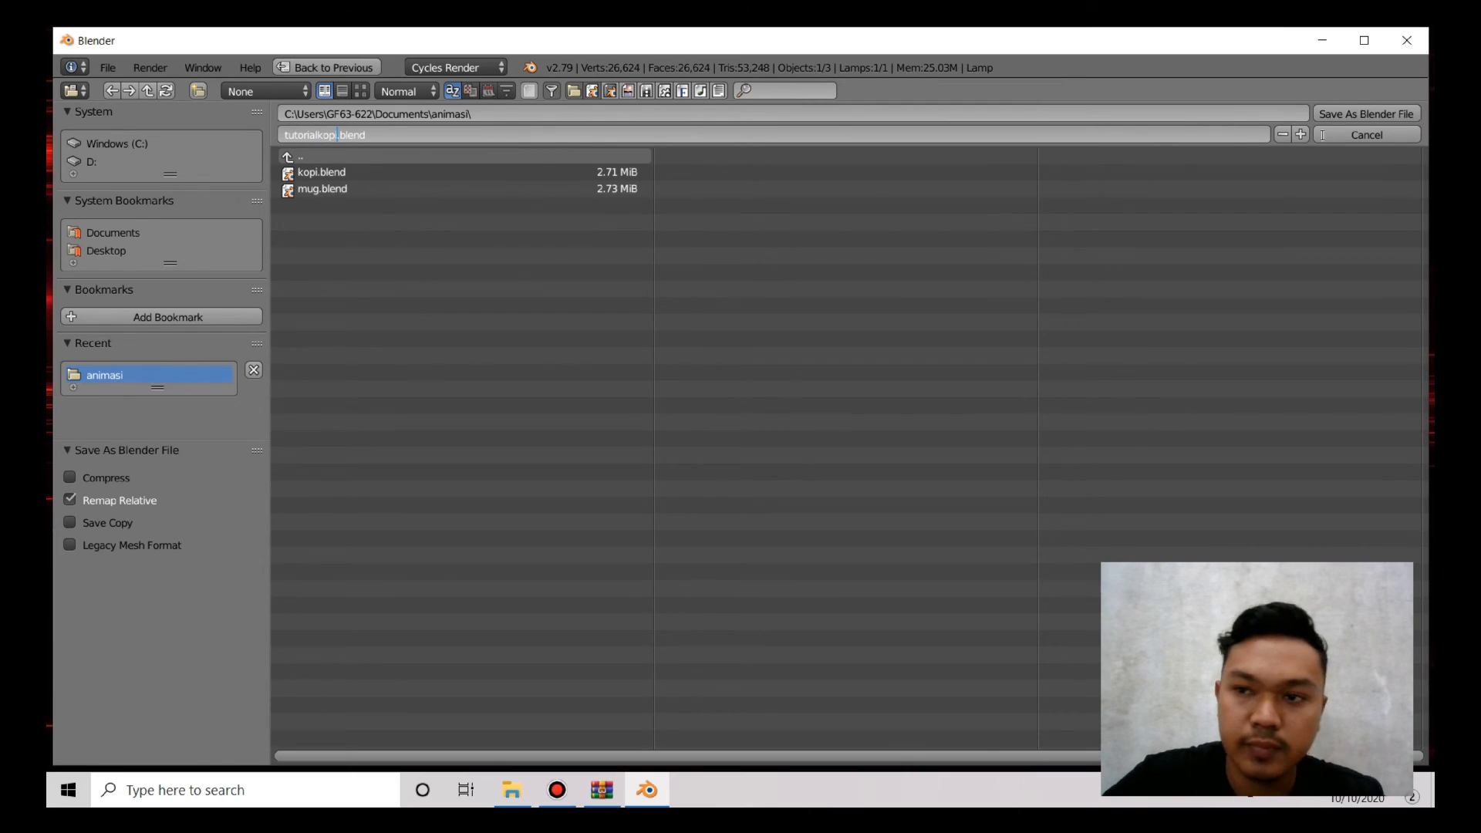
left_click(1346, 120)
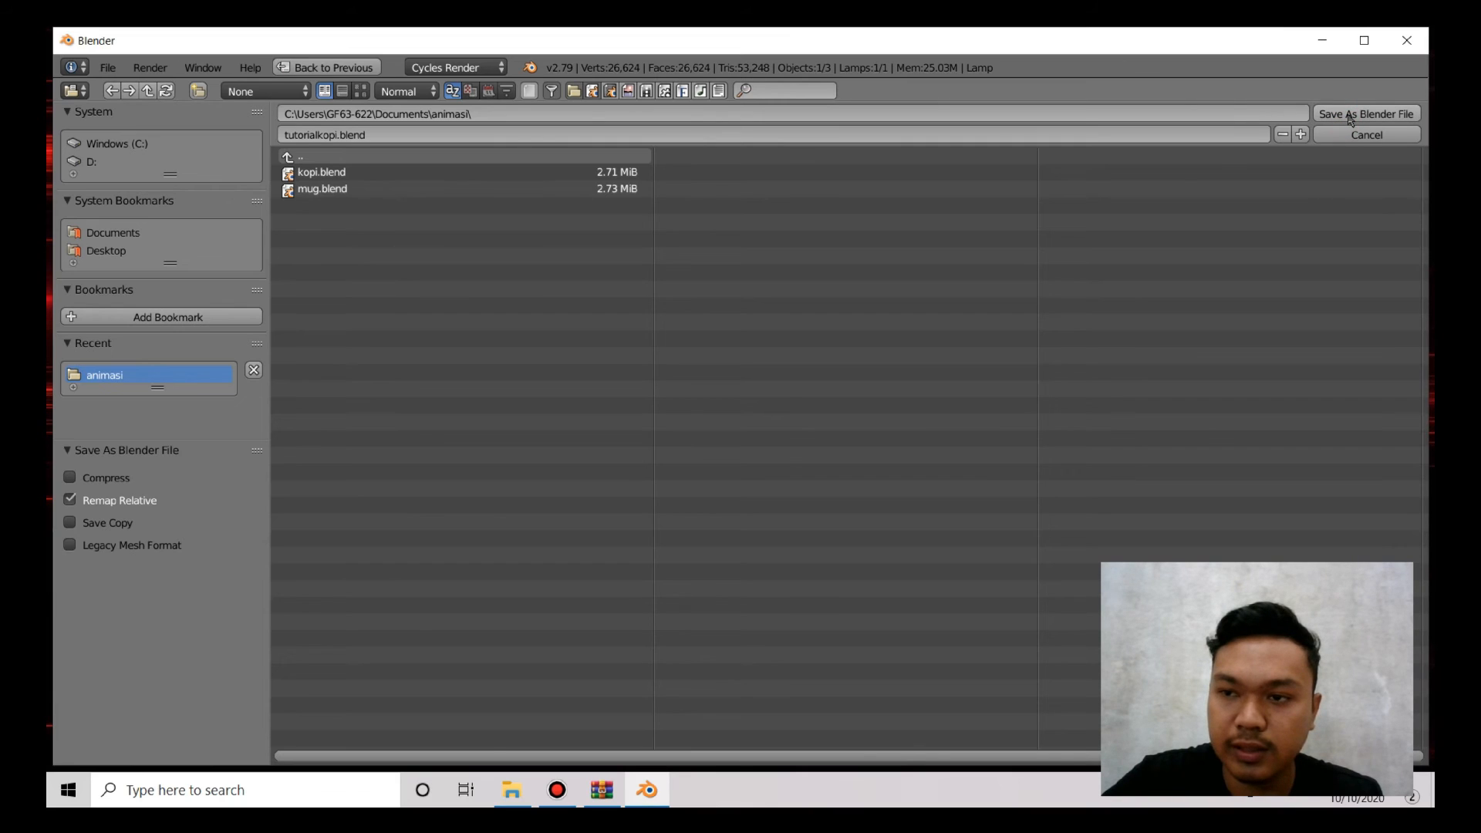
left_click(1349, 117)
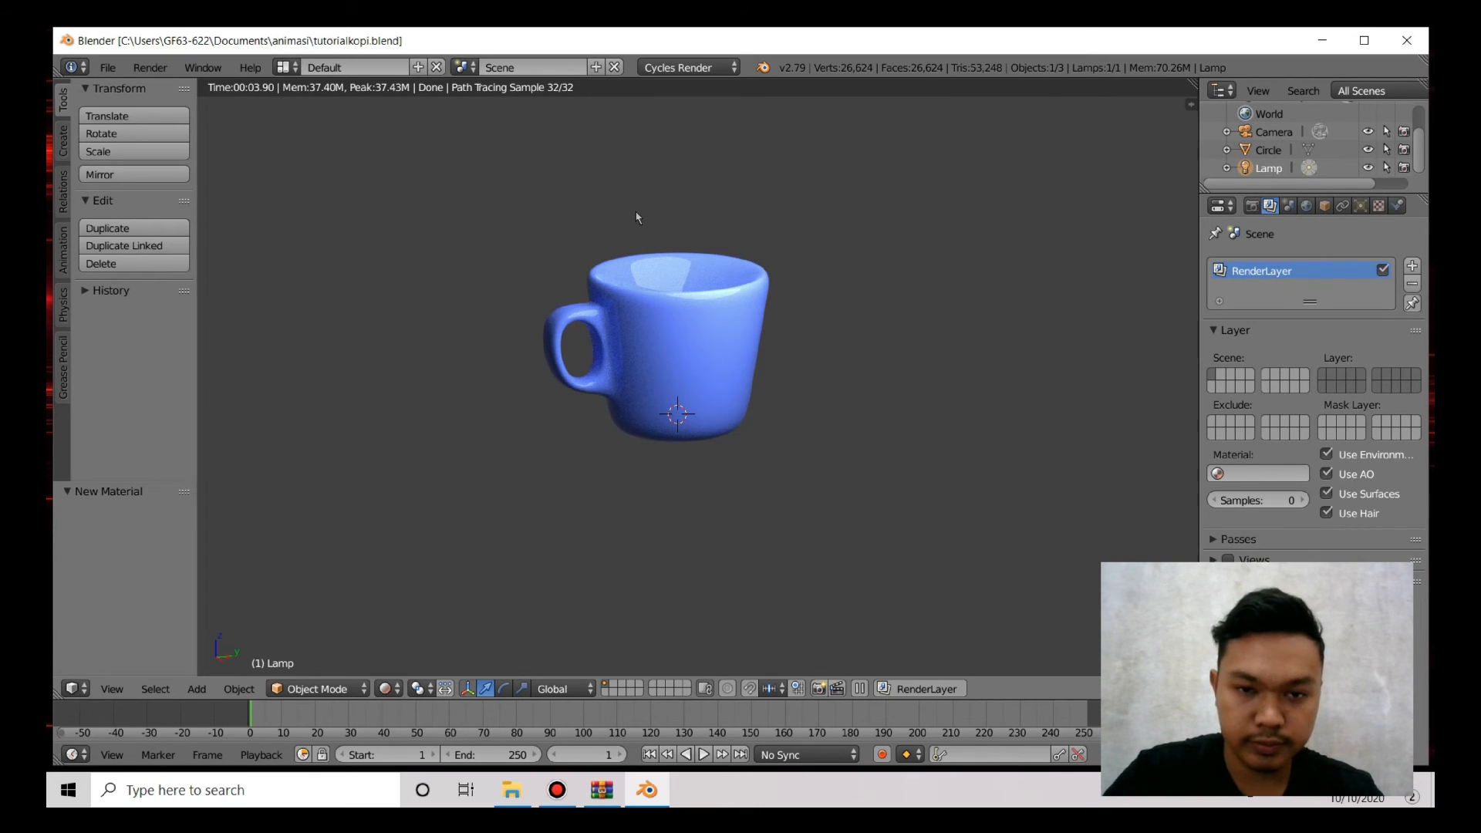
Step: Reframe the cup near the centre of the camera frame from a lower angle, and render the still image
key("KP_0")
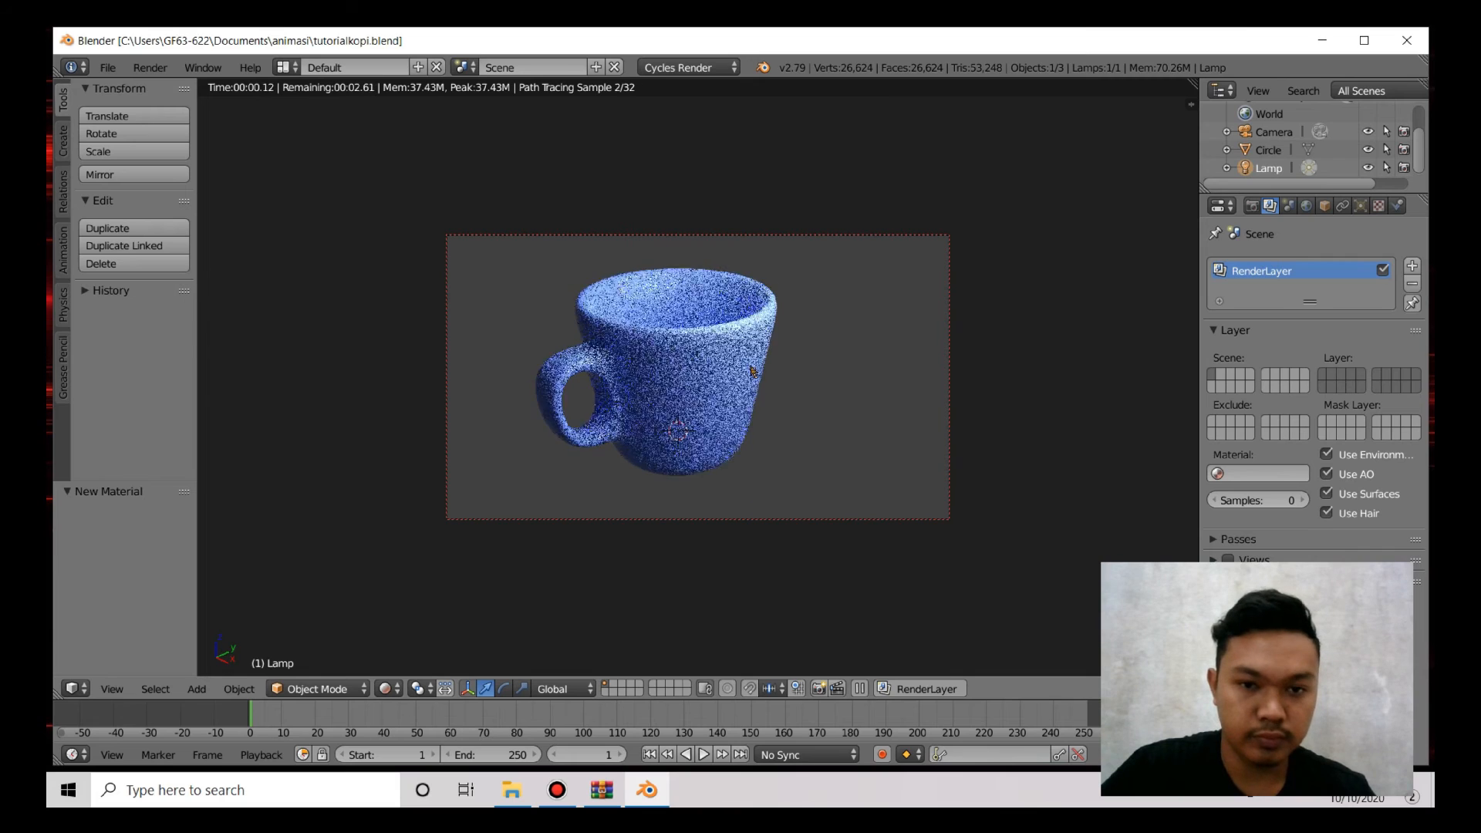
key("ctrl+KP_6")
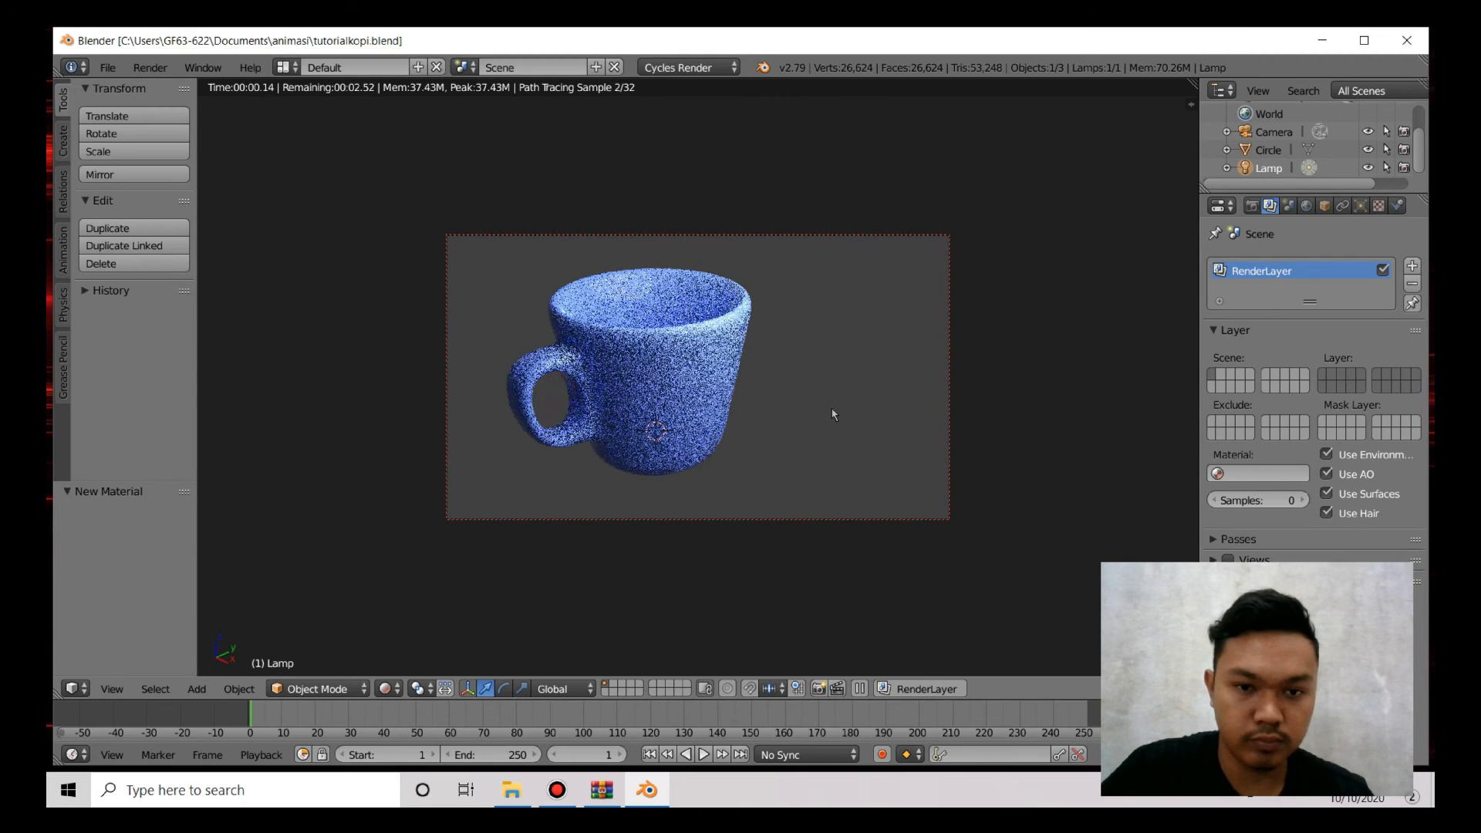
key("ctrl+KP_4")
key("ctrl+KP_4")
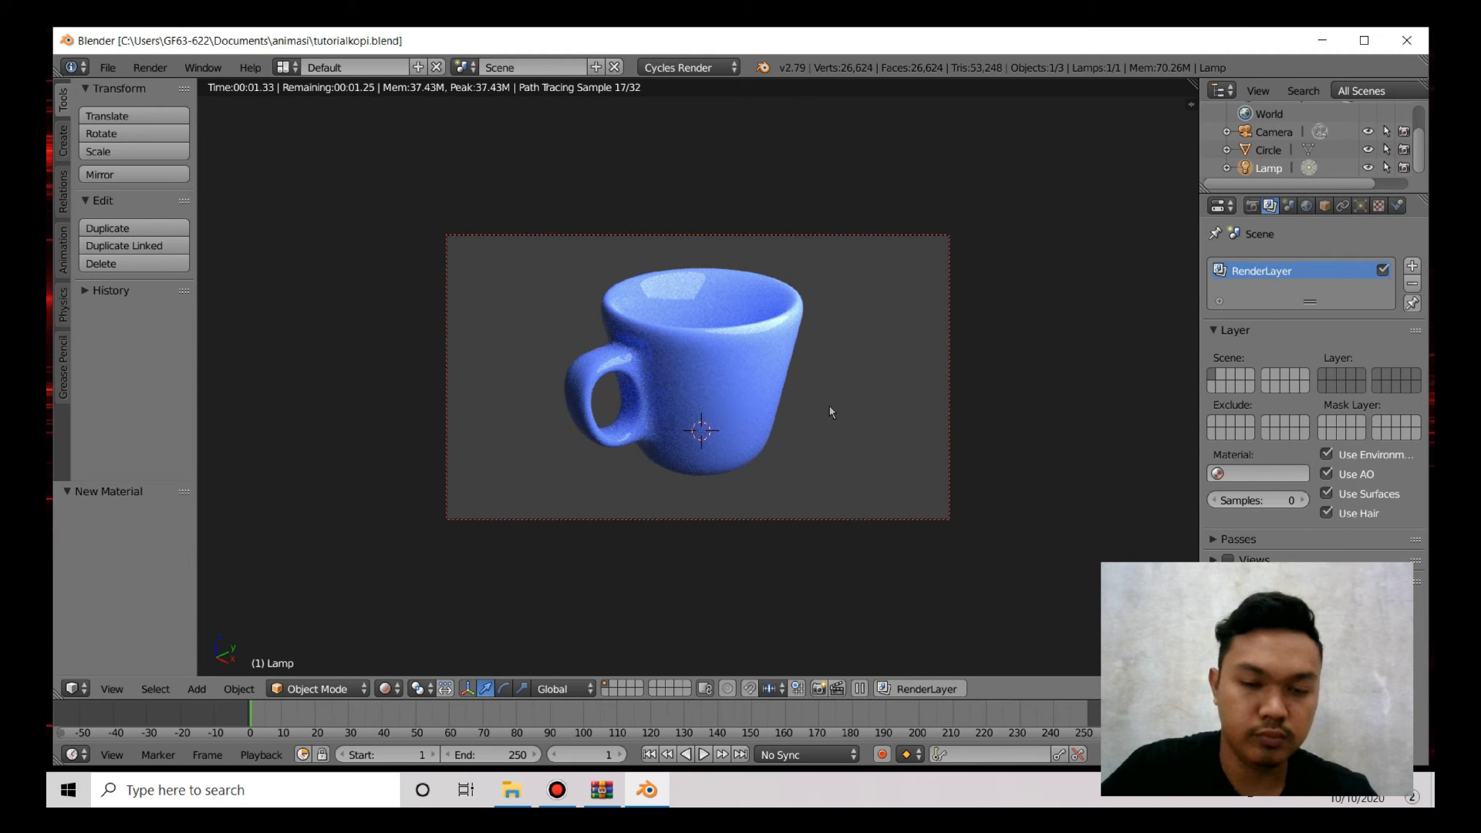
middle_click_drag(830, 408, 806, 384)
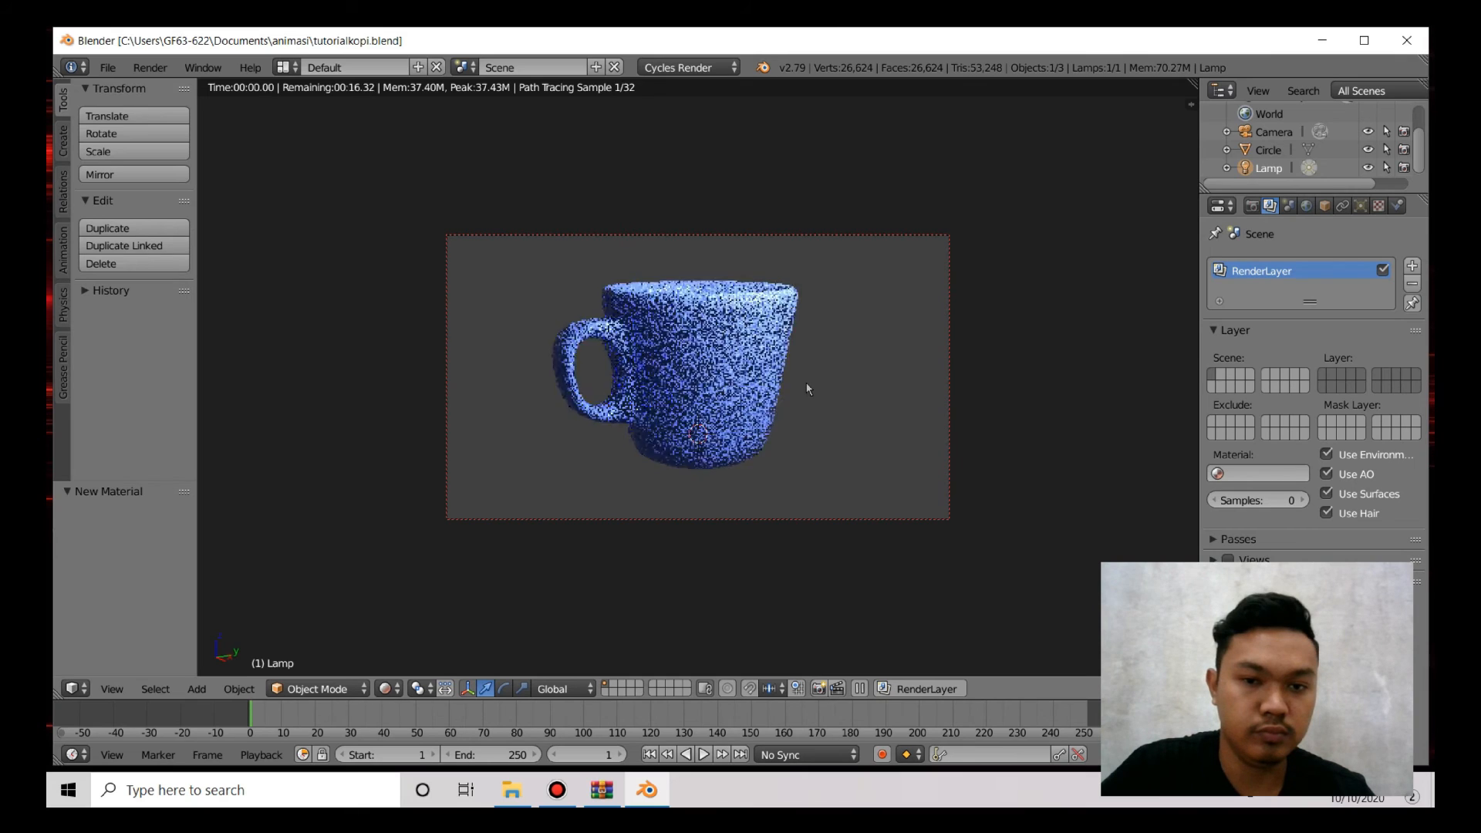
left_click(141, 69)
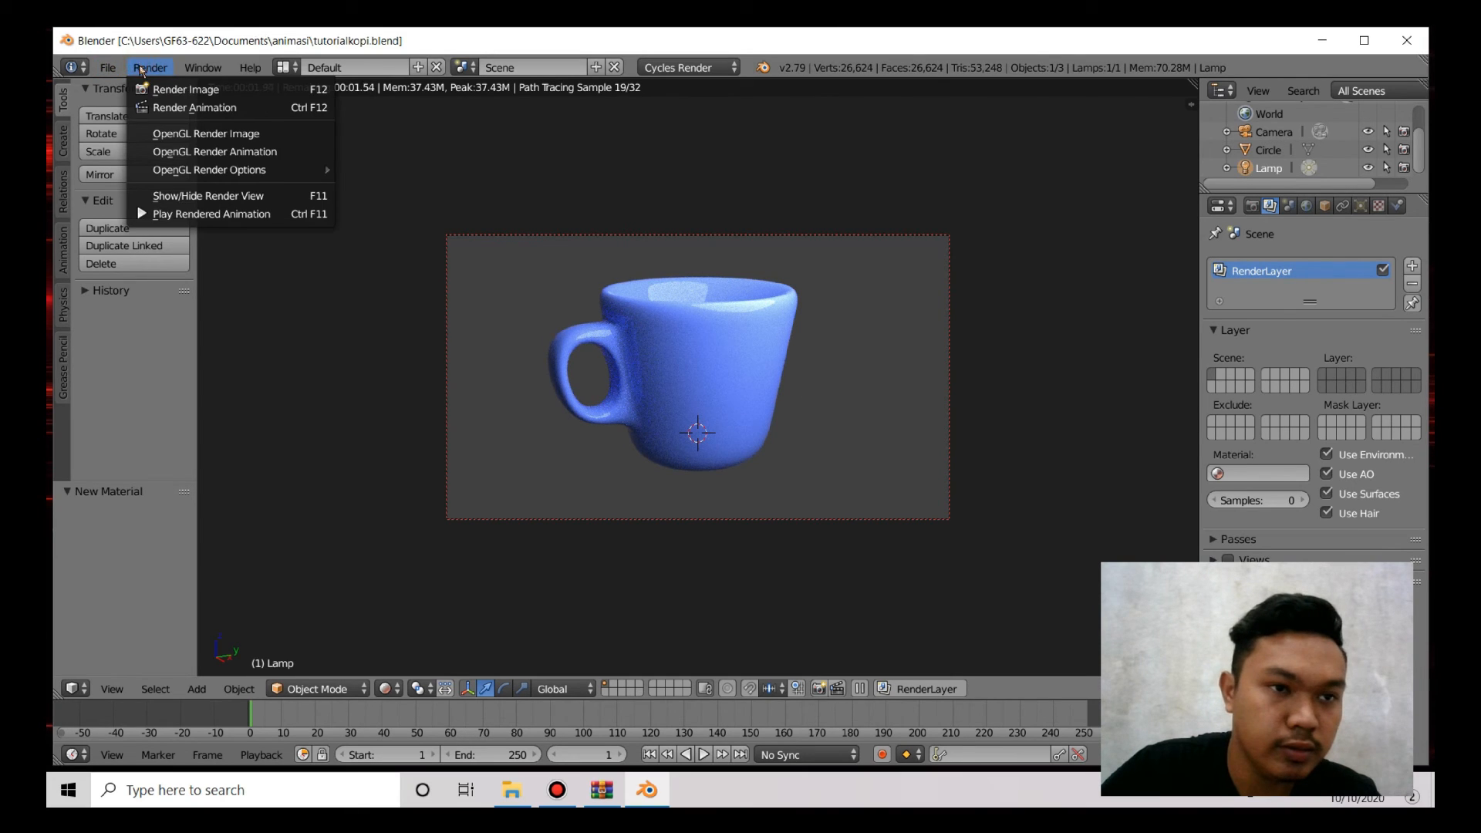
left_click(169, 90)
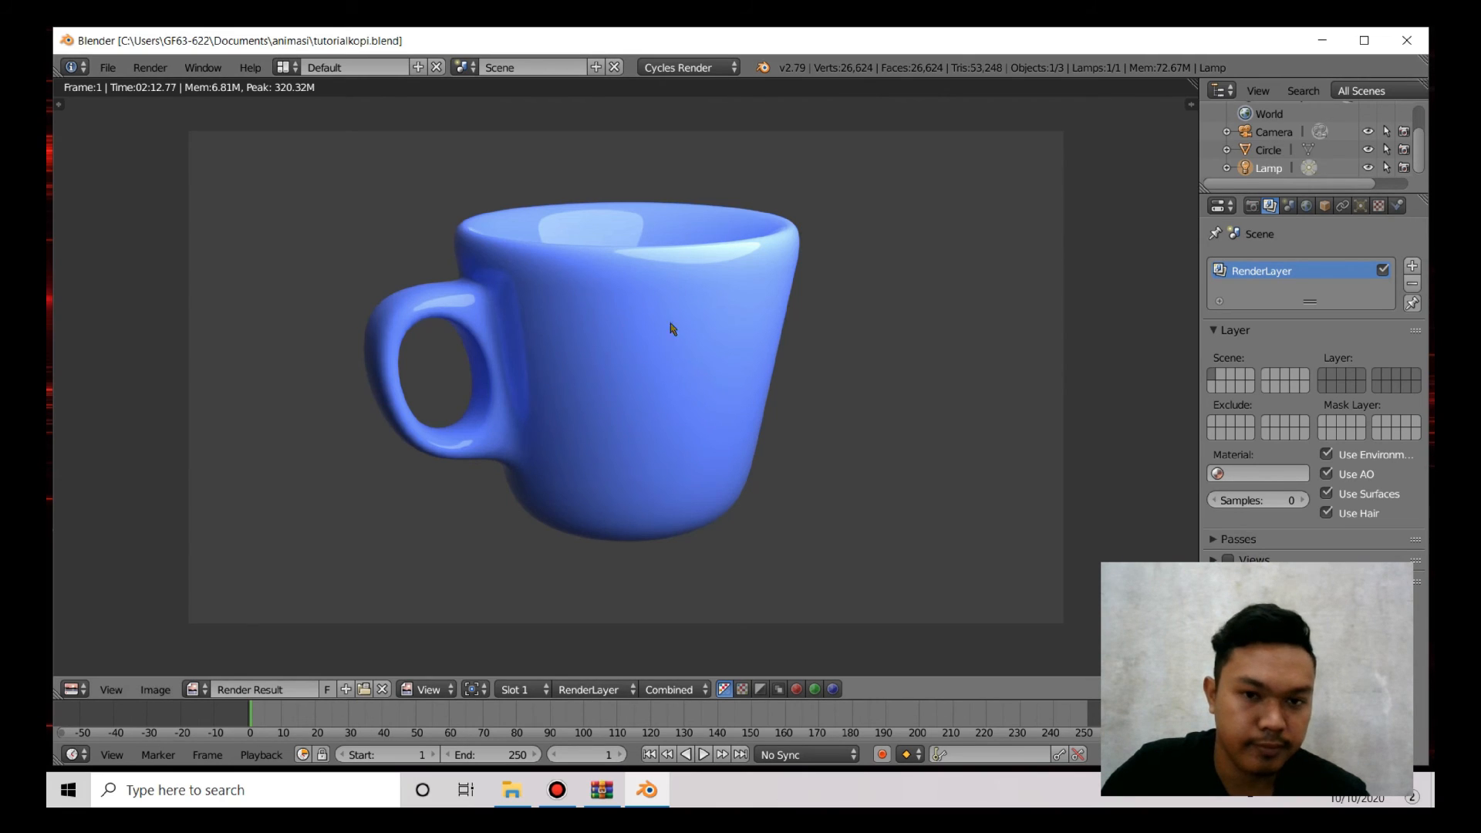
Step: Save the rendered image in the animasi folder as cupkopi.png
left_click(155, 690)
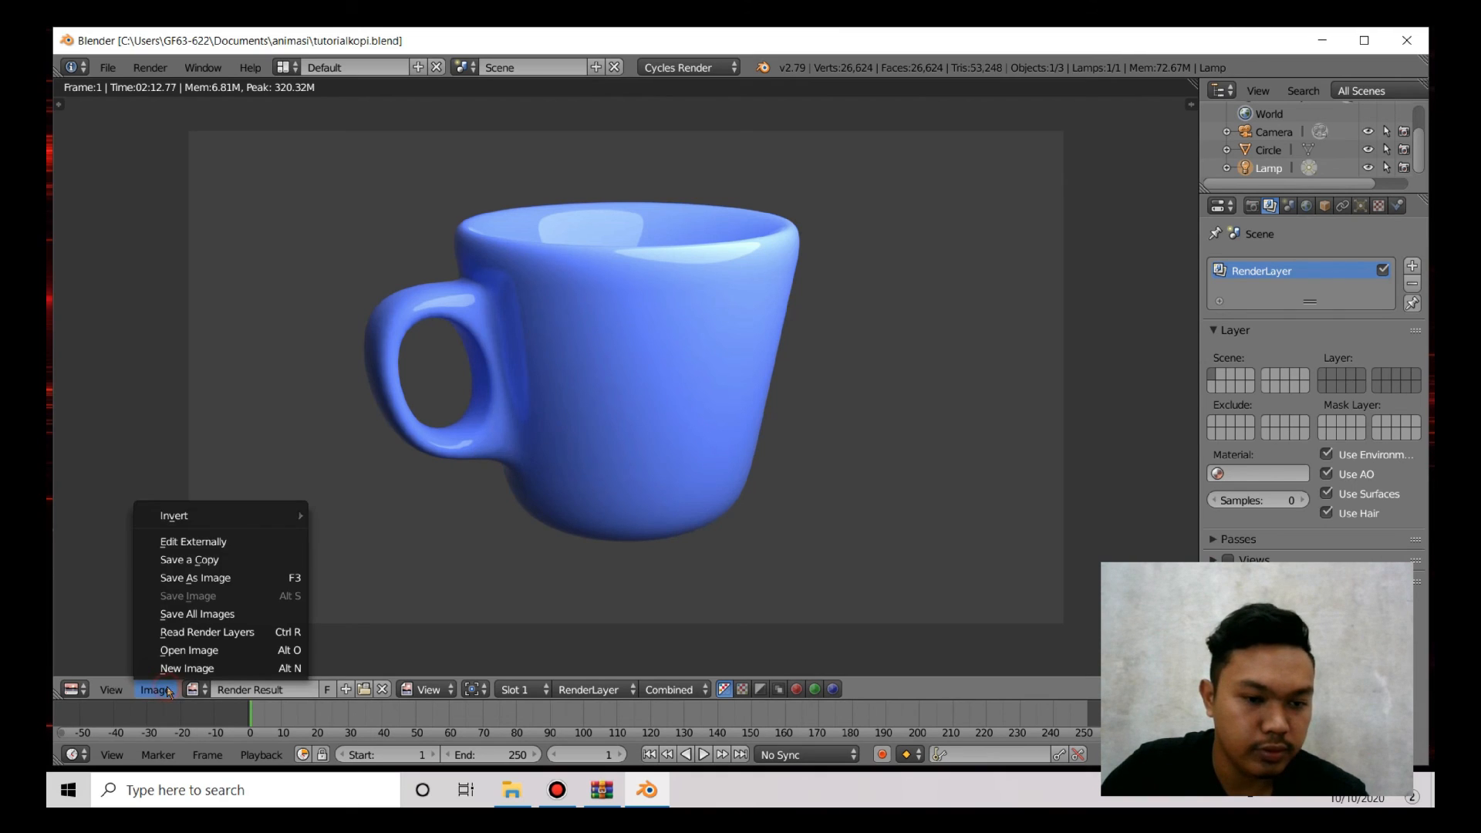
left_click(196, 579)
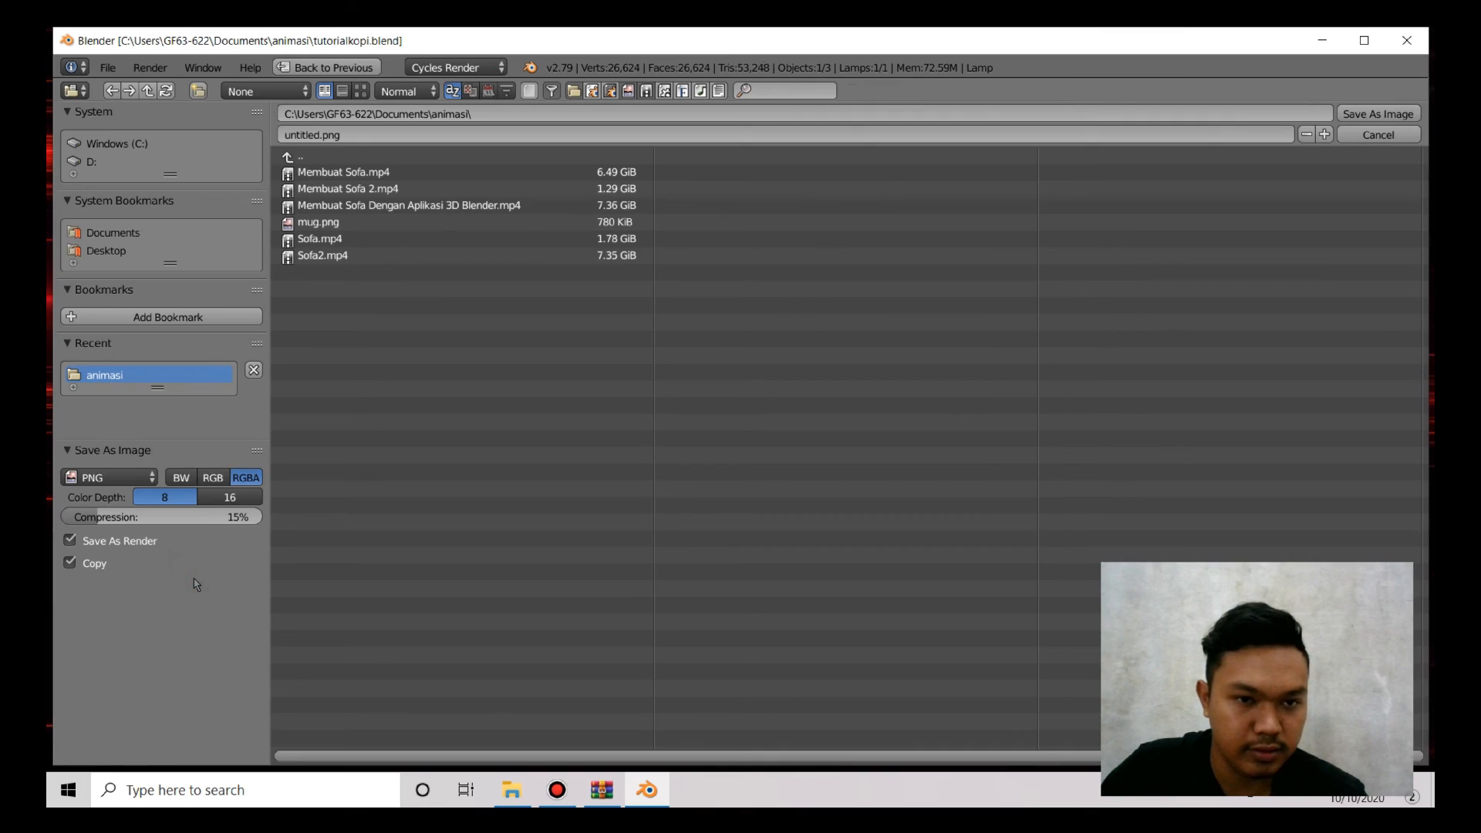
left_click(322, 135)
left_click(322, 135)
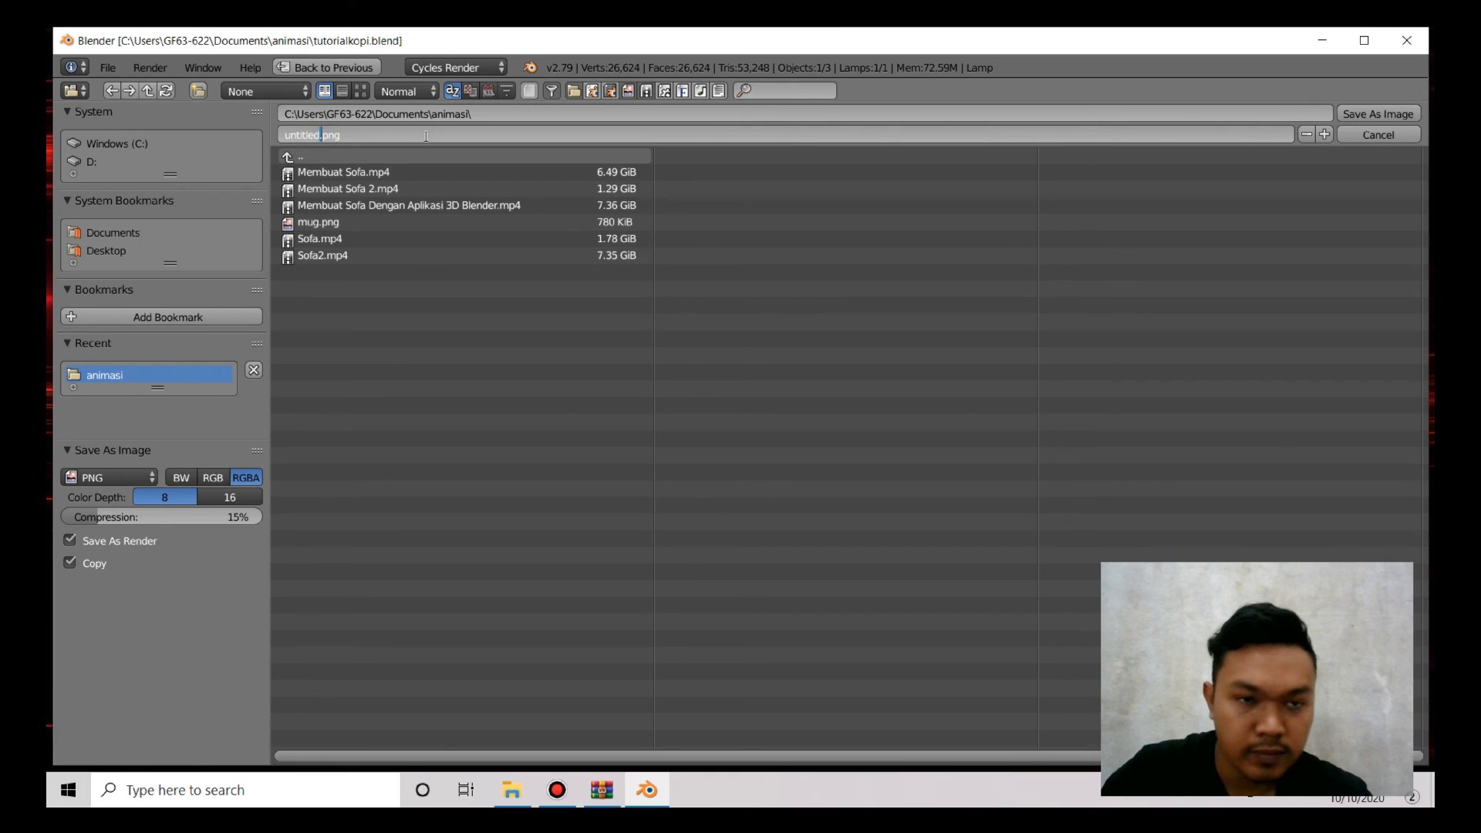
key("BackSpace")
key("BackSpace")
key("BackSpace")
key("BackSpace")
key("BackSpace")
key("BackSpace")
key("BackSpace")
key("BackSpace")
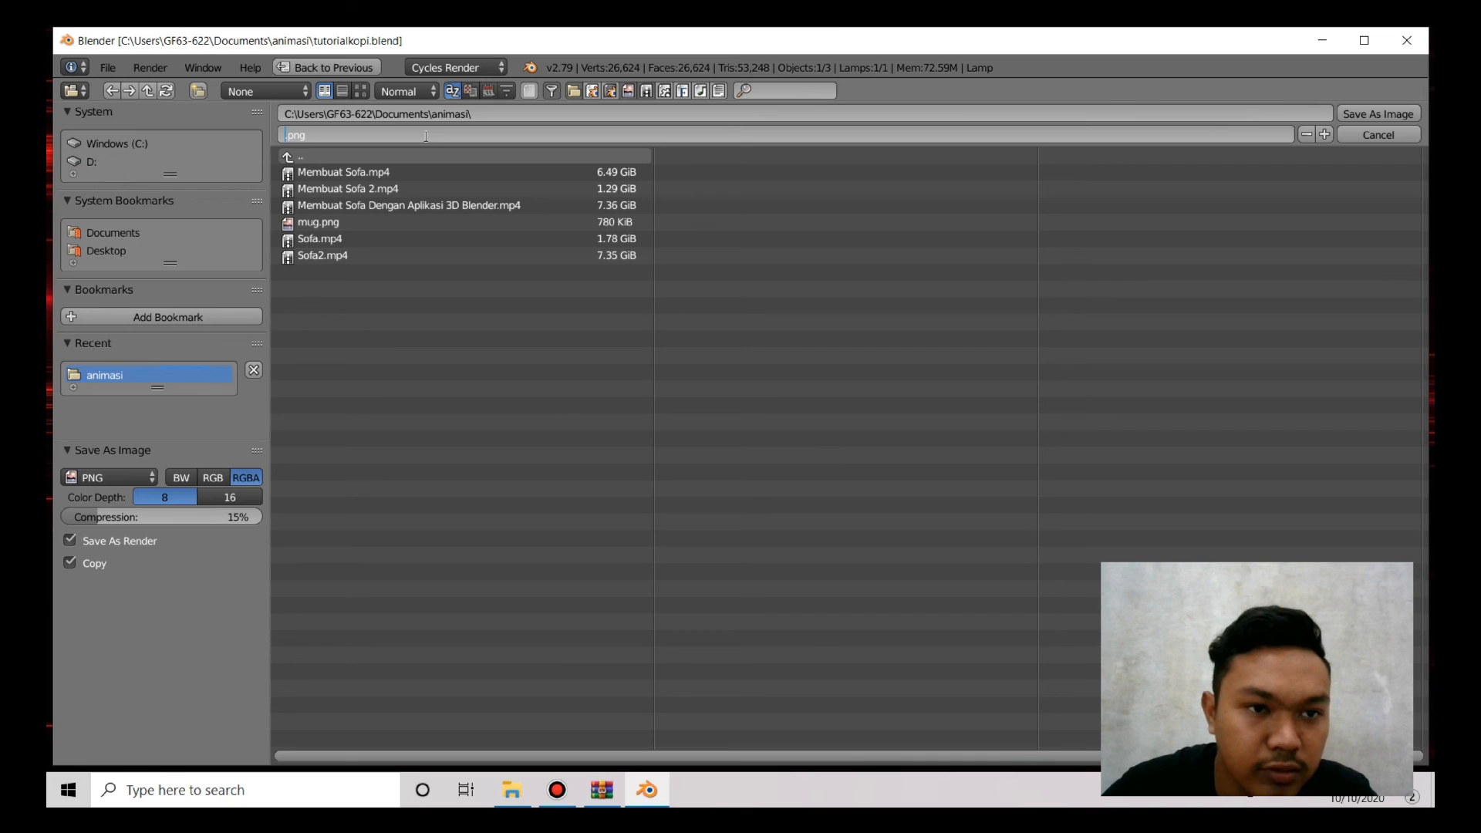
type("kopi")
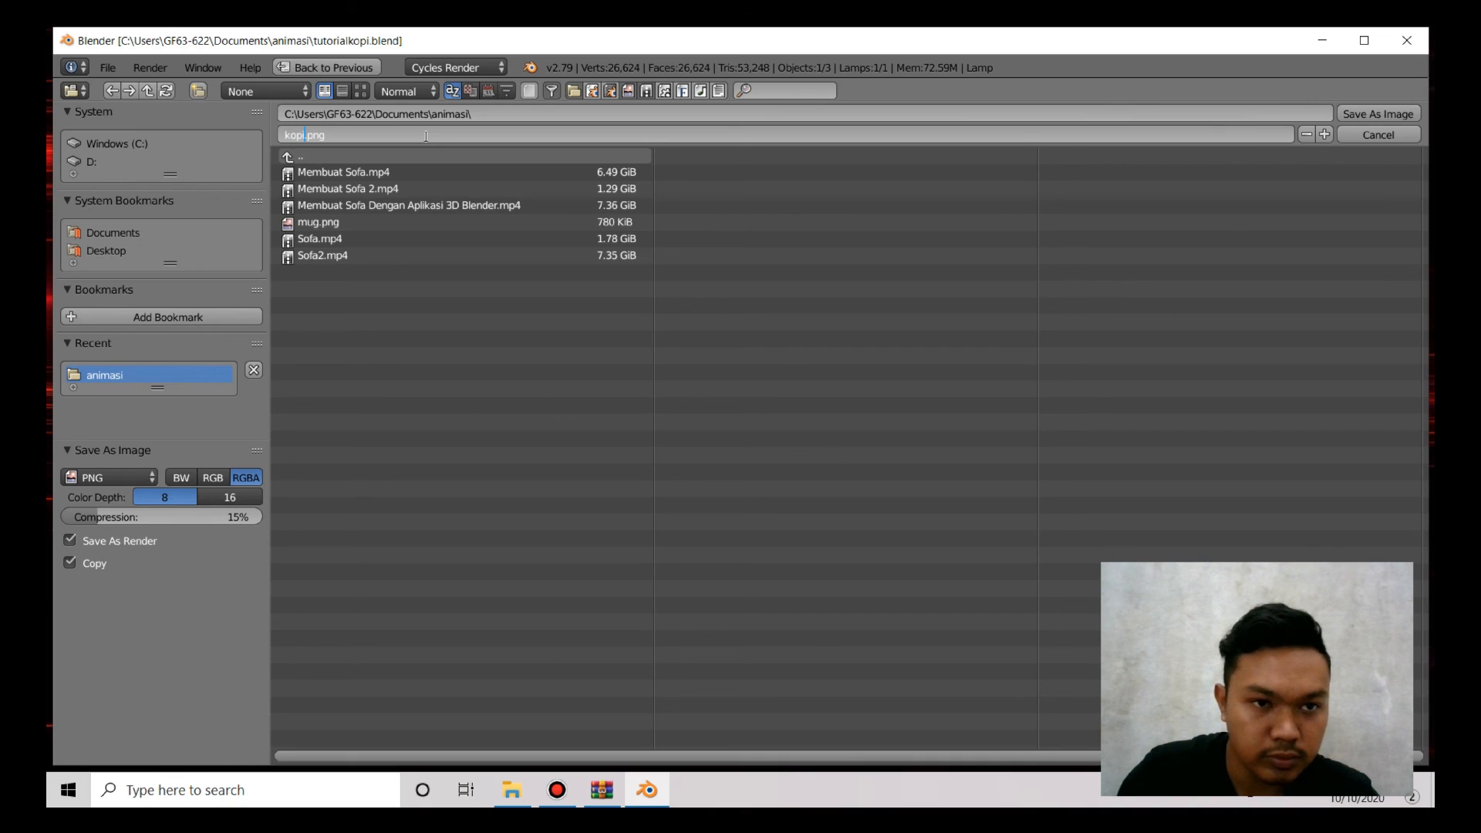
key("BackSpace")
key("BackSpace")
key("BackSpace")
key("BackSpace")
type("cupkopi")
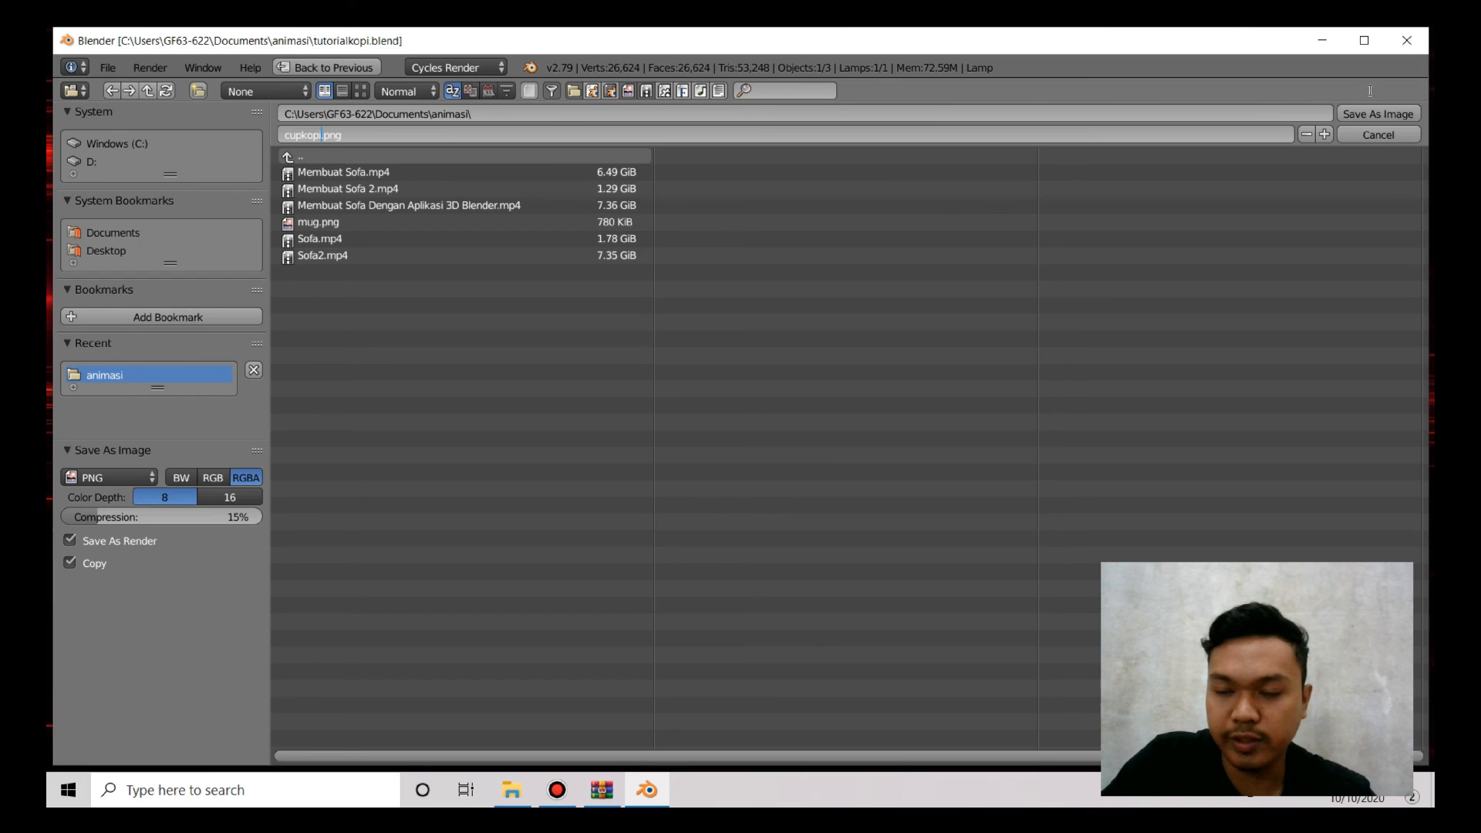
key("Return")
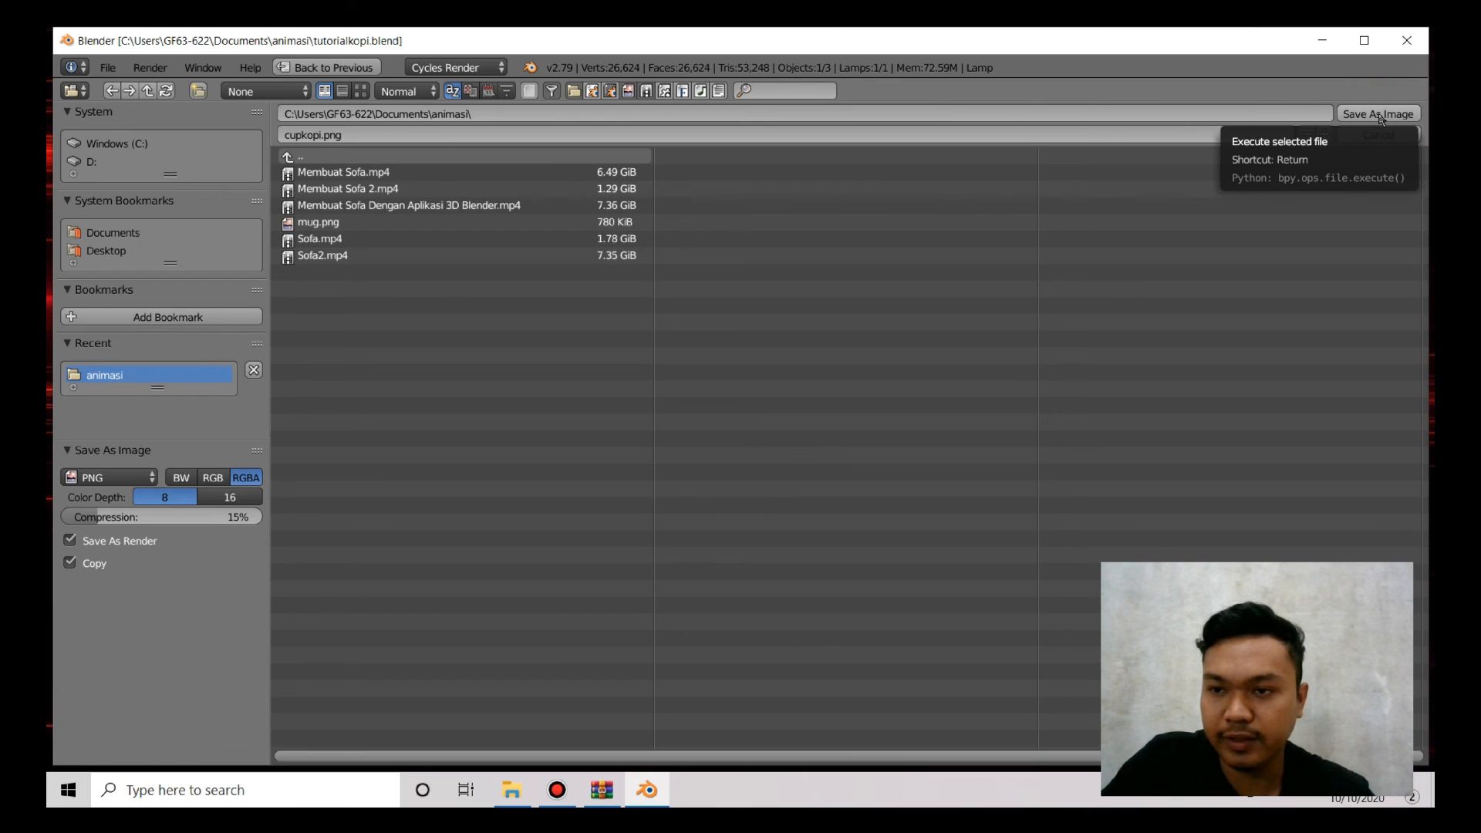
left_click(1380, 115)
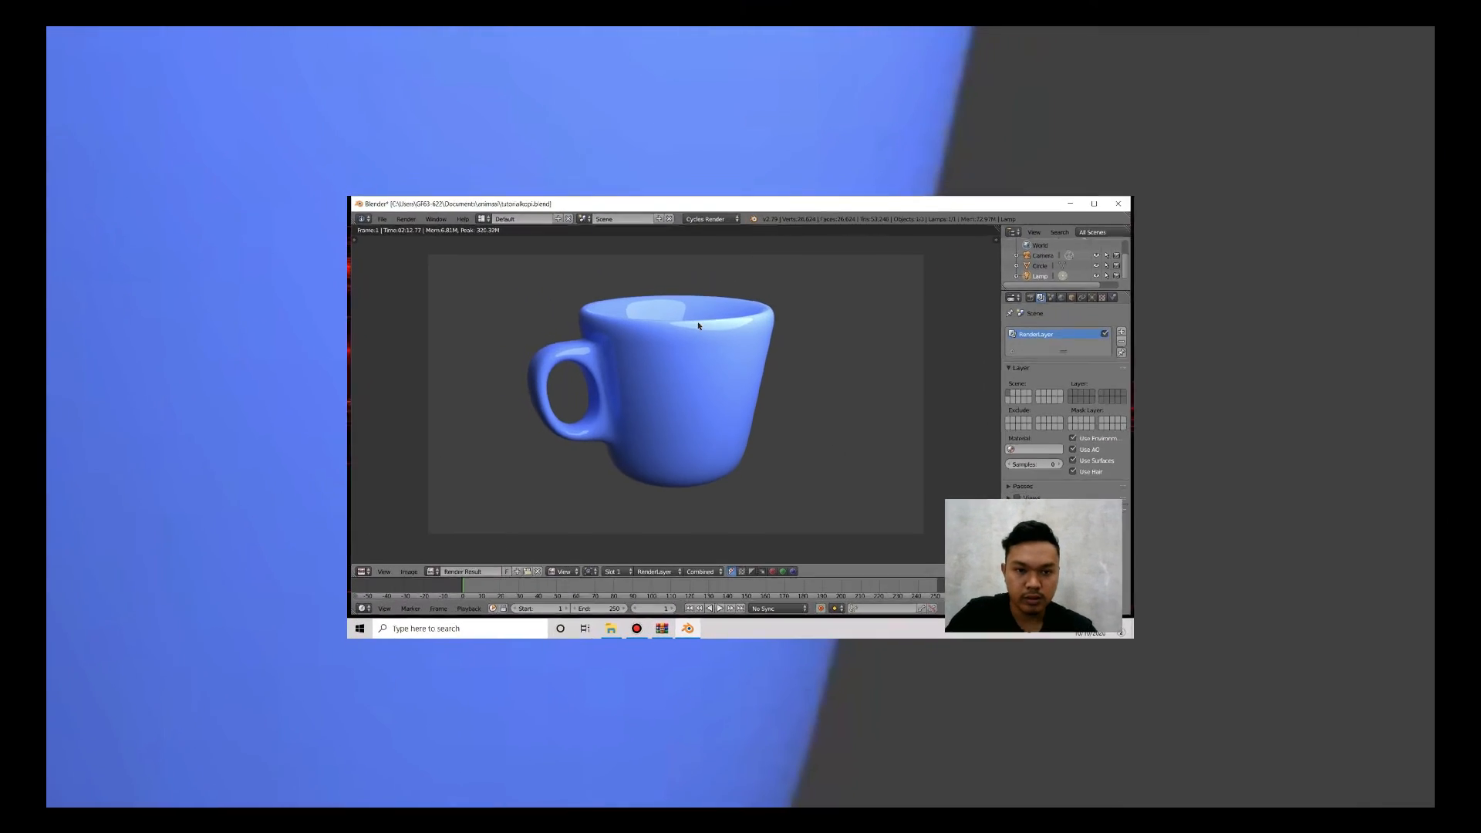